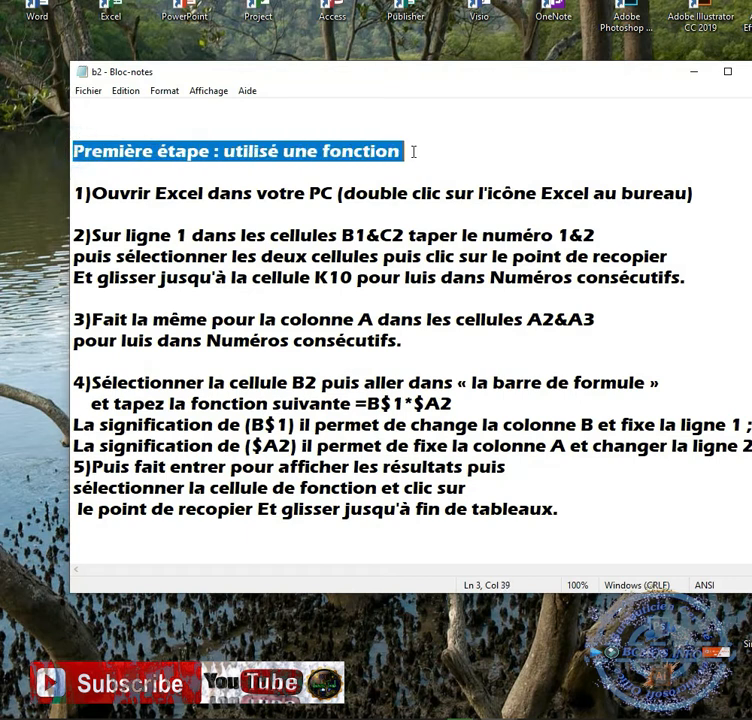
# Step: Highlight instruction 1 in the b2 notes, and launch Excel with a new blank workbook
pyautogui.moveTo(75, 193); pyautogui.dragTo(697, 194)
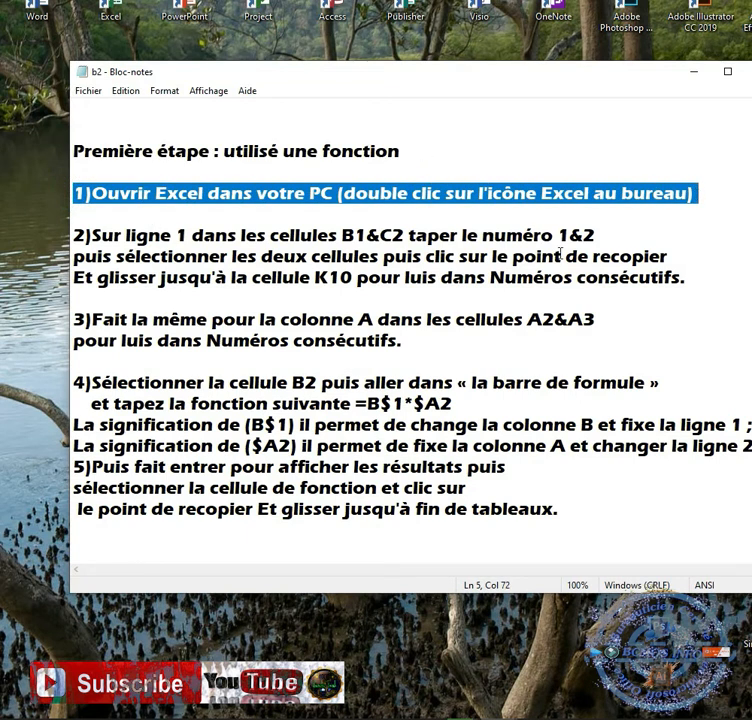
pyautogui.doubleClick(113, 9)
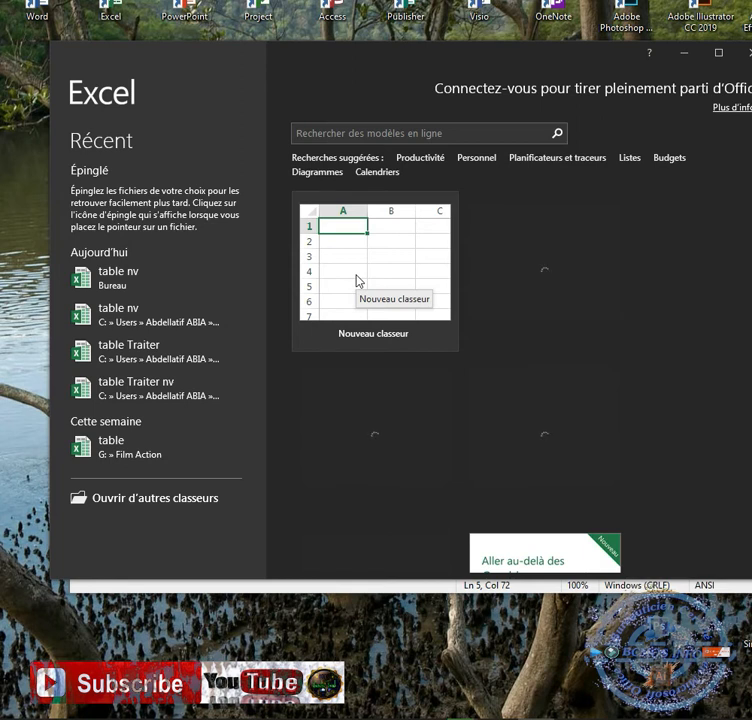
pyautogui.click(377, 290)
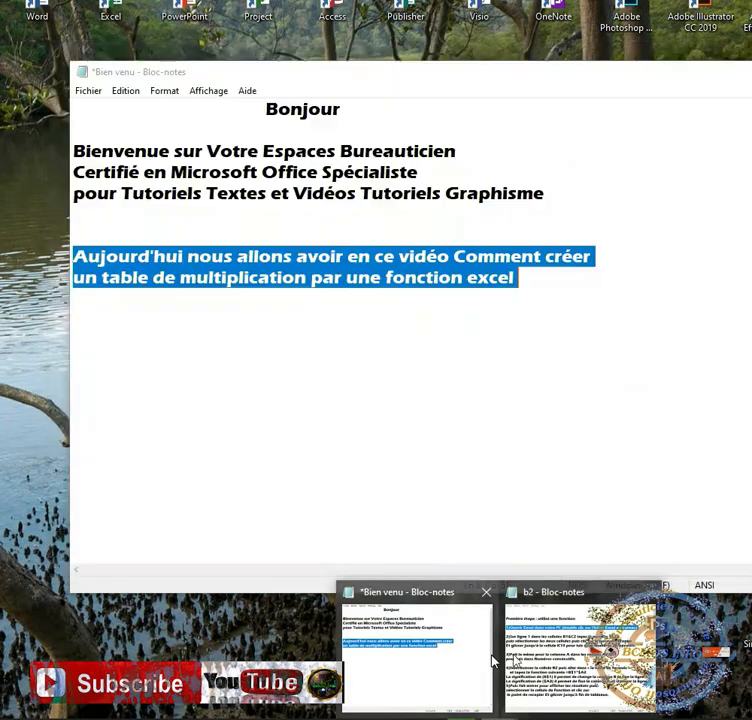
# Step: Switch to the b2 notes in Notepad, highlight instruction 2 and move the window down to uncover the worksheet's first rows
pyautogui.click(557, 652)
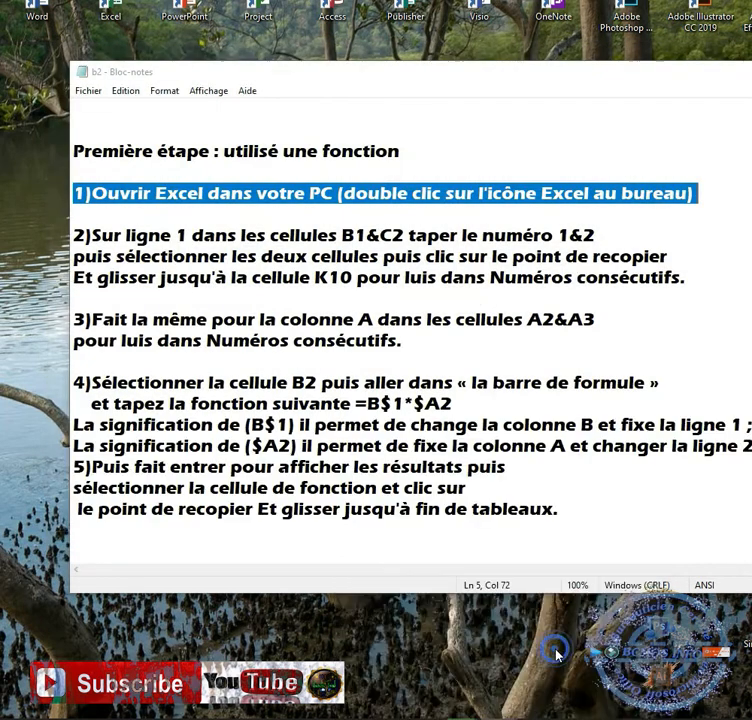
pyautogui.moveTo(299, 67); pyautogui.dragTo(305, 117)
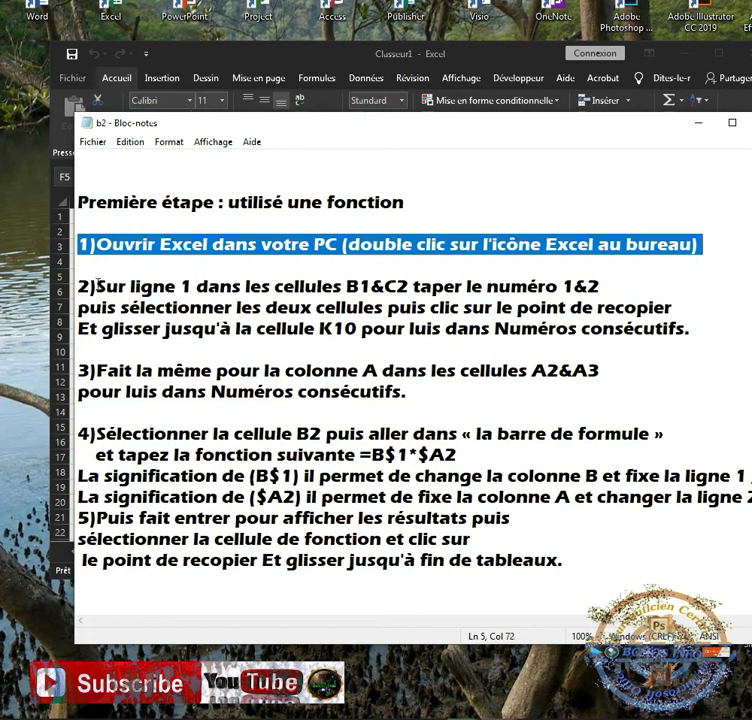
pyautogui.moveTo(78, 287); pyautogui.dragTo(695, 331)
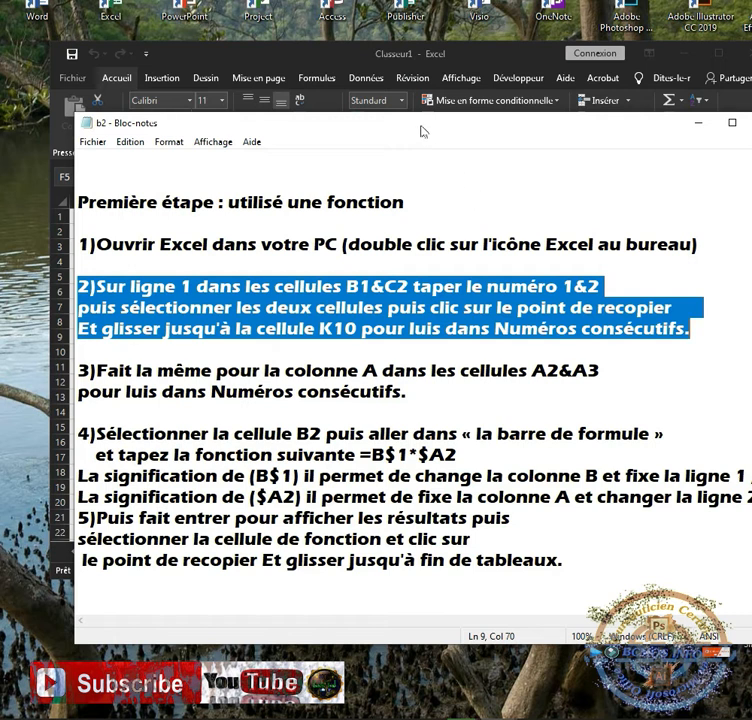
pyautogui.moveTo(422, 129)
pyautogui.mouseDown()
pyautogui.moveTo(450, 173)
pyautogui.moveTo(426, 237)
pyautogui.moveTo(421, 194)
pyautogui.moveTo(431, 270)
pyautogui.moveTo(409, 289)
pyautogui.mouseUp()
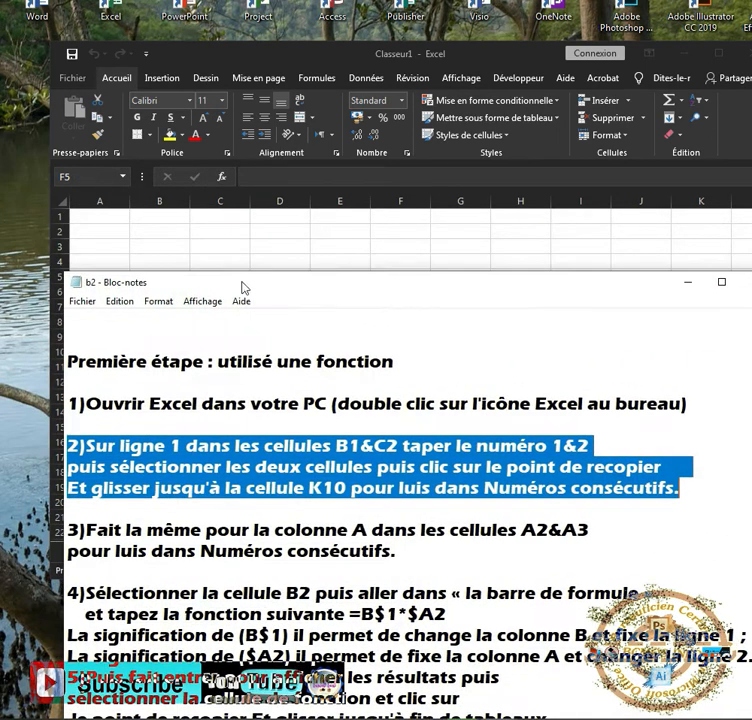
# Step: In Excel, enter 1 in B1 and 2 in C1, and extend the series across row 1 to 10 in K1
pyautogui.click(168, 217)
pyautogui.click(169, 217)
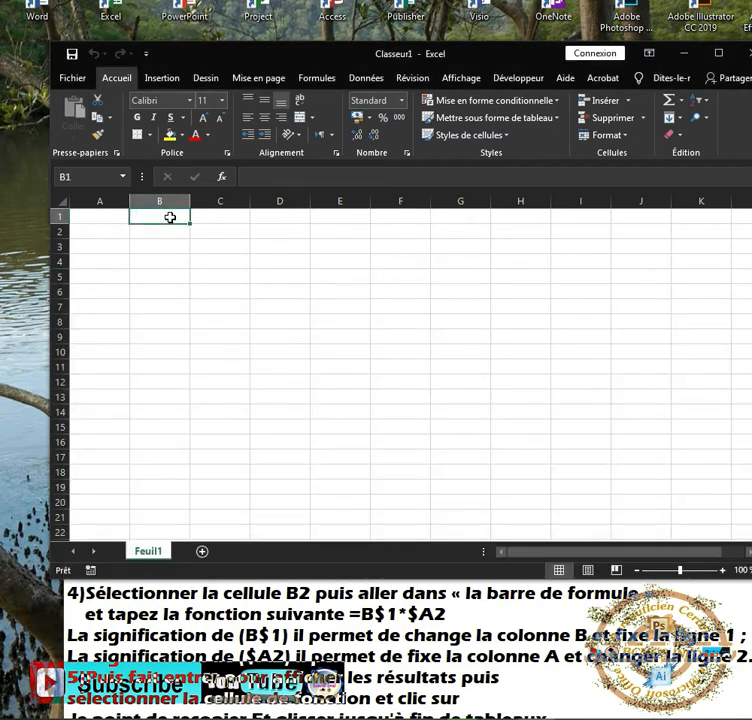
pyautogui.write('1')
pyautogui.click(233, 216)
pyautogui.write('1')
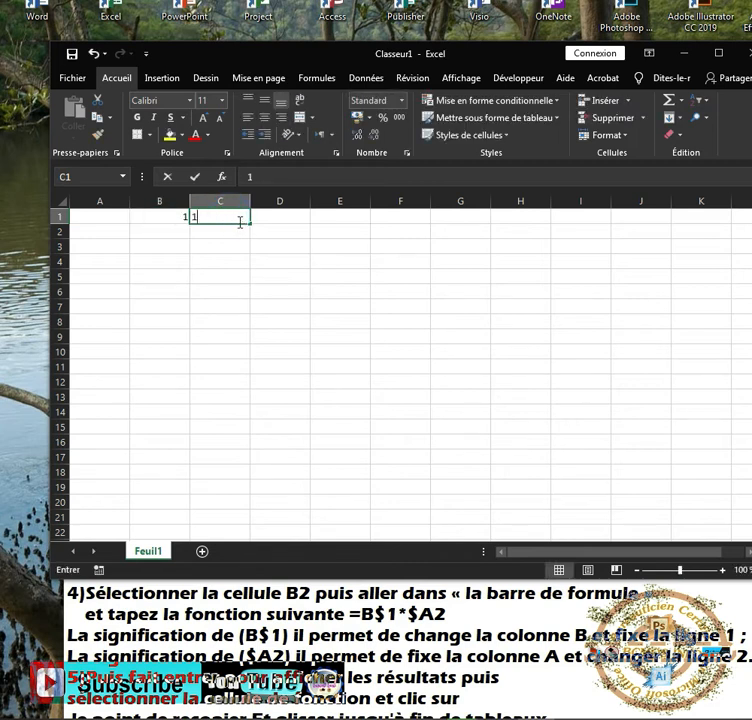
pyautogui.press('BackSpace')
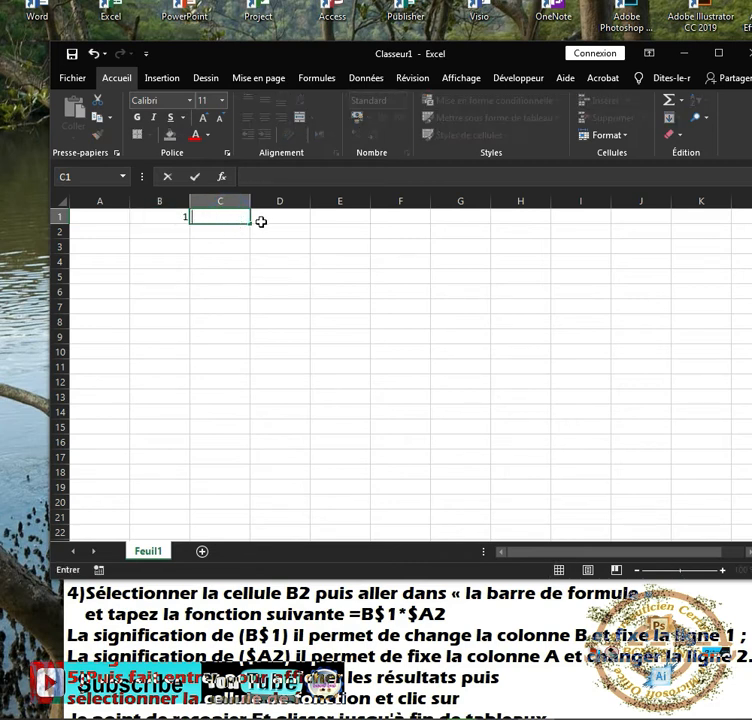
pyautogui.click(280, 219)
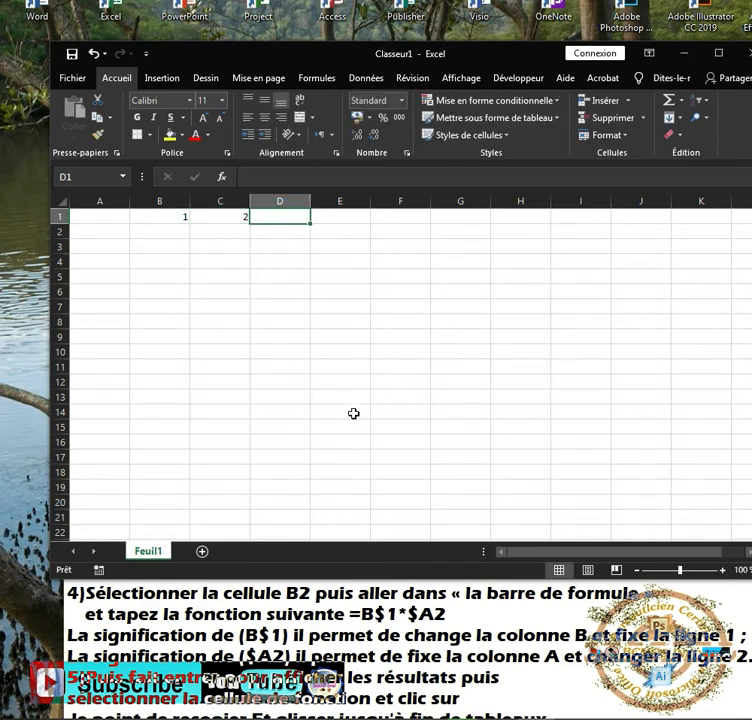
pyautogui.click(180, 217)
pyautogui.moveTo(173, 218); pyautogui.dragTo(709, 219)
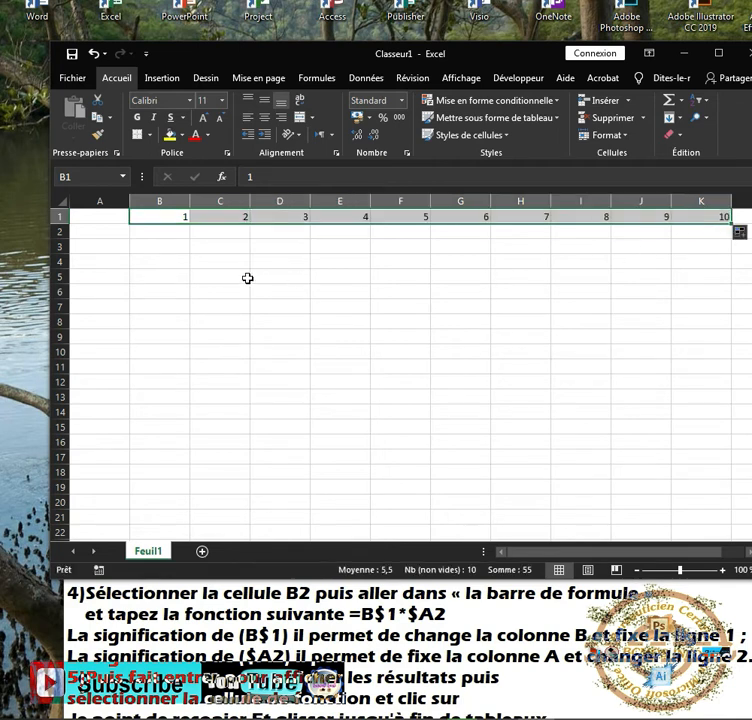
# Step: Highlight instruction 3 in the b2 notes, and fill A2:A11 in Excel with the series 1 to 10 starting from 1 and 2
pyautogui.click(406, 614)
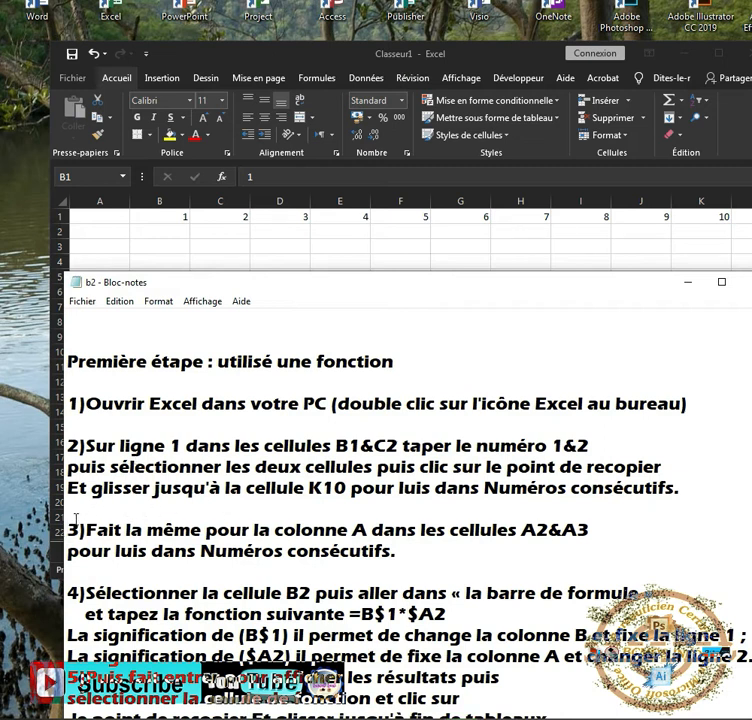
pyautogui.moveTo(70, 524); pyautogui.dragTo(480, 548)
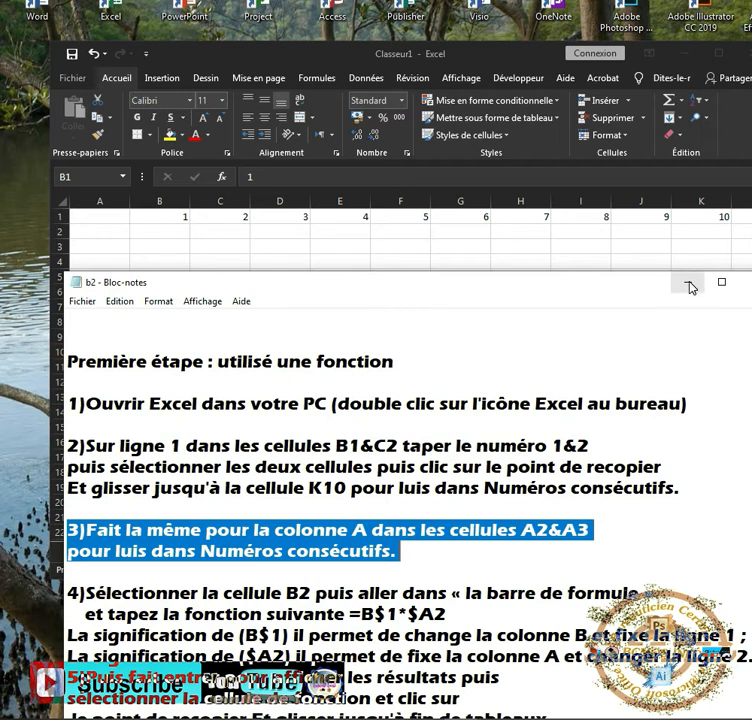
pyautogui.click(111, 231)
pyautogui.click(111, 231)
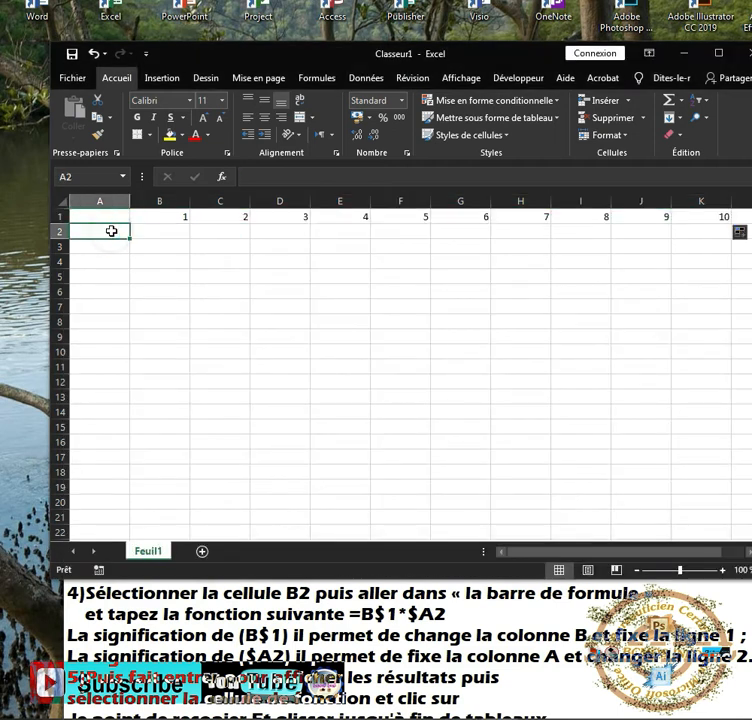
pyautogui.write('1')
pyautogui.press('Return')
pyautogui.write('2')
pyautogui.click(120, 256)
pyautogui.moveTo(119, 233); pyautogui.dragTo(122, 374)
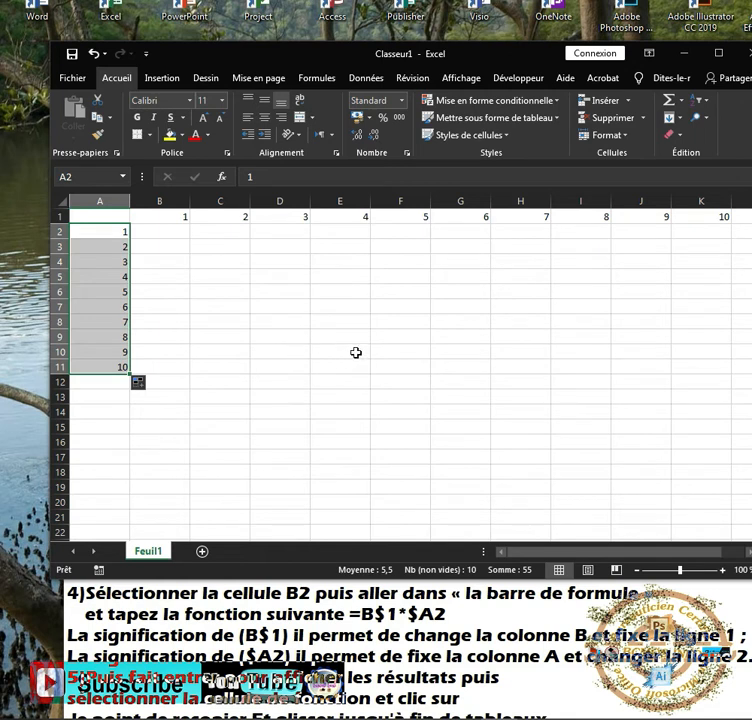
# Step: Set the row height of the table range A1:K11 to 25
pyautogui.click(148, 552)
pyautogui.click(158, 504)
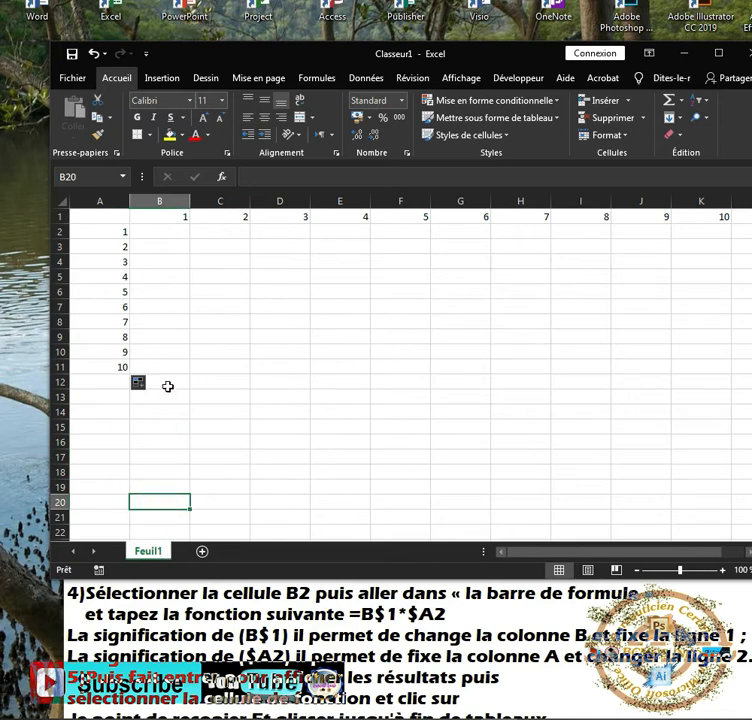
pyautogui.moveTo(111, 219); pyautogui.dragTo(688, 363)
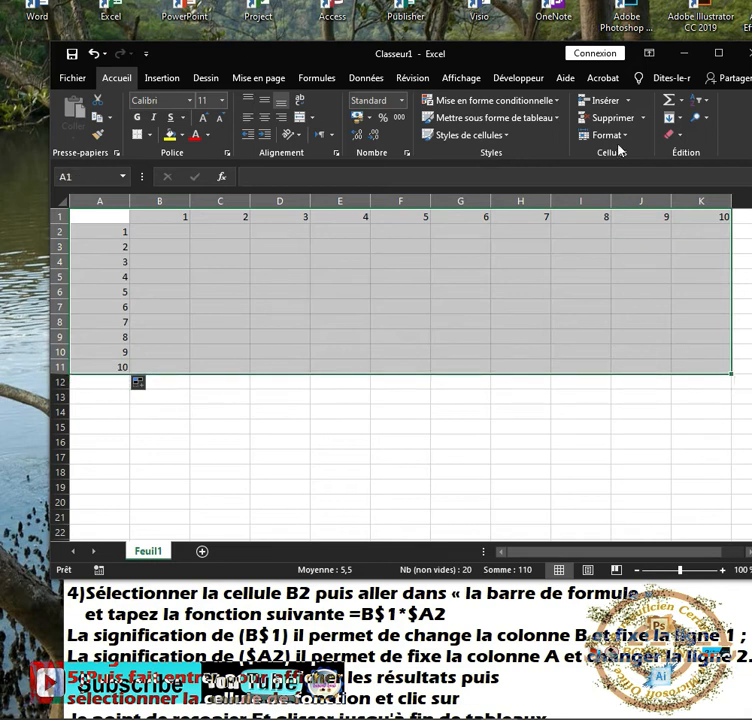
pyautogui.click(610, 134)
pyautogui.click(604, 171)
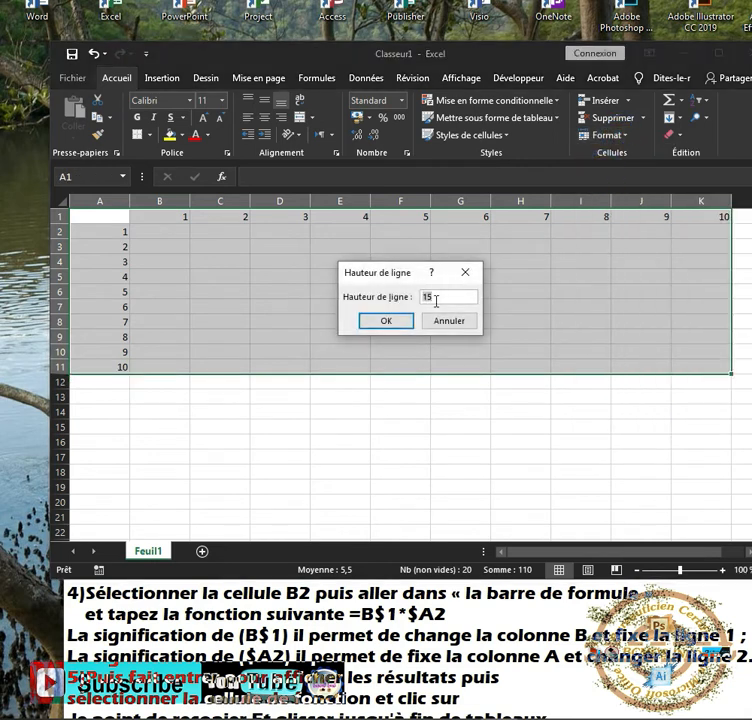
pyautogui.write('25')
pyautogui.press('Return')
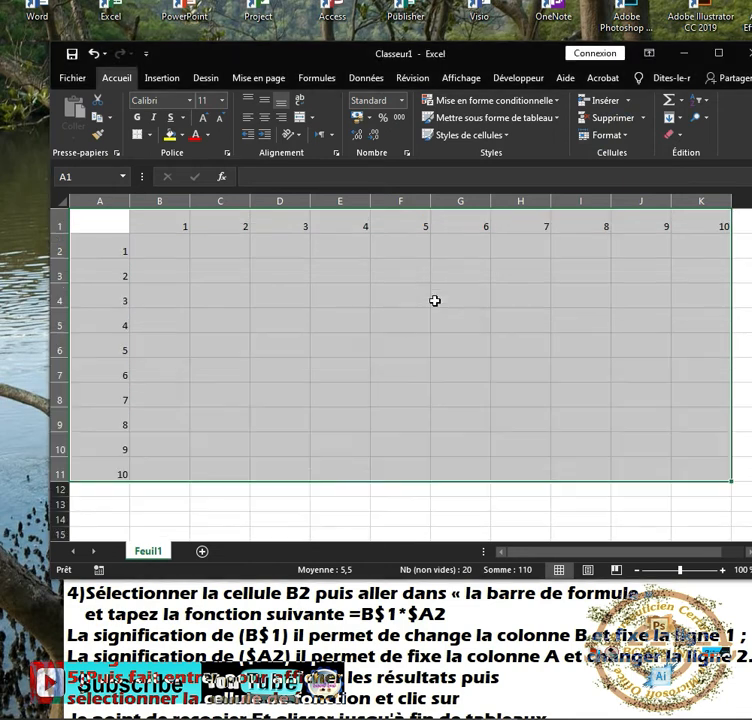
# Step: Set the column width of the table range A1:K11 to 5
pyautogui.click(612, 135)
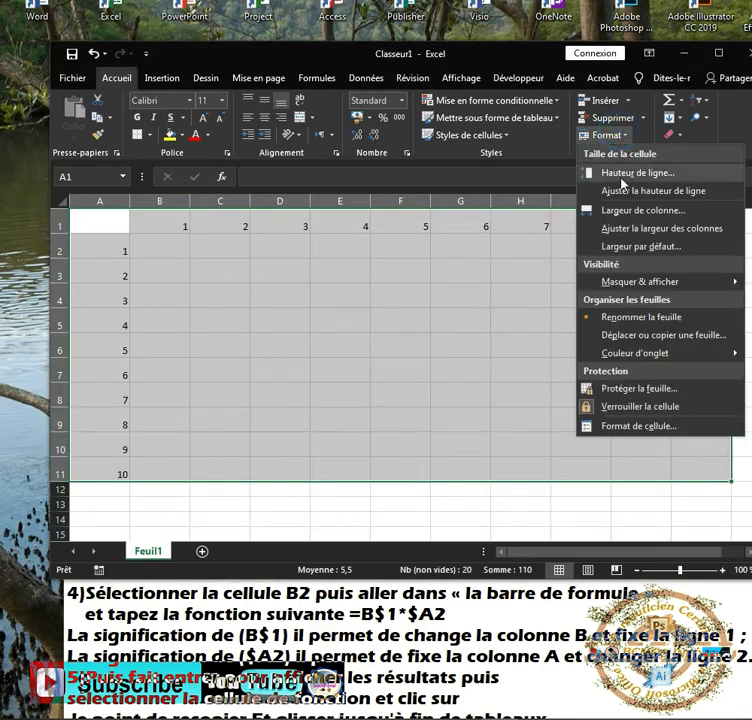
pyautogui.click(621, 211)
pyautogui.write('5')
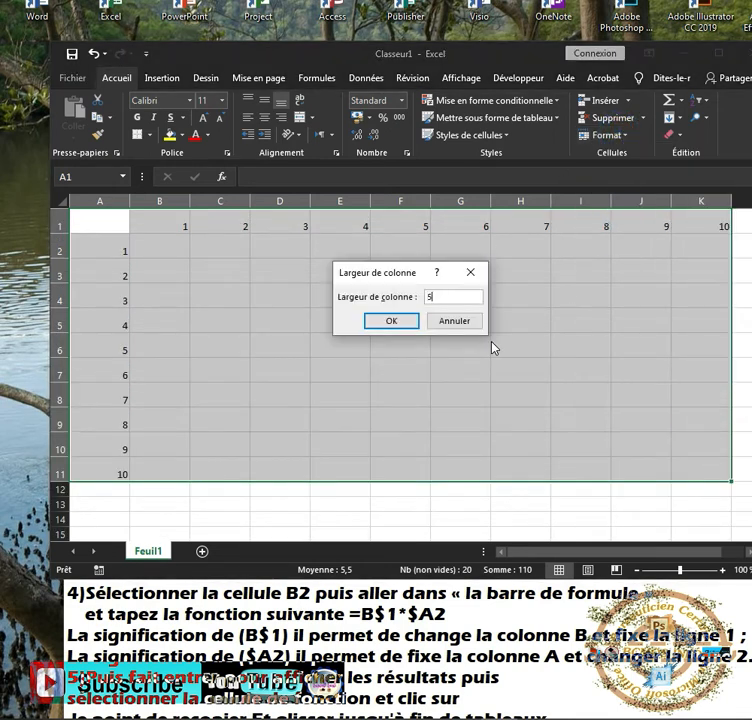
pyautogui.press('Return')
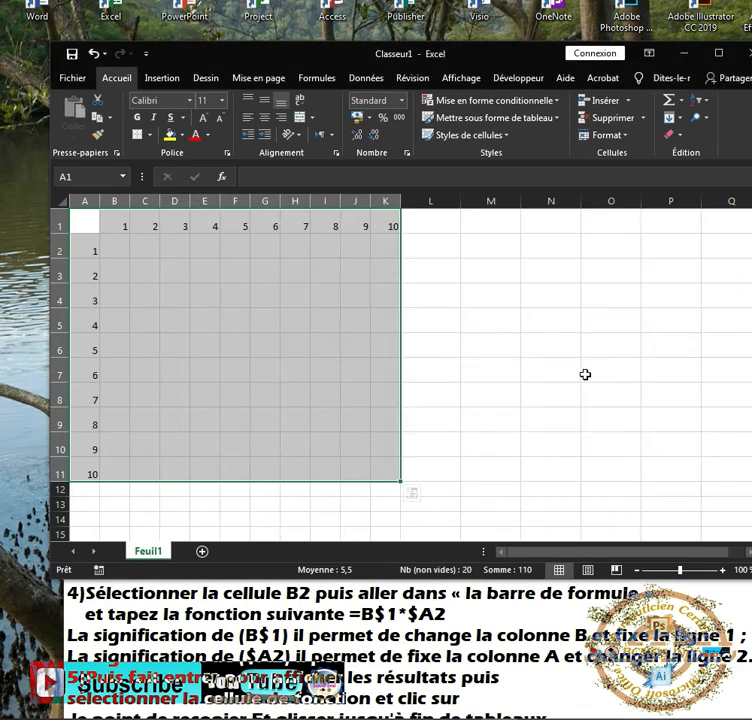
# Step: Show the sheet in page break preview and zoom it to 110%
pyautogui.click(616, 570)
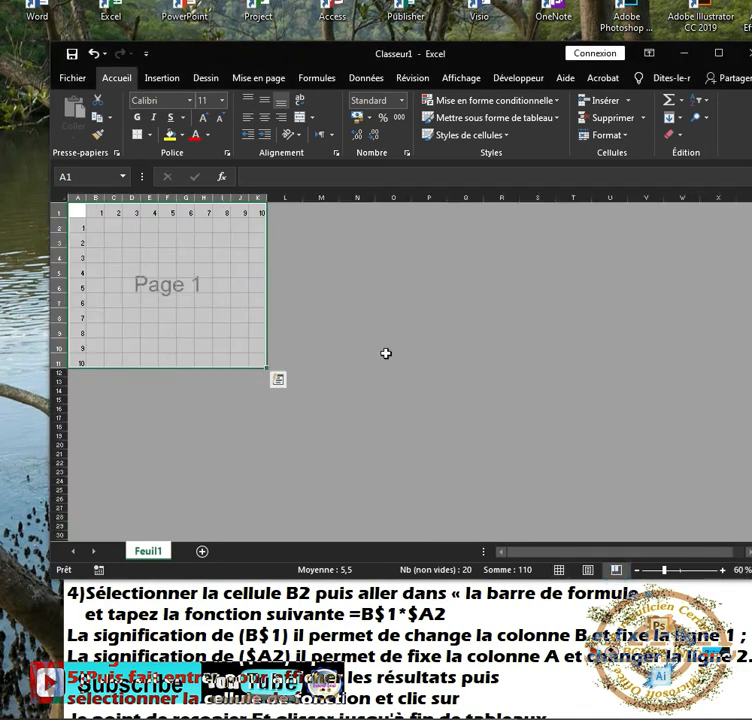
pyautogui.moveTo(665, 570); pyautogui.dragTo(684, 572)
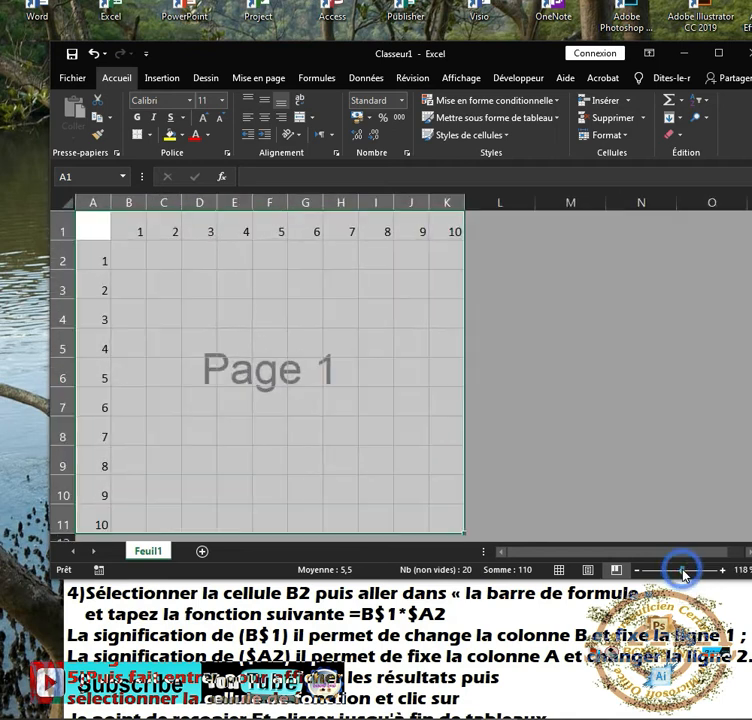
pyautogui.click(637, 571)
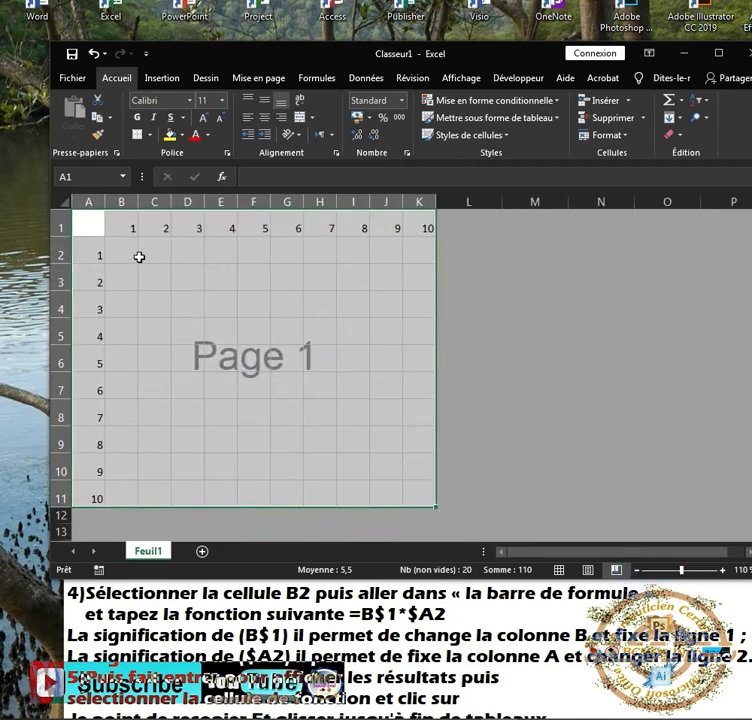
# Step: Middle-align cells A1:K1 vertically and left-align the column cells A1:A11
pyautogui.click(93, 226)
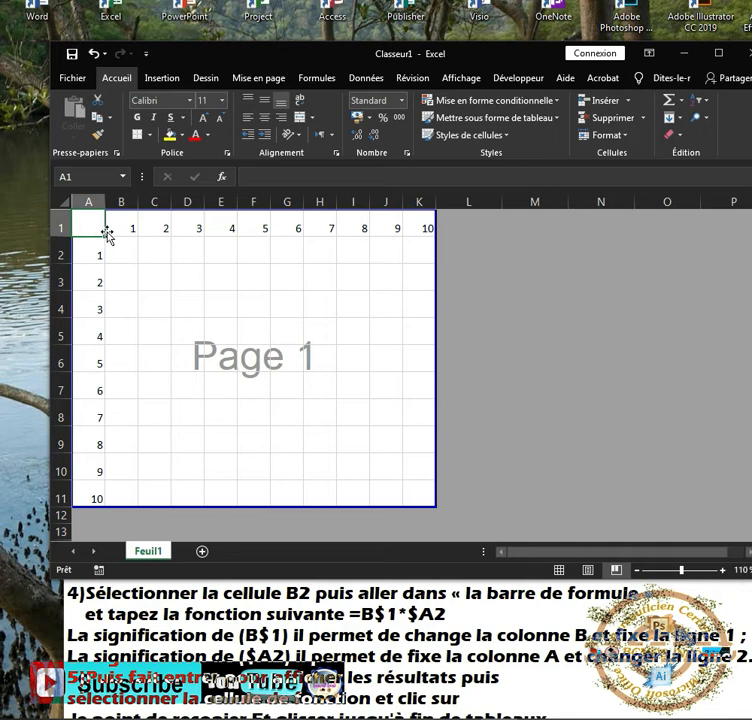
pyautogui.moveTo(96, 228); pyautogui.dragTo(420, 238)
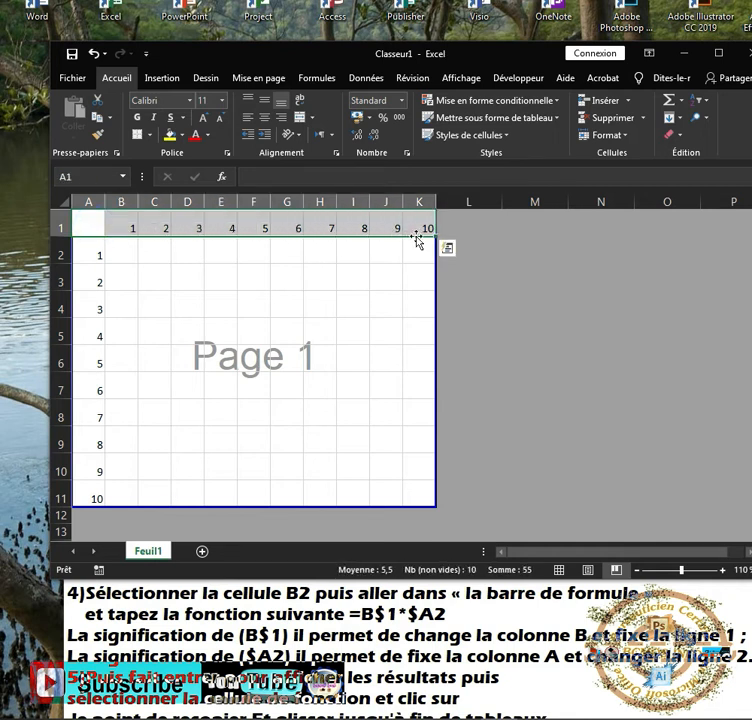
pyautogui.click(266, 103)
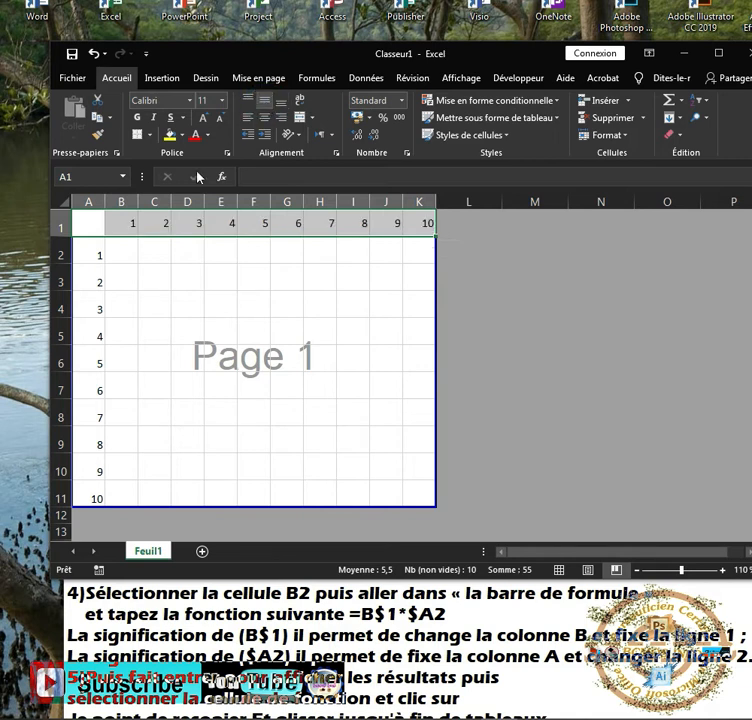
pyautogui.moveTo(86, 224); pyautogui.dragTo(96, 494)
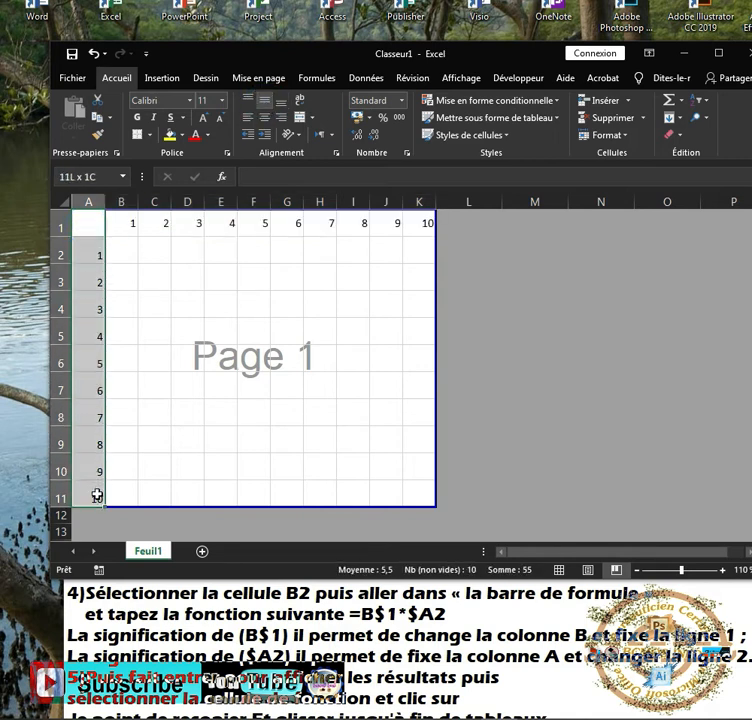
pyautogui.click(251, 119)
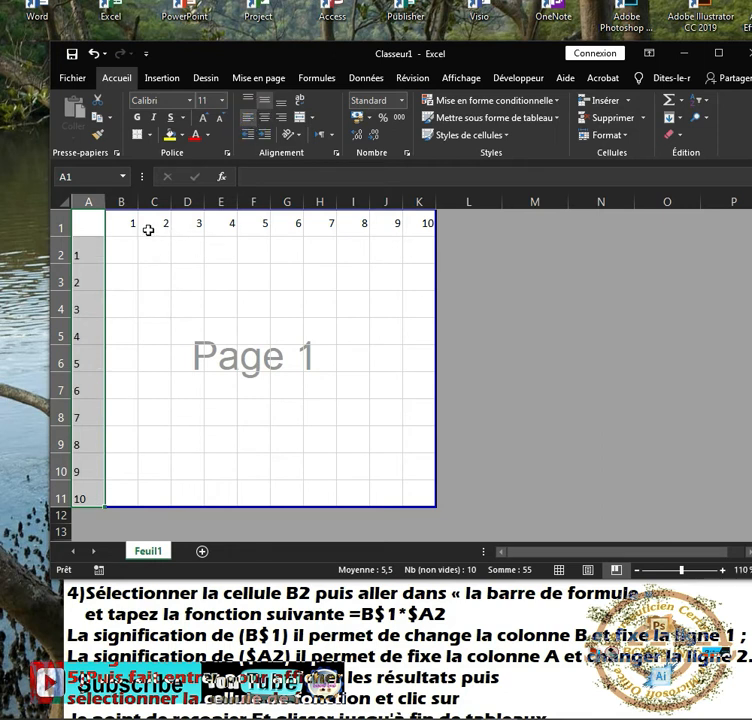
# Step: Align the header numbers in B1:K1 to the top and left of their cells
pyautogui.moveTo(122, 227); pyautogui.dragTo(426, 232)
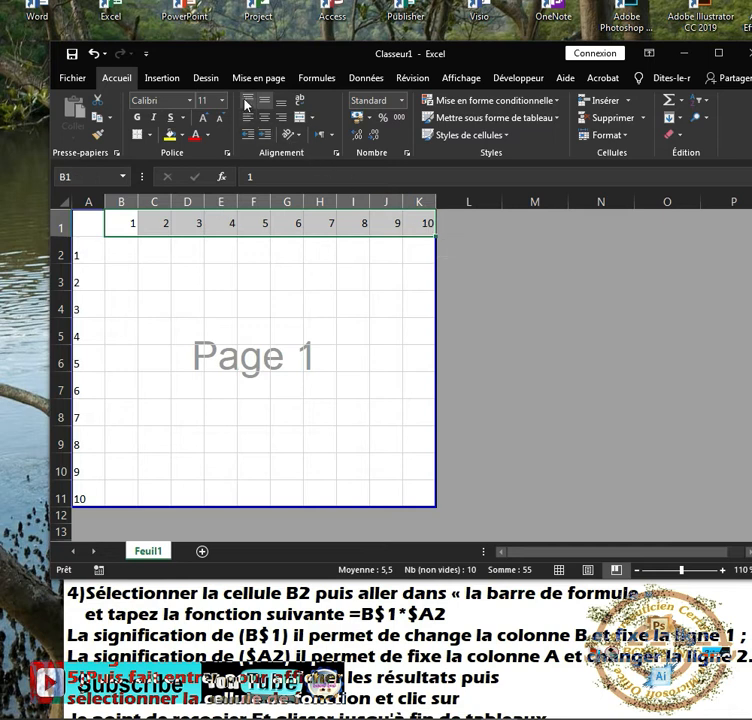
pyautogui.click(246, 101)
pyautogui.click(247, 118)
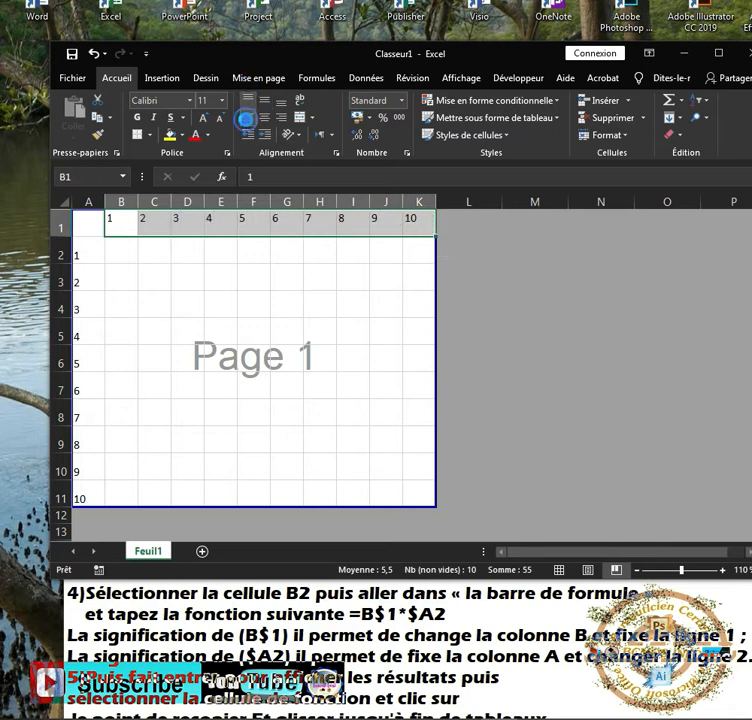
pyautogui.click(186, 322)
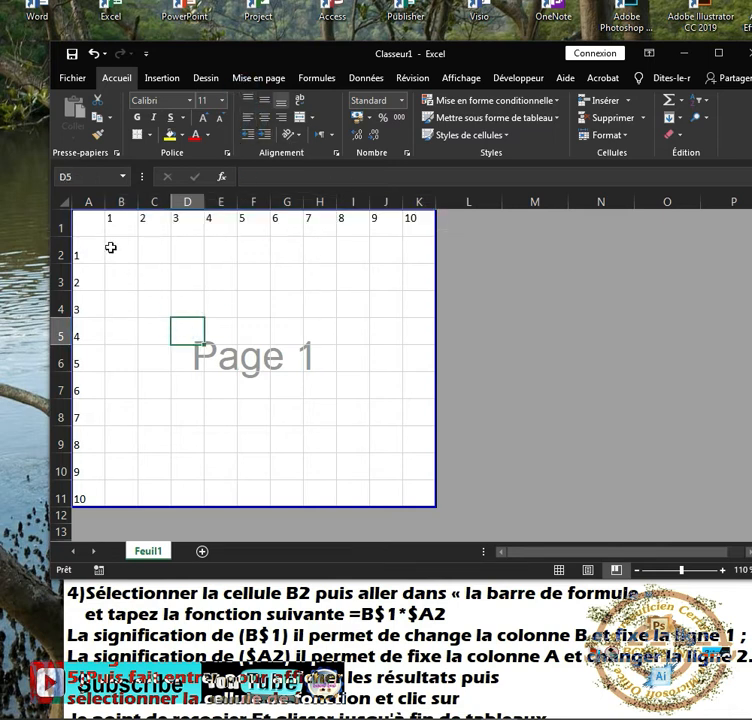
# Step: Apply outline and inside borders in the automatic colour to the table range A1:K11
pyautogui.moveTo(86, 223); pyautogui.dragTo(415, 504)
pyautogui.click(407, 153)
pyautogui.click(368, 162)
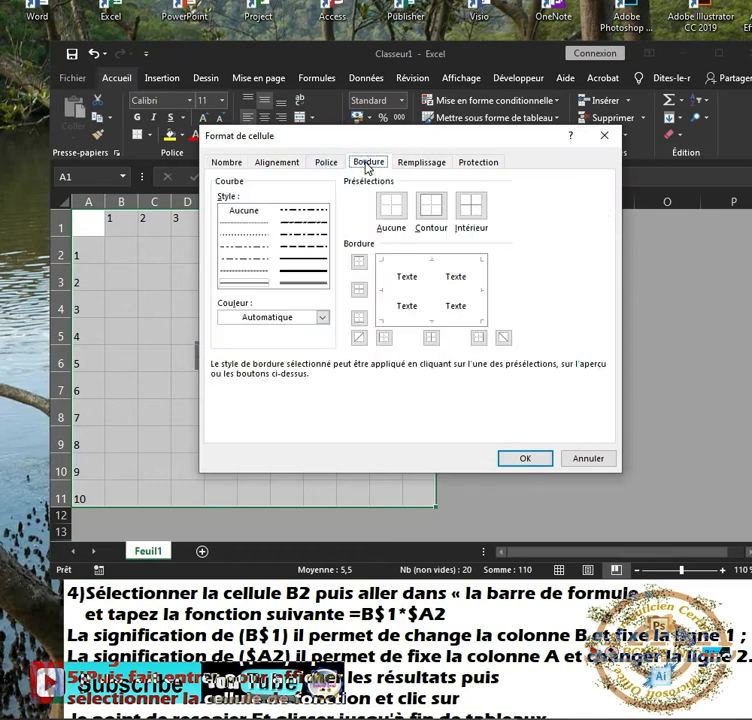
pyautogui.click(476, 215)
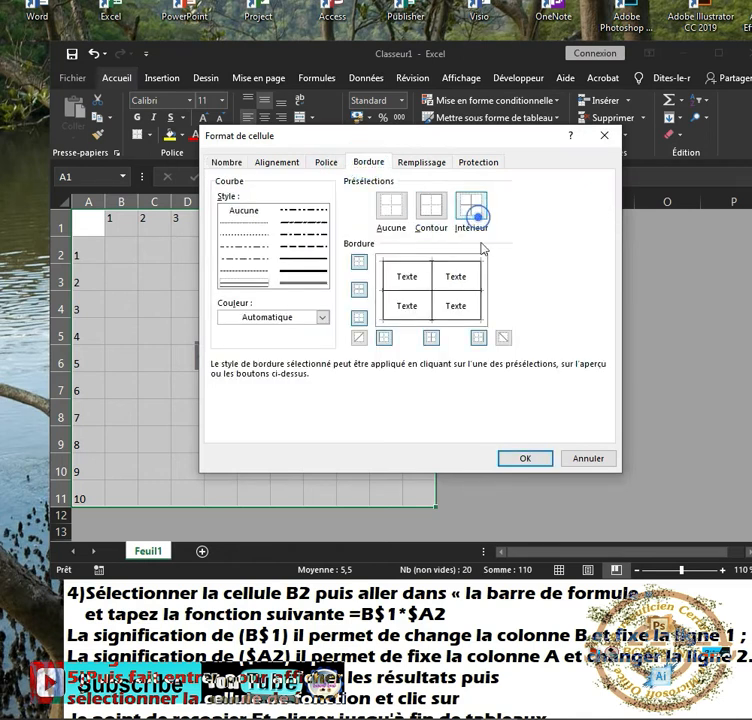
pyautogui.click(504, 458)
pyautogui.click(329, 359)
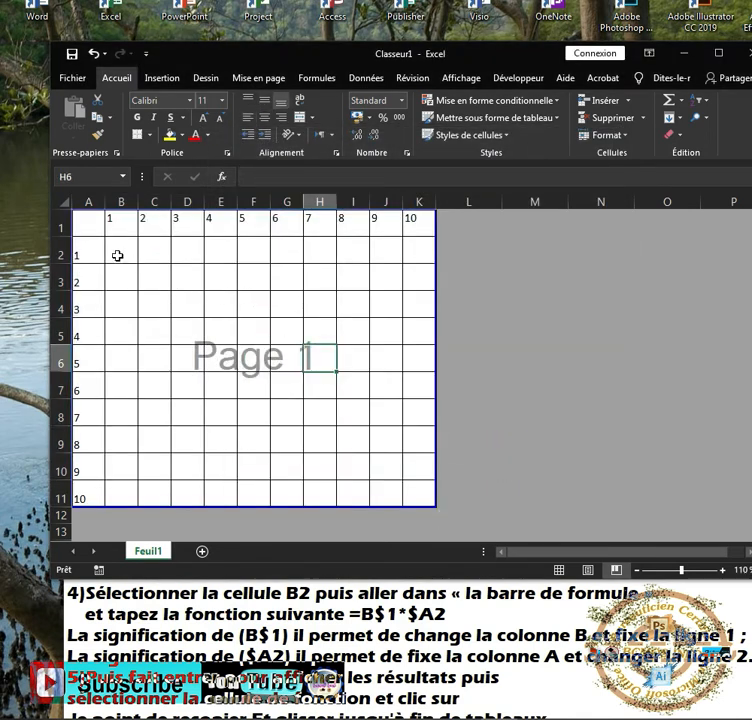
# Step: Fill the empty corner cell A1 with black
pyautogui.click(89, 226)
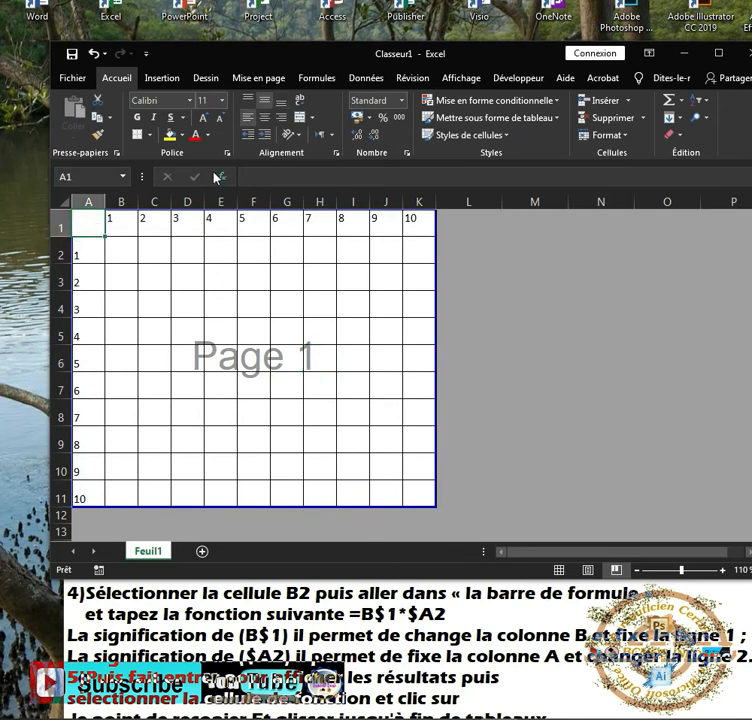
pyautogui.click(183, 135)
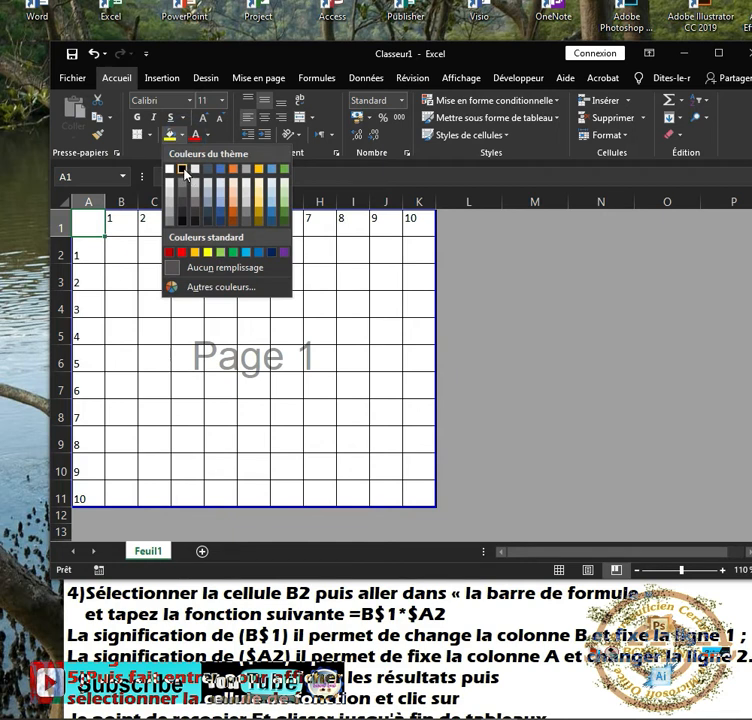
pyautogui.click(184, 170)
pyautogui.click(190, 275)
pyautogui.click(347, 282)
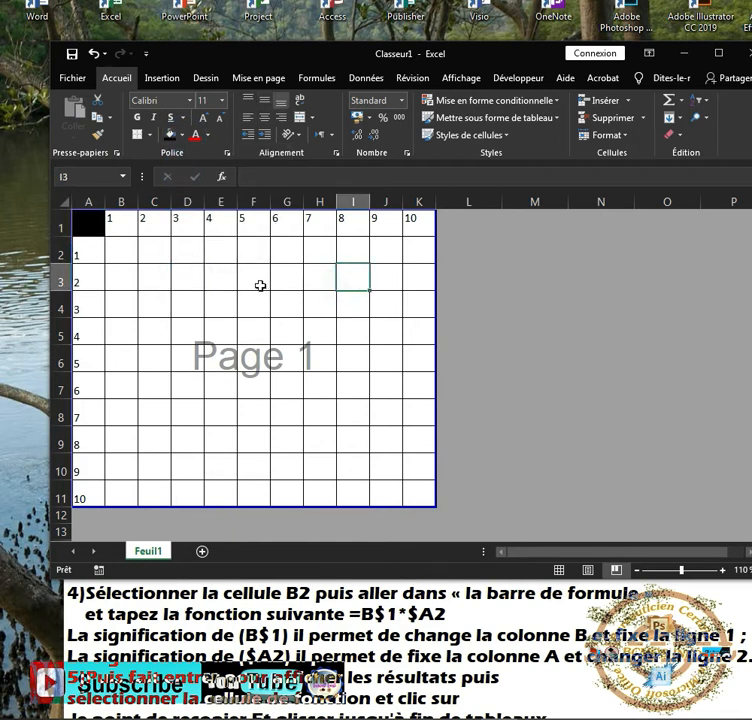
# Step: Fill the header row B1:K1 with standard yellow and the header column A2:A11 with standard red
pyautogui.moveTo(128, 223); pyautogui.dragTo(411, 238)
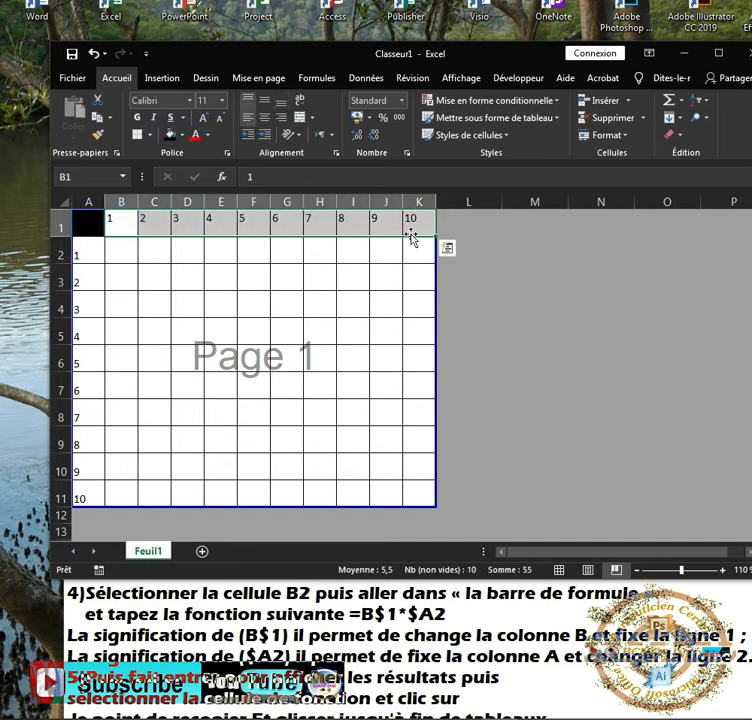
pyautogui.click(184, 136)
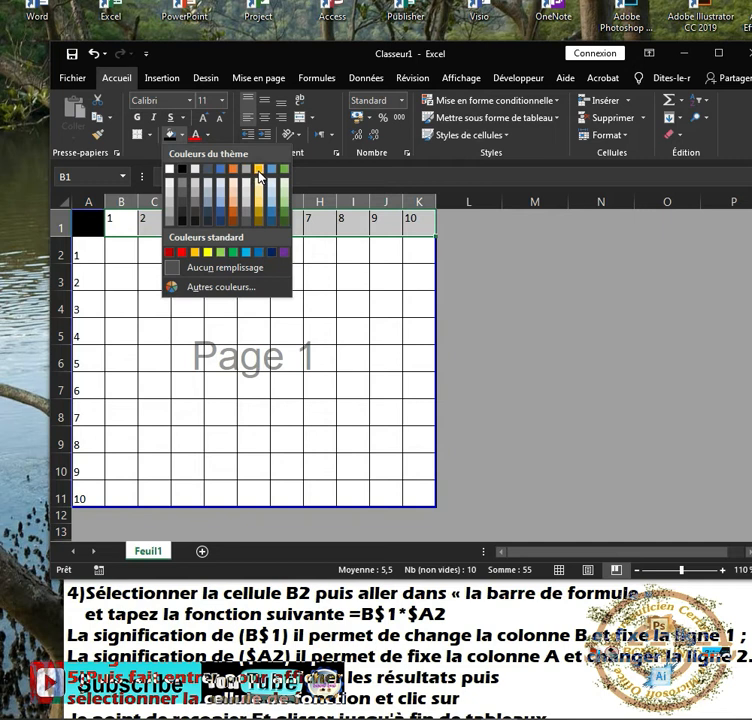
pyautogui.click(212, 256)
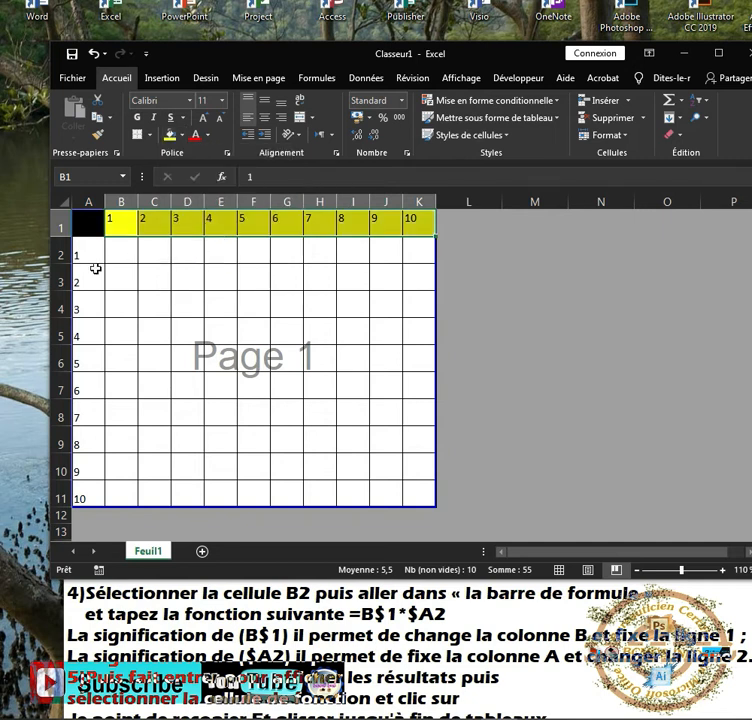
pyautogui.moveTo(90, 246); pyautogui.dragTo(88, 497)
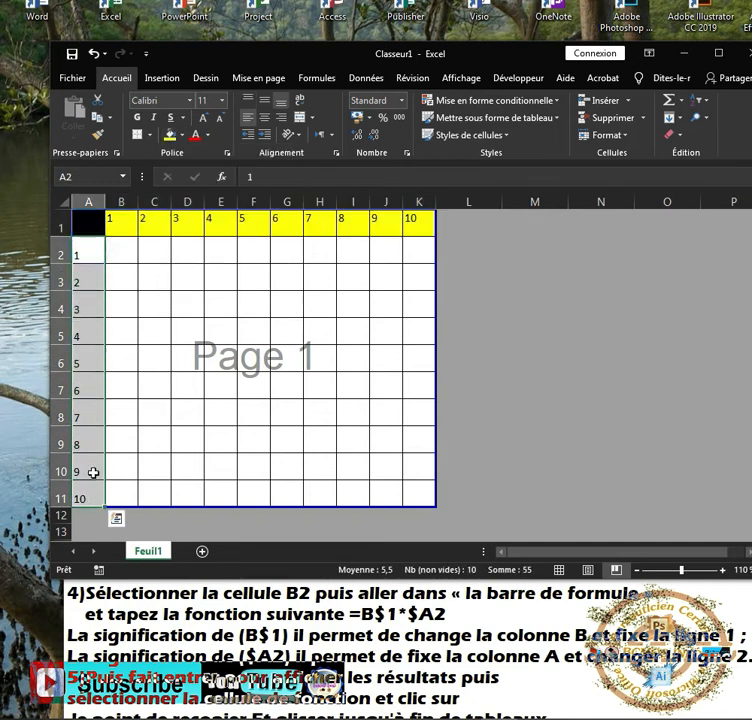
pyautogui.click(181, 134)
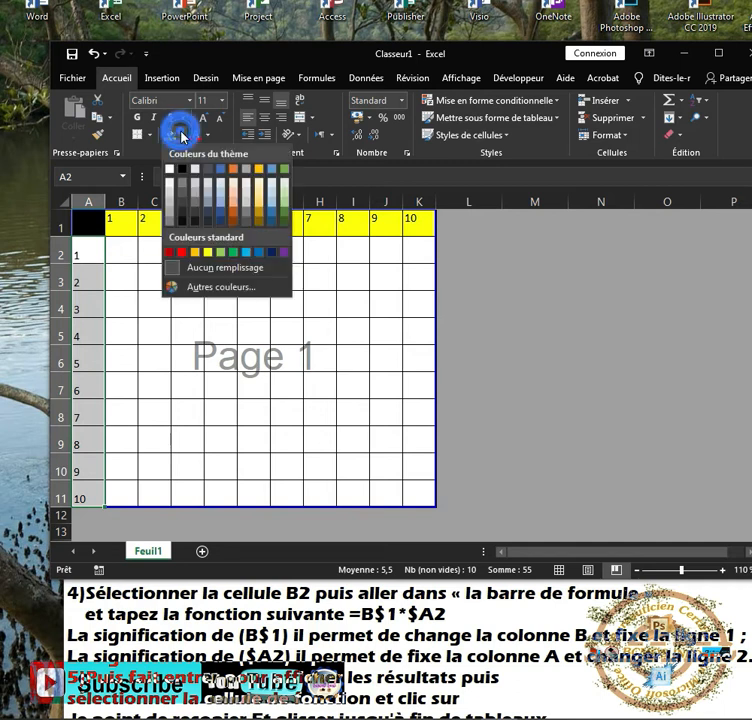
pyautogui.click(183, 254)
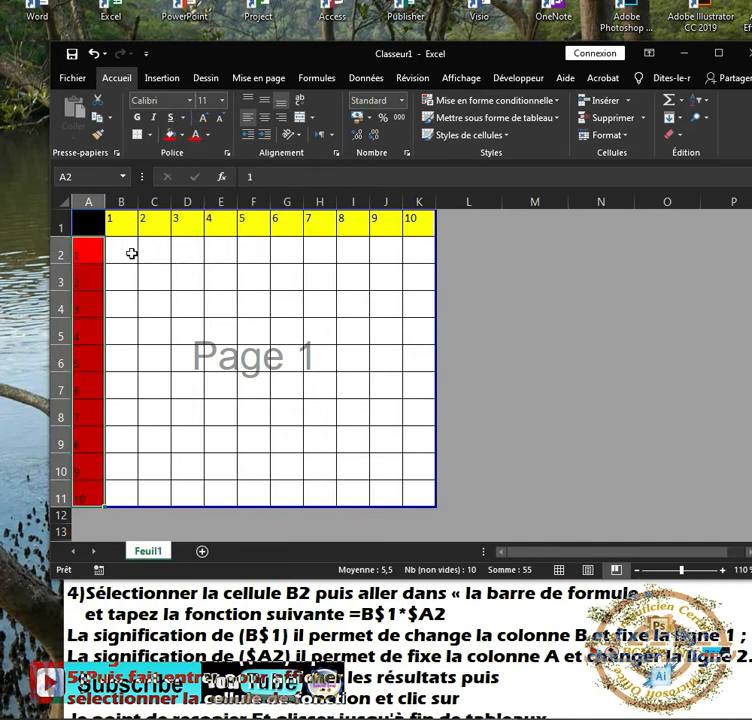
# Step: Switch to the b2 notes in Notepad and read instruction 4 about the formula for cell B2
pyautogui.click(131, 253)
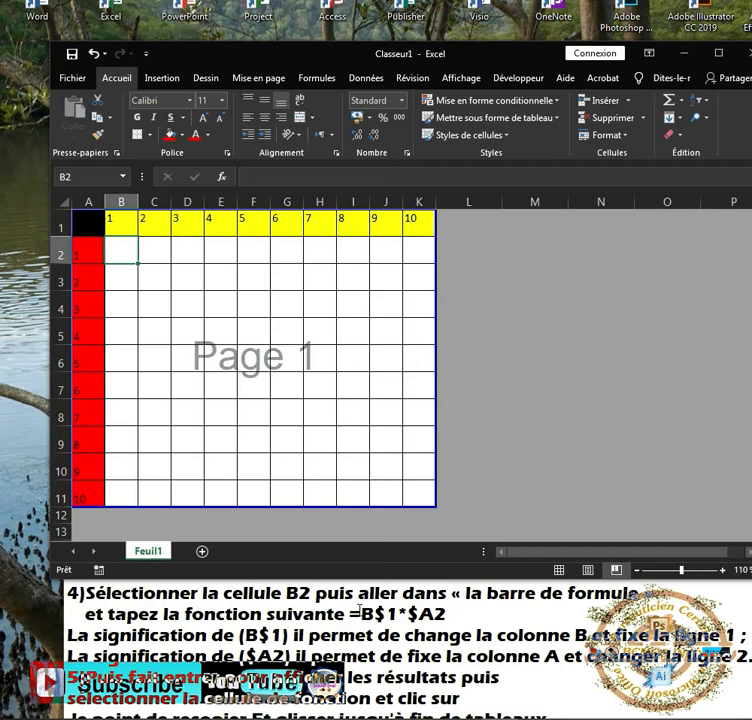
pyautogui.click(358, 606)
pyautogui.scroll(-4, 321, 534)
pyautogui.scroll(2, 300, 530)
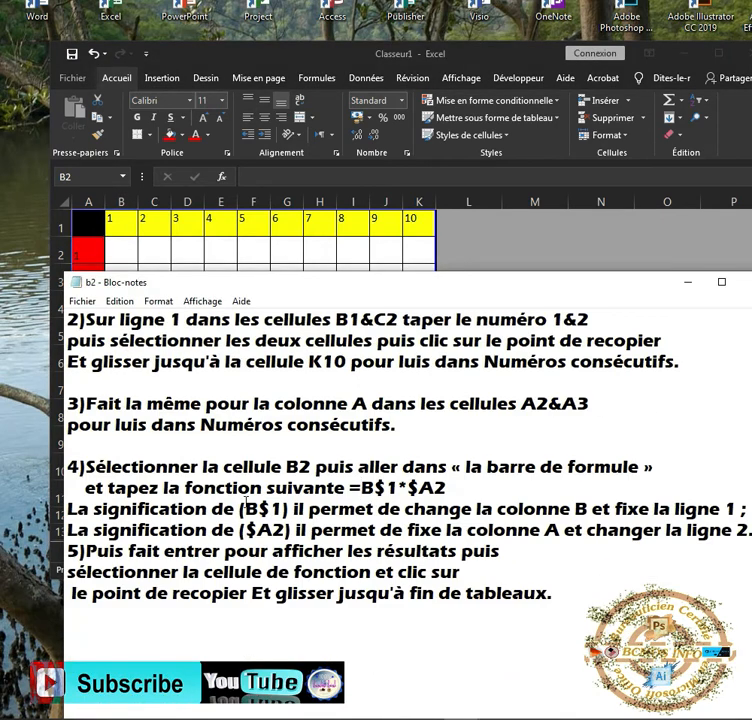
pyautogui.scroll(1, 245, 503)
pyautogui.scroll(1, 266, 498)
pyautogui.scroll(-1, 266, 498)
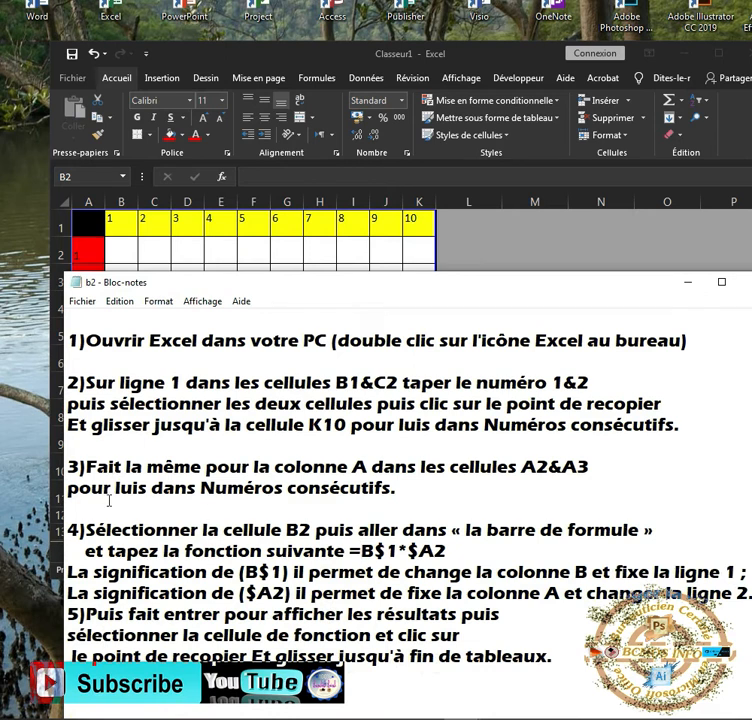
pyautogui.moveTo(69, 524); pyautogui.dragTo(667, 548)
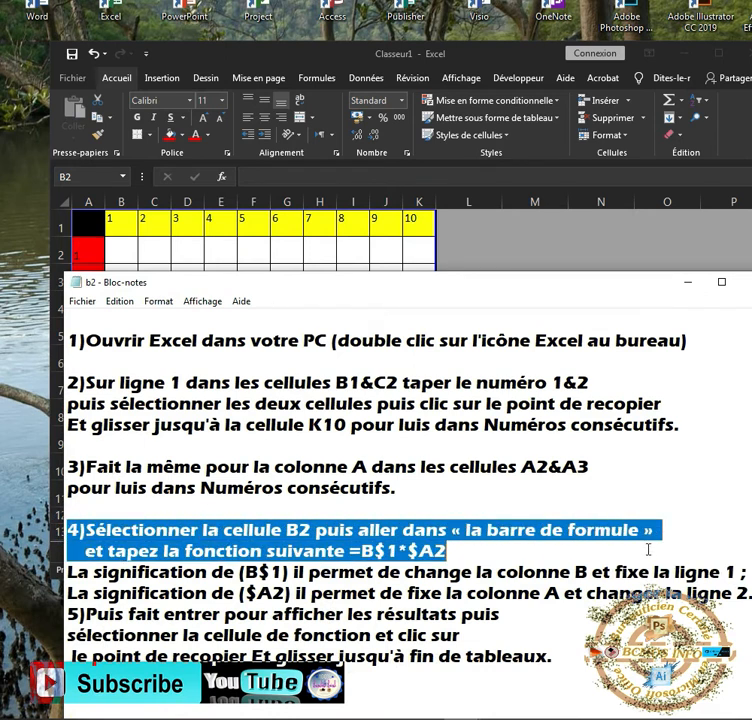
pyautogui.scroll(-1, 648, 549)
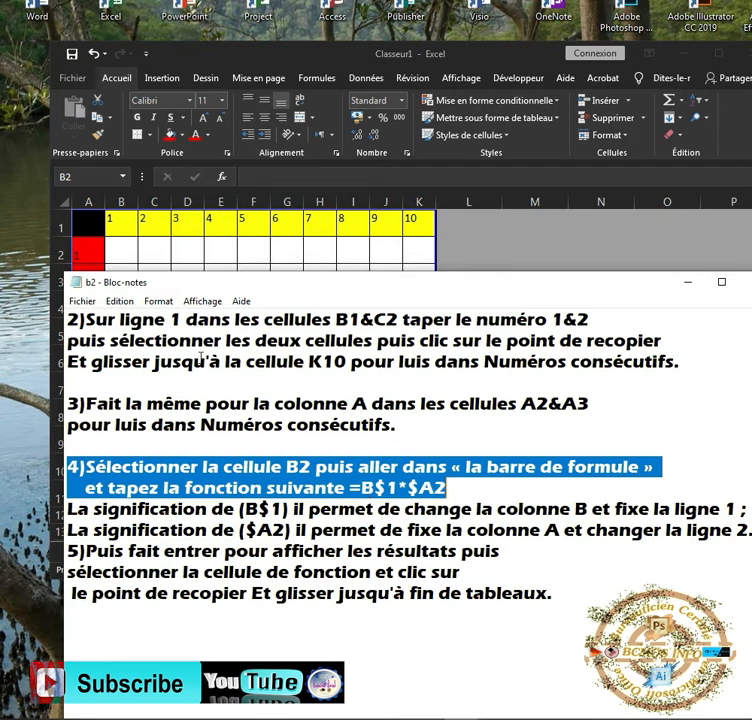
# Step: Return to Excel and enter the mixed-reference formula =B$1*$A2 in cell B2
pyautogui.click(121, 252)
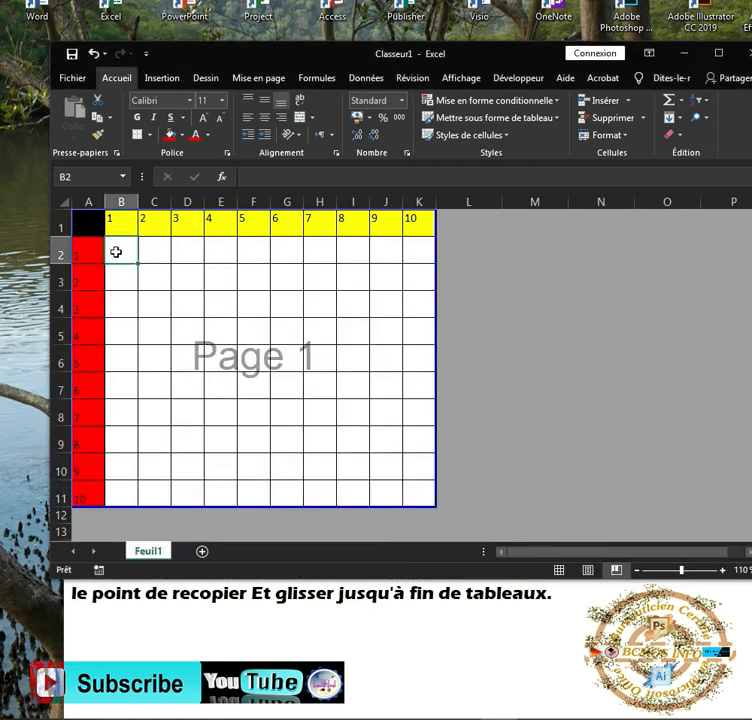
pyautogui.write('=')
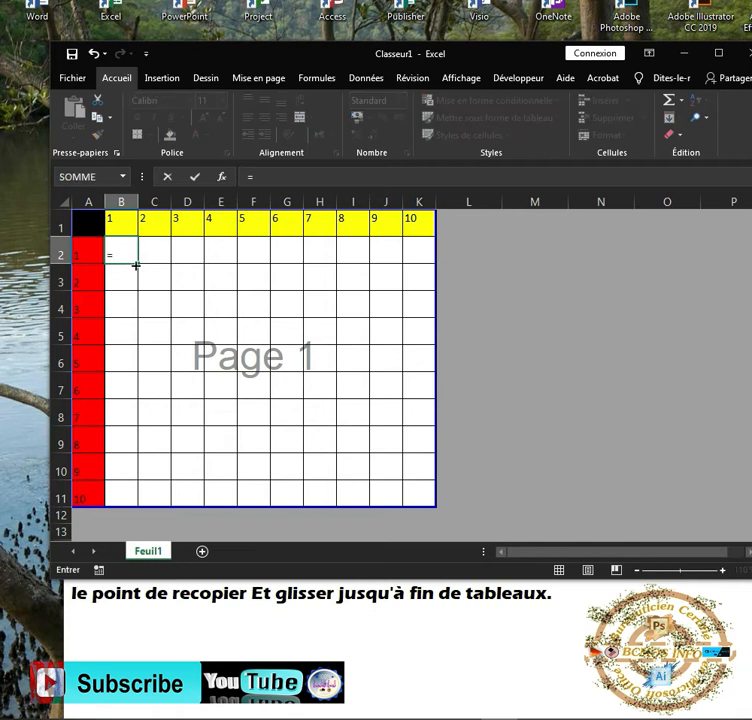
pyautogui.click(116, 219)
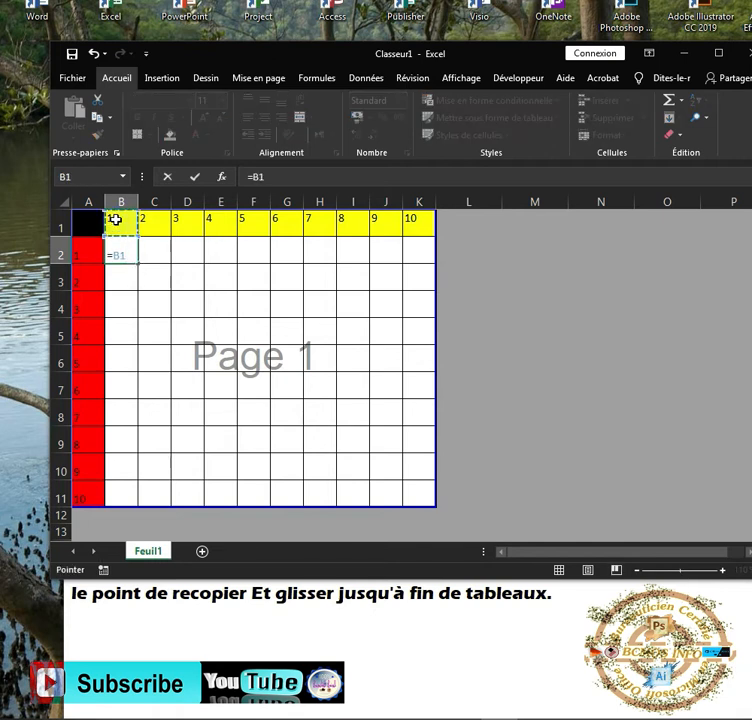
pyautogui.write('*')
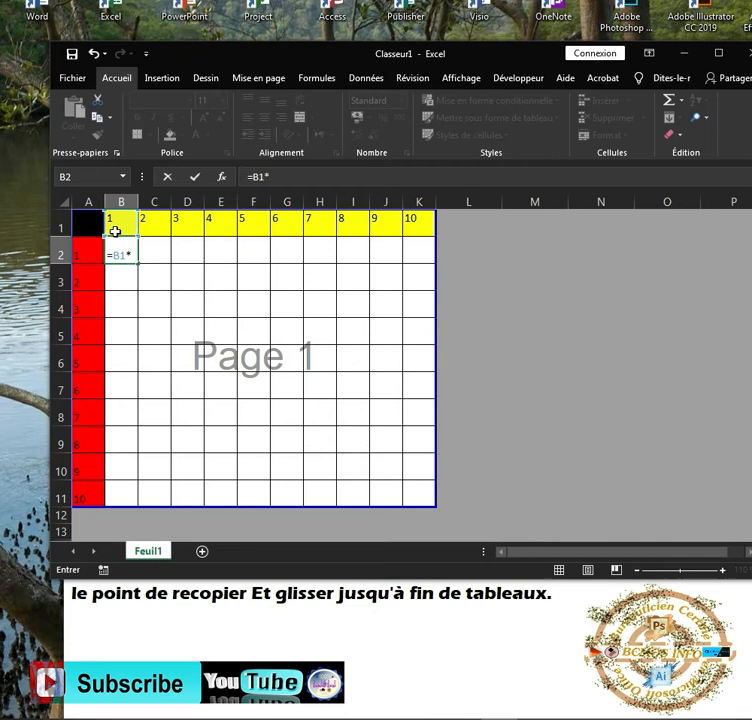
pyautogui.click(87, 253)
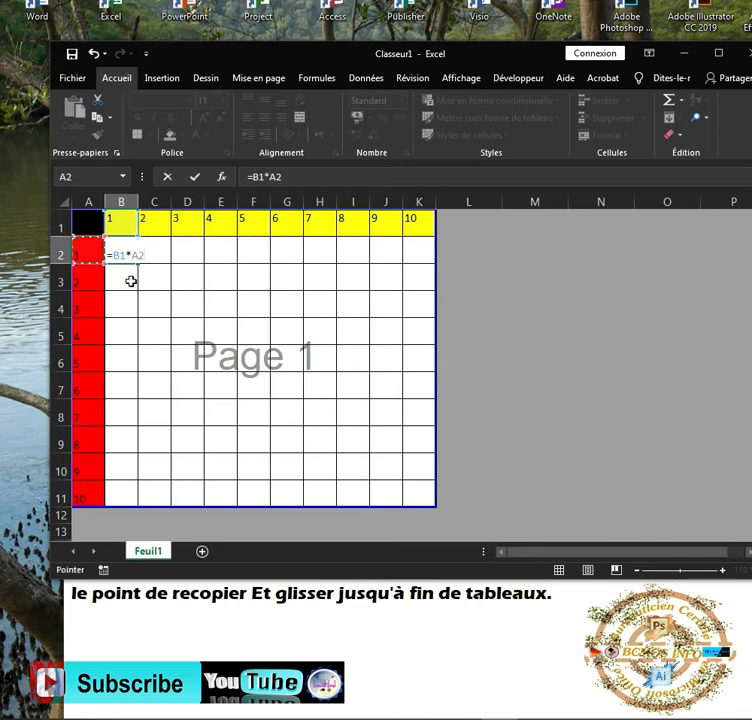
pyautogui.click(118, 254)
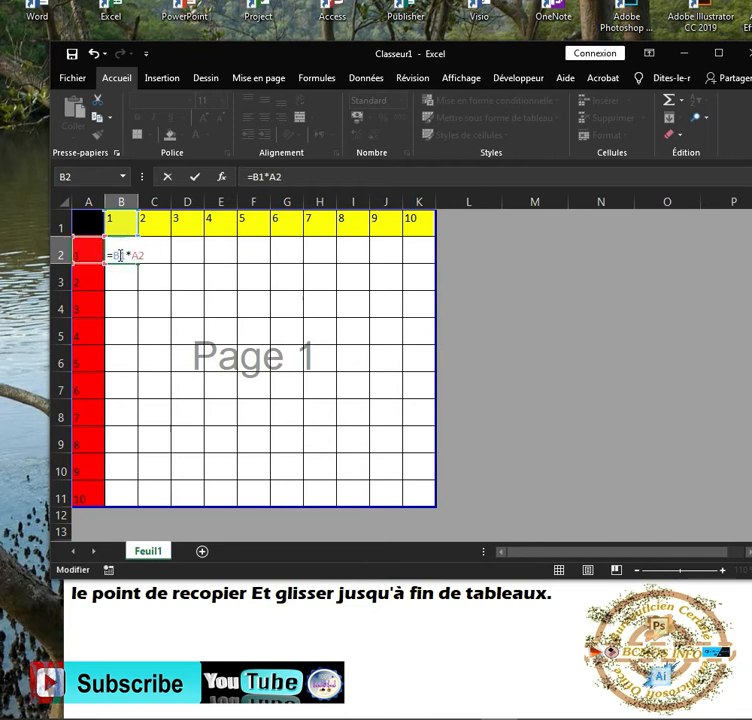
pyautogui.write('$1*$')
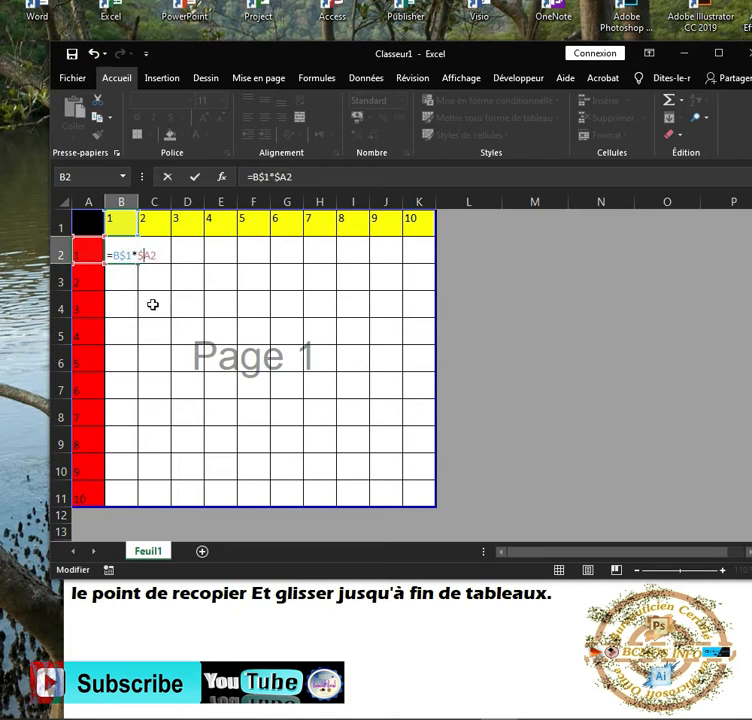
pyautogui.press('Return')
pyautogui.click(131, 249)
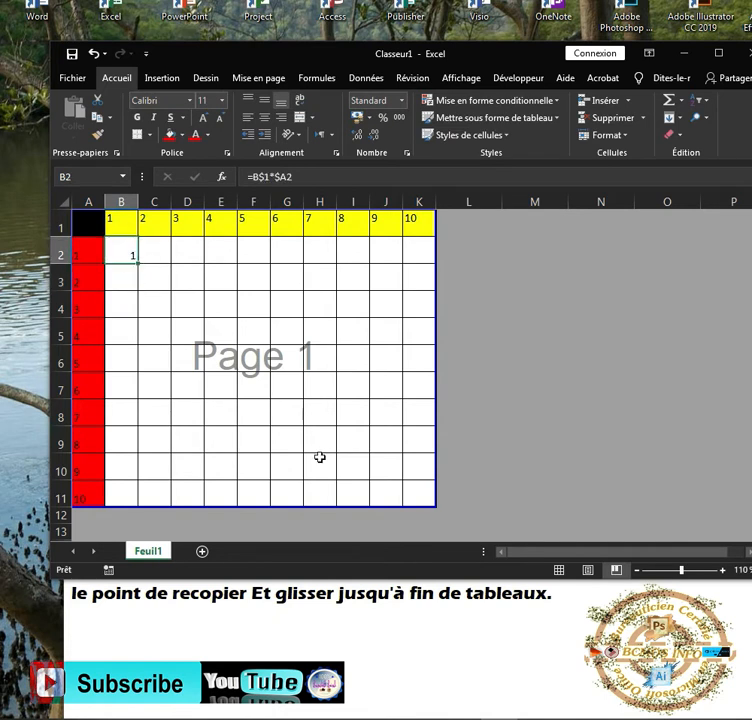
# Step: Switch to the b2 notes and review the meaning of B$1 and $A2 and the copying instruction 5
pyautogui.click(462, 718)
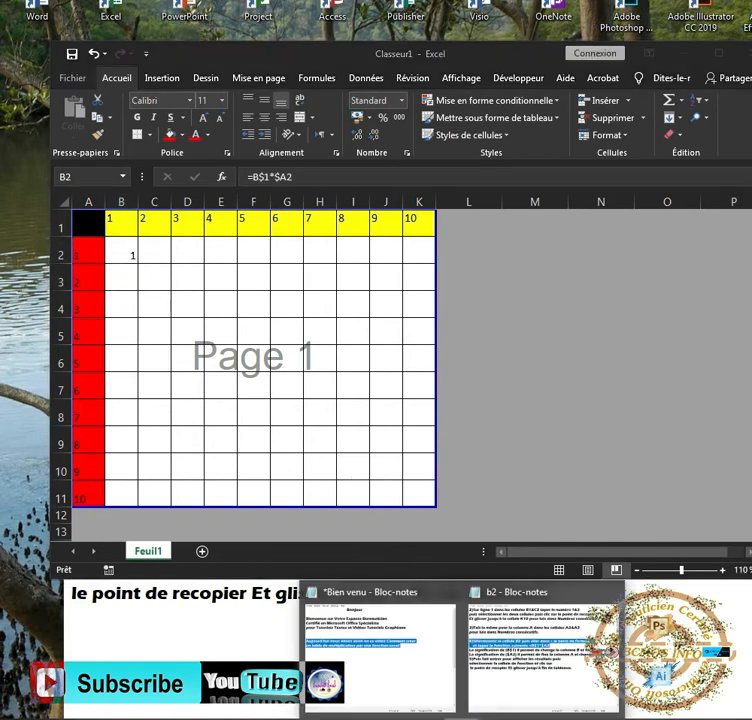
pyautogui.click(253, 614)
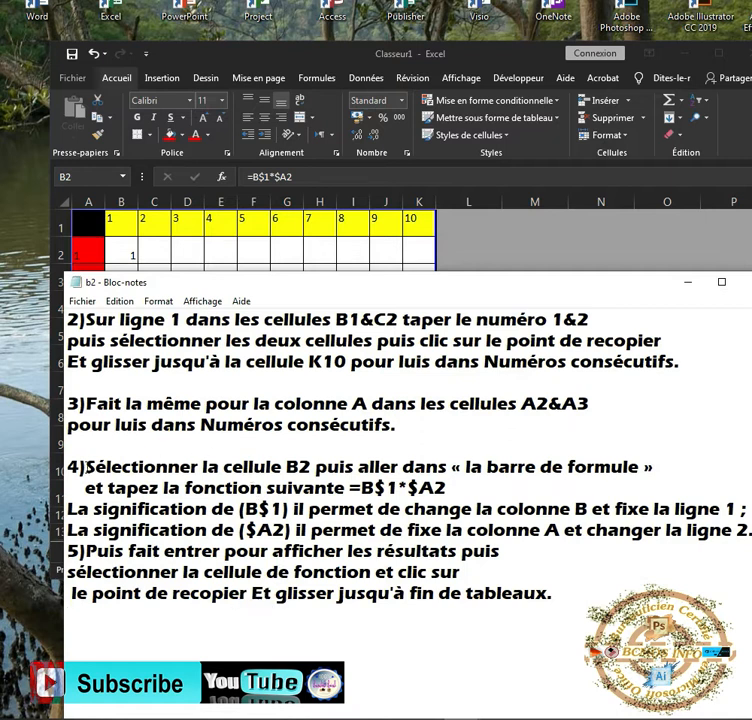
pyautogui.moveTo(350, 490); pyautogui.dragTo(445, 494)
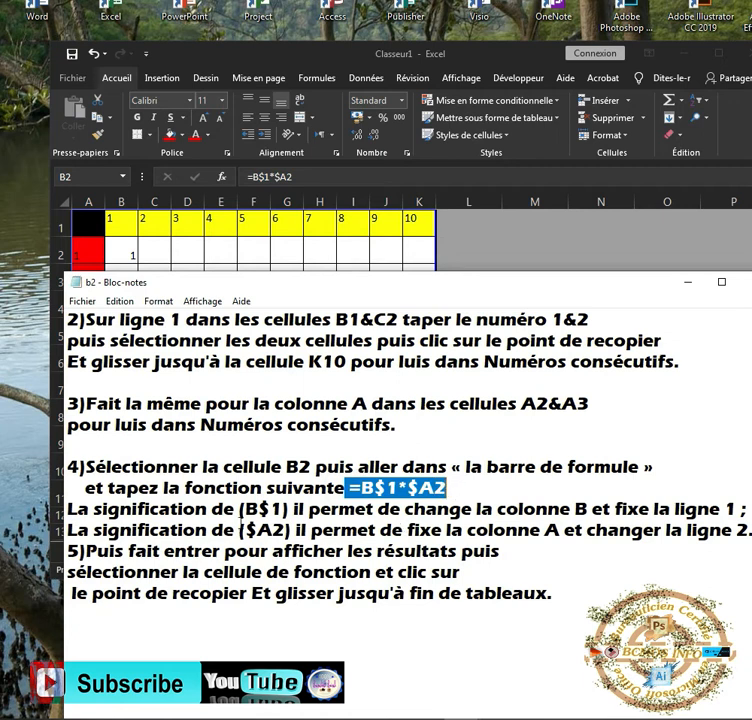
pyautogui.moveTo(67, 509); pyautogui.dragTo(745, 514)
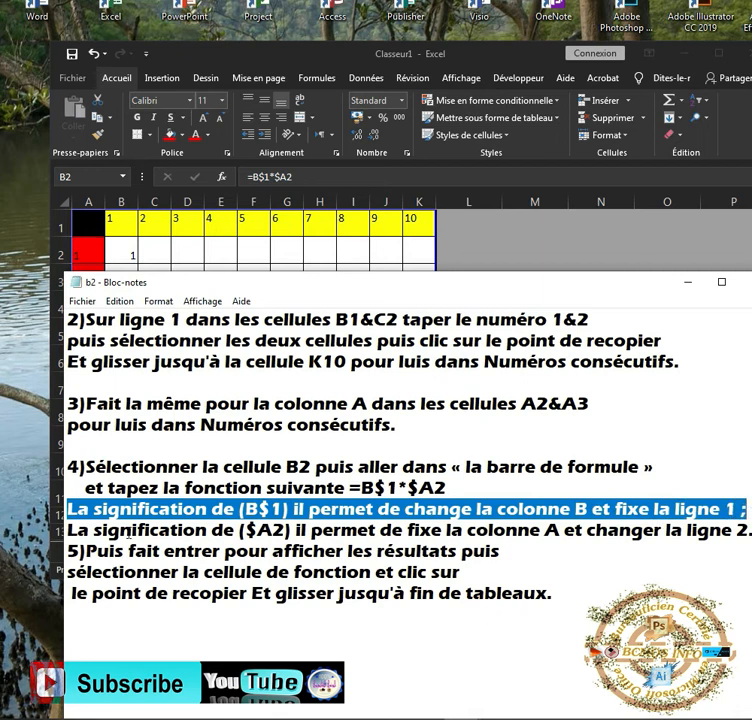
pyautogui.moveTo(67, 531); pyautogui.dragTo(745, 531)
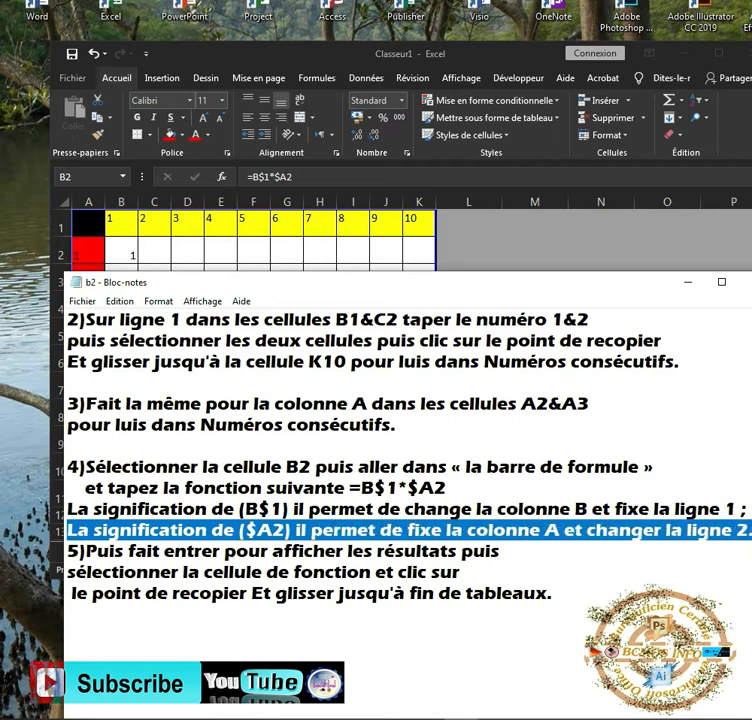
pyautogui.moveTo(67, 550); pyautogui.dragTo(513, 569)
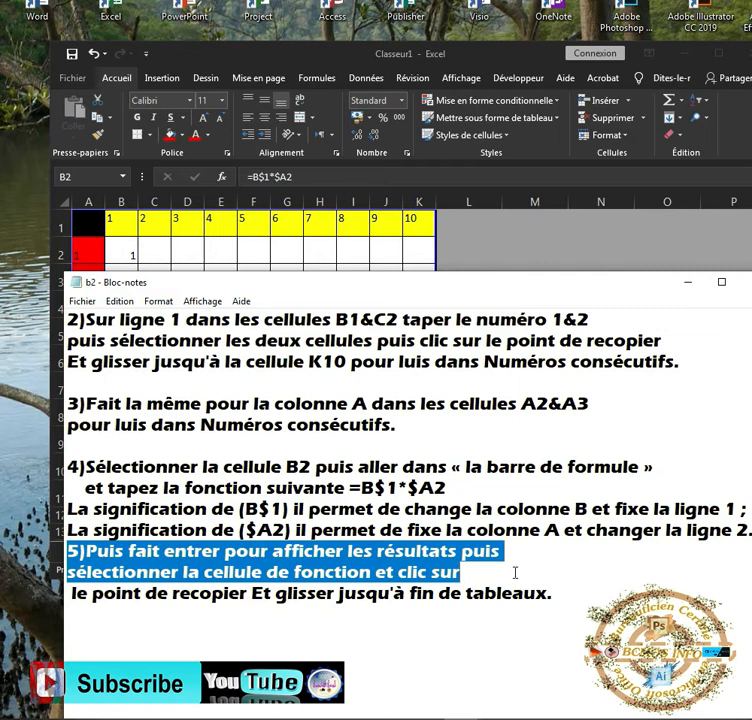
pyautogui.moveTo(515, 573); pyautogui.dragTo(559, 595)
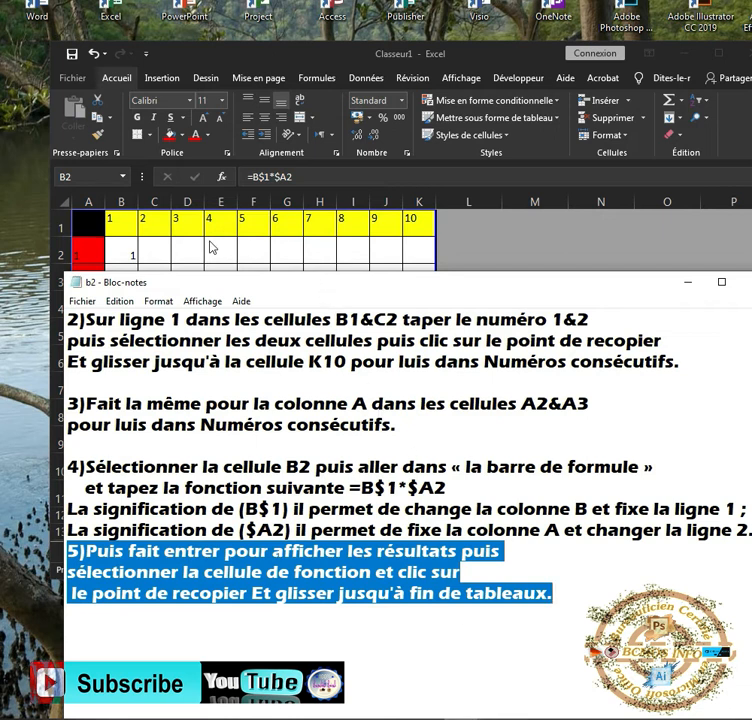
# Step: Return to Excel, fill the B2 formula through B2:K11, and centre the results horizontally and vertically
pyautogui.click(131, 251)
pyautogui.moveTo(136, 263); pyautogui.dragTo(434, 507)
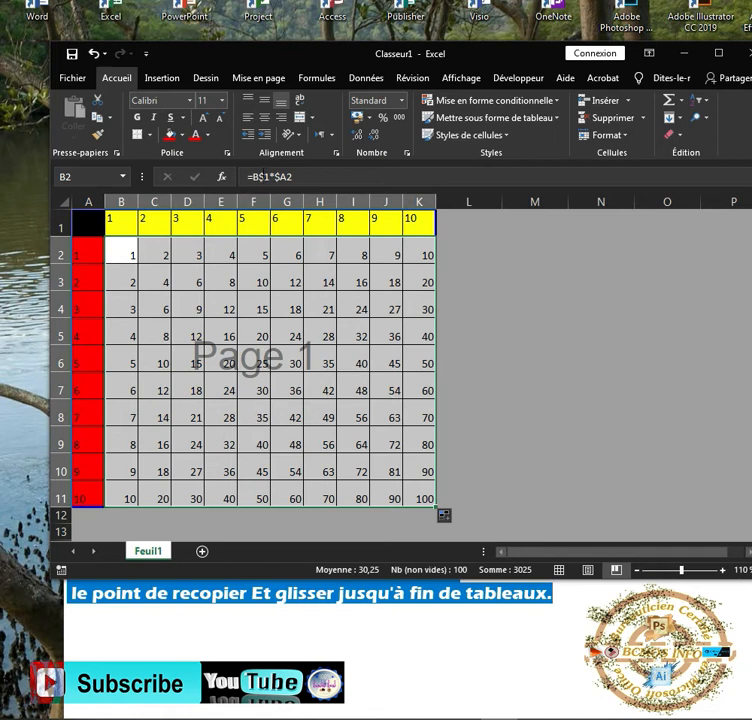
pyautogui.click(264, 118)
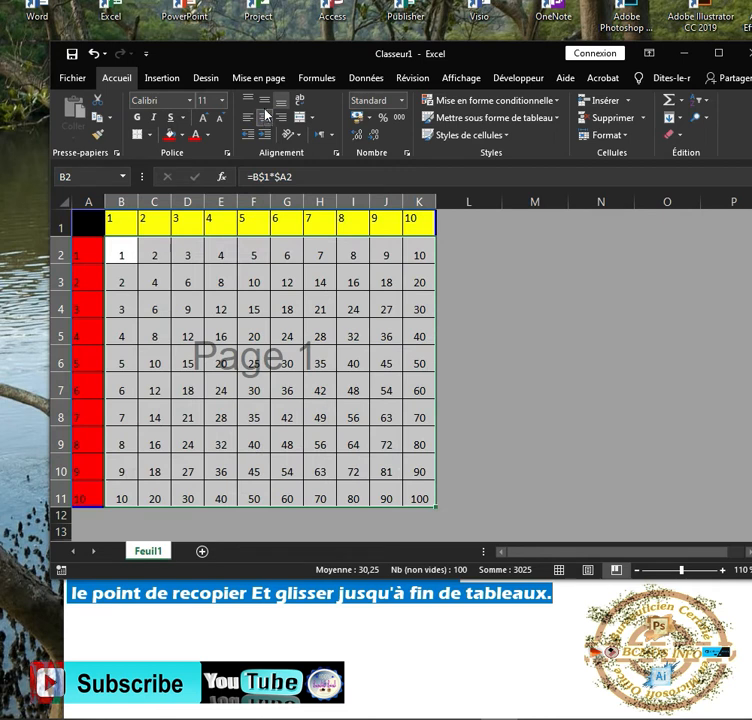
pyautogui.click(264, 102)
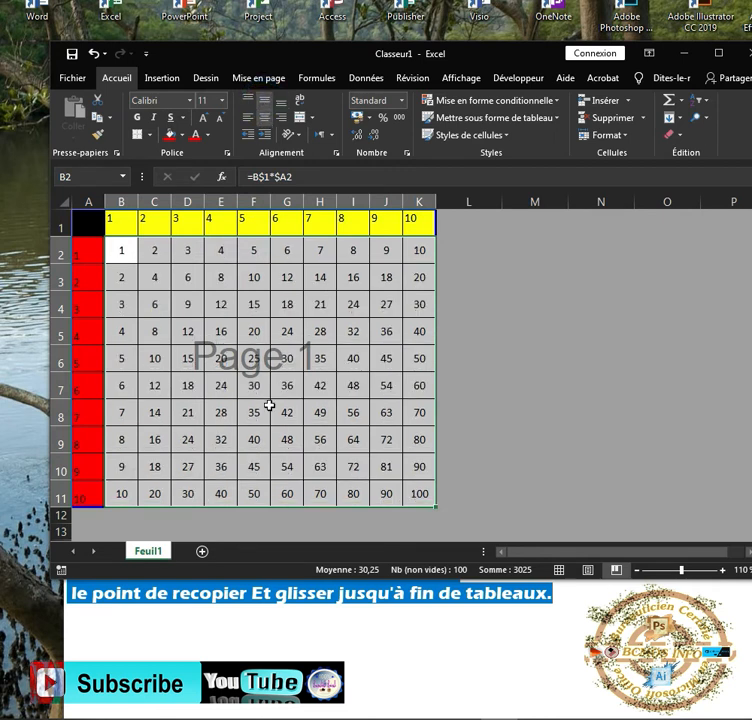
# Step: Rename the worksheet Feuil1 as "Etape 1"
pyautogui.click(147, 551)
pyautogui.rightClick(147, 551)
pyautogui.click(193, 410)
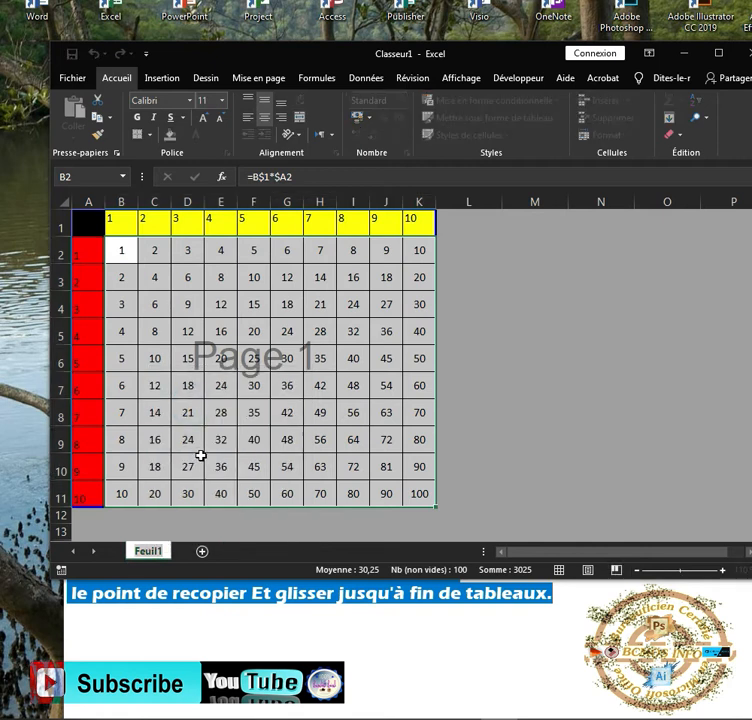
pyautogui.write('Et')
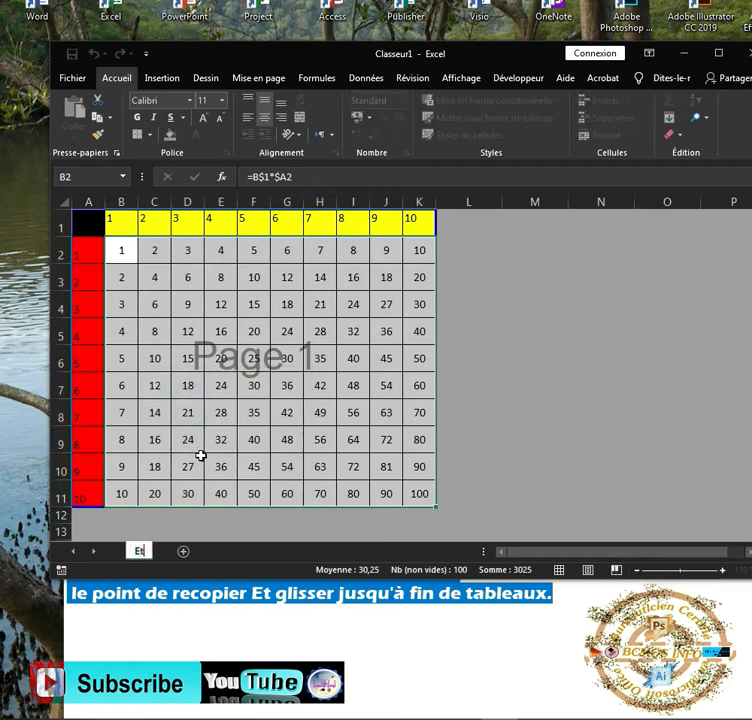
pyautogui.write('ap')
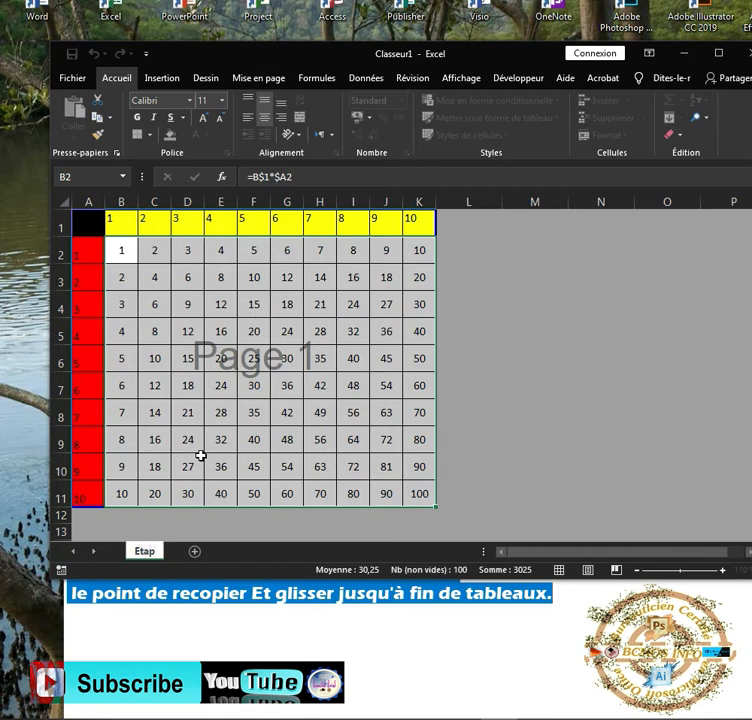
pyautogui.write('e 1')
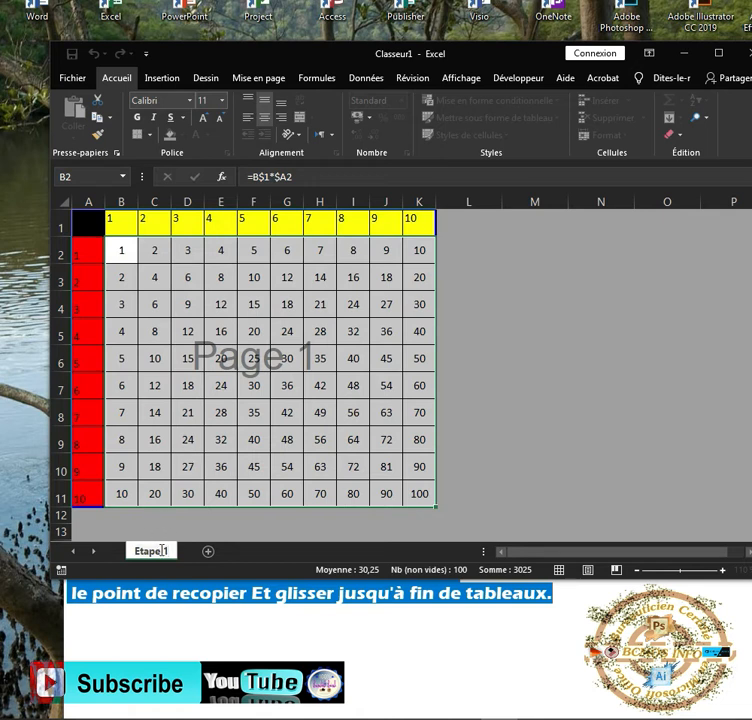
pyautogui.click(166, 492)
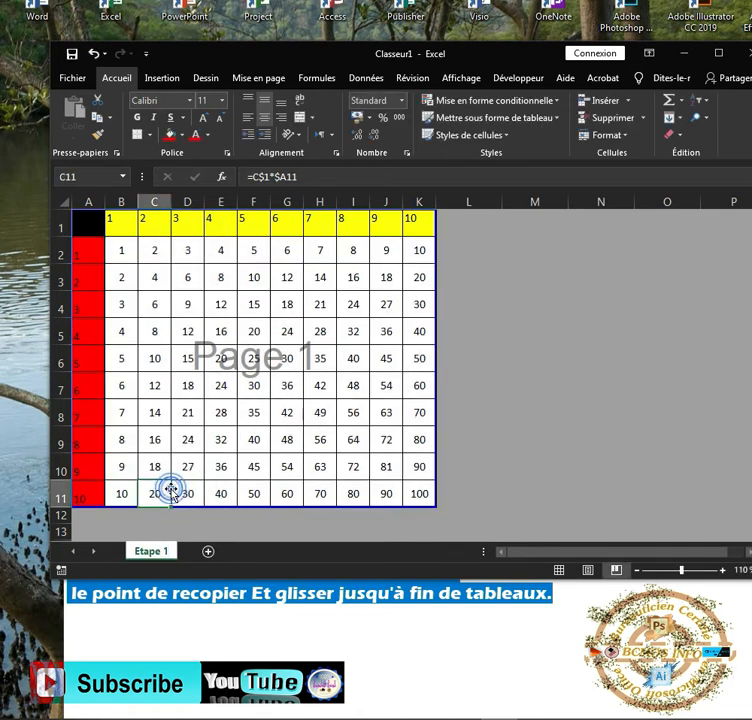
# Step: Give the Etape 1 sheet tab one of the standard colours
pyautogui.rightClick(158, 549)
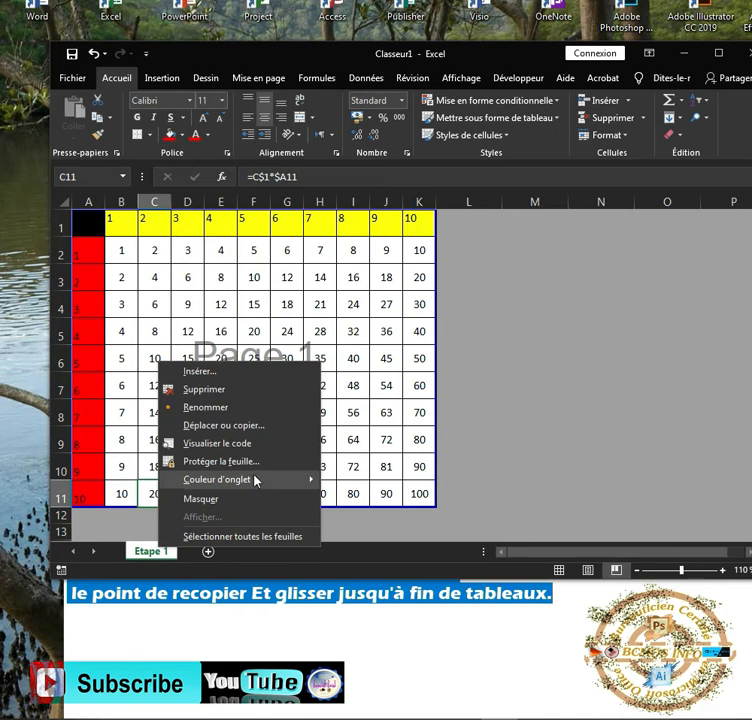
pyautogui.moveTo(295, 486)
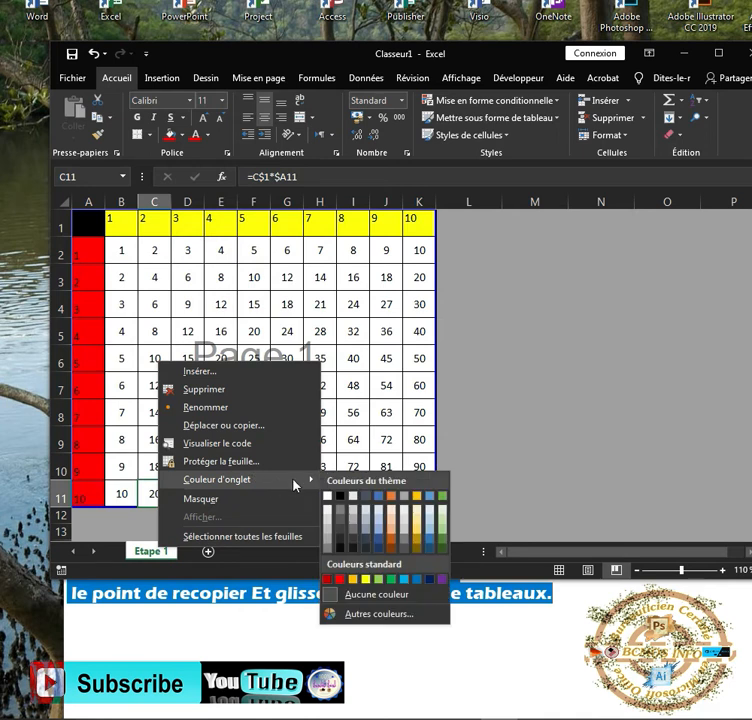
pyautogui.click(436, 582)
pyautogui.click(334, 396)
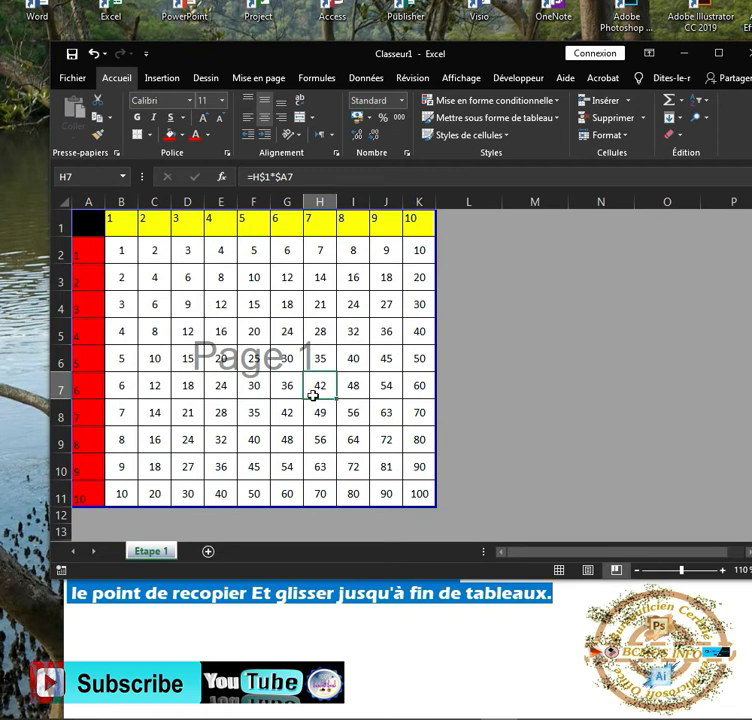
pyautogui.scroll(-2, 270, 416)
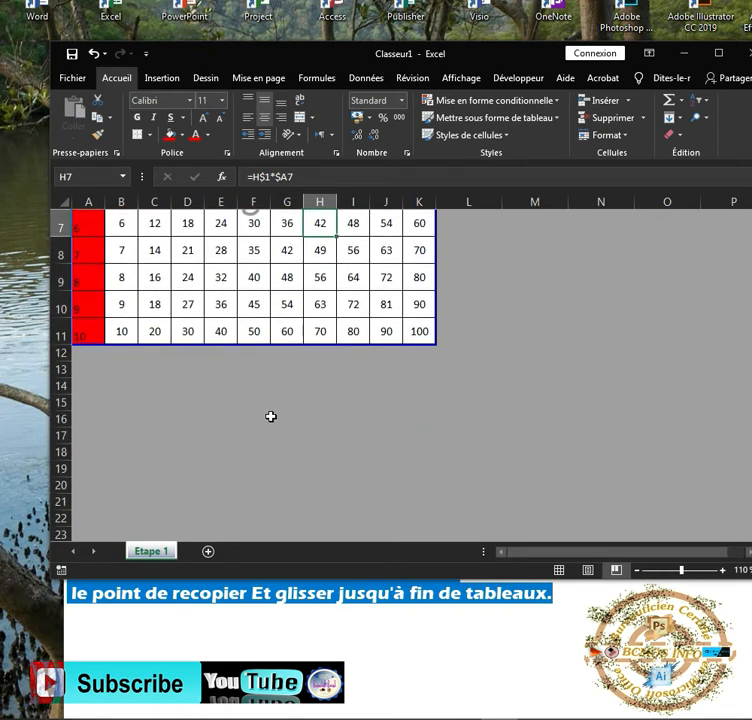
pyautogui.click(90, 355)
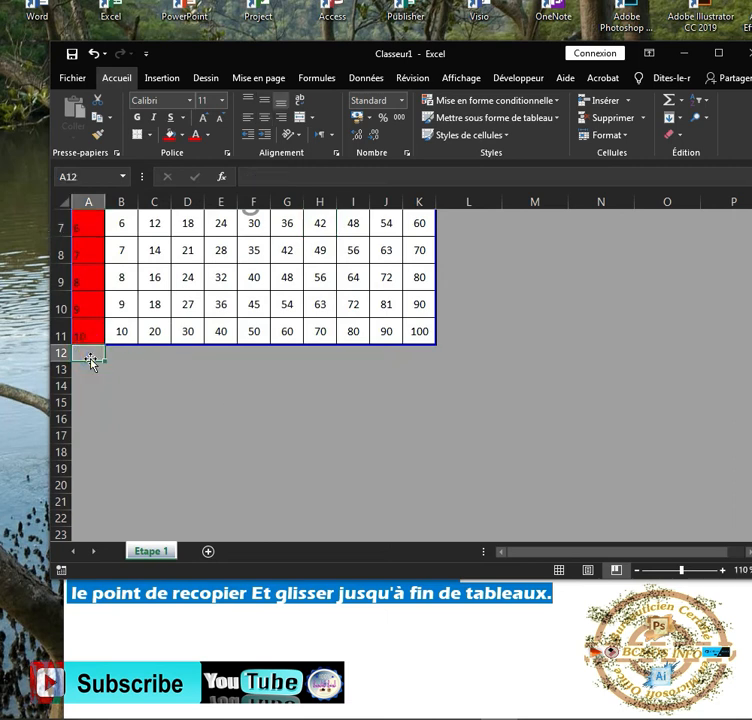
pyautogui.write('11')
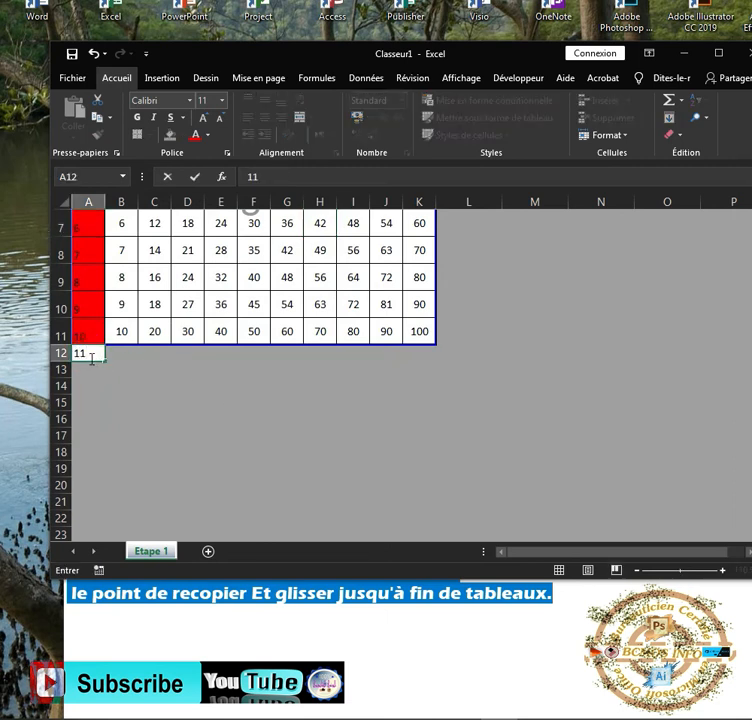
pyautogui.press('BackSpace')
pyautogui.press('BackSpace')
pyautogui.click(130, 365)
pyautogui.click(81, 328)
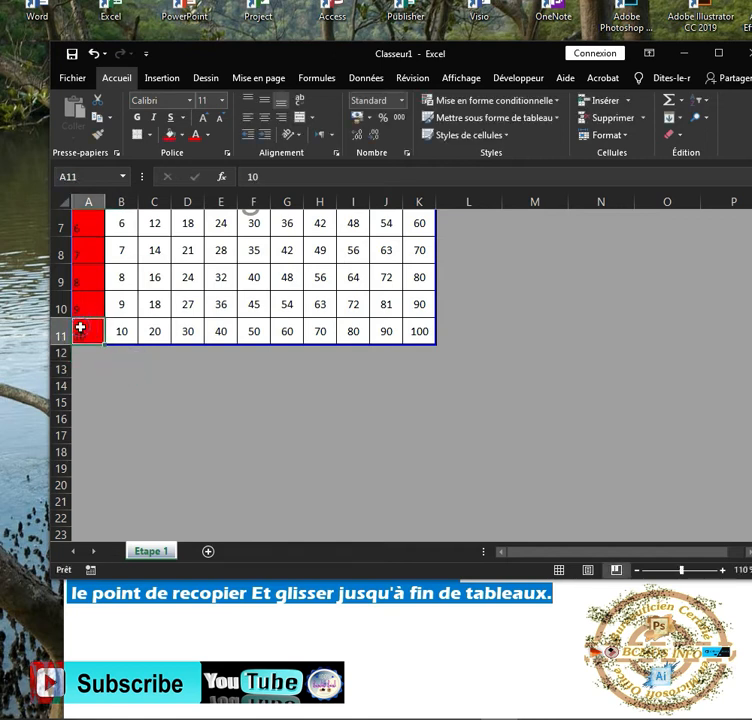
pyautogui.moveTo(103, 343); pyautogui.dragTo(92, 408)
# Step: Extend the red row headers by filling the series from A10:A11 down to 23 in cell A24
pyautogui.scroll(1, 106, 350)
pyautogui.click(91, 382)
pyautogui.scroll(-2, 109, 379)
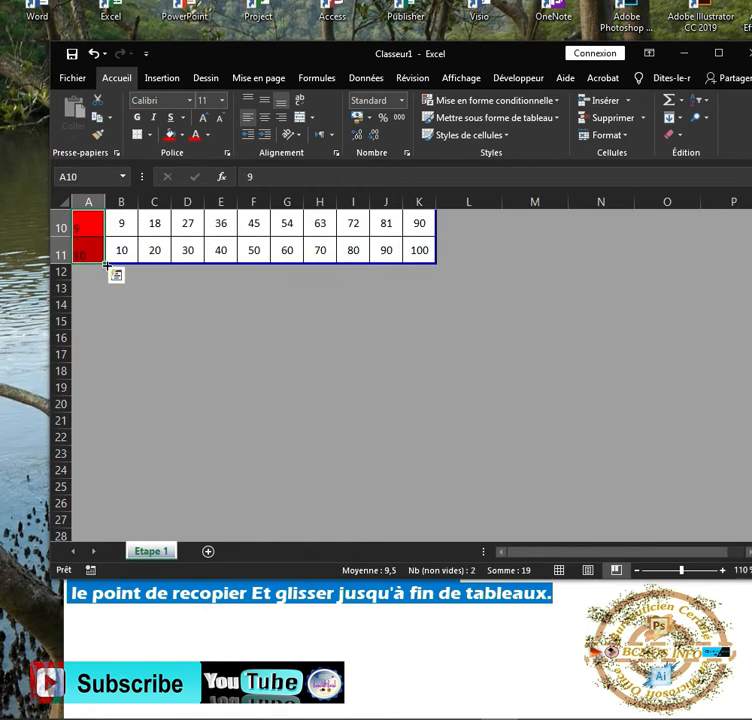
pyautogui.moveTo(106, 264); pyautogui.dragTo(116, 476)
pyautogui.scroll(3, 285, 401)
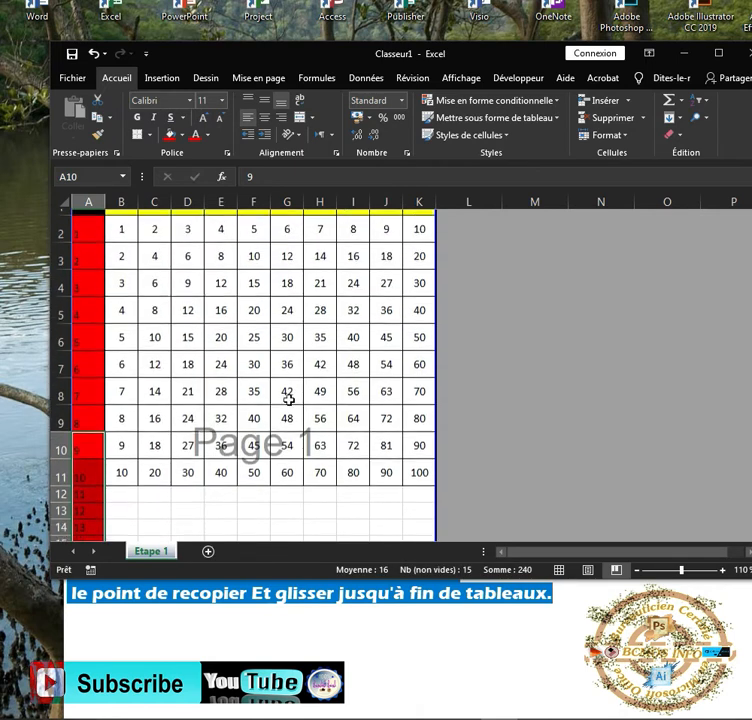
# Step: Fill the yellow column headers from J1:K1 across to 13 in N1, and move the page break to the far edge of column N
pyautogui.moveTo(381, 225); pyautogui.dragTo(599, 230)
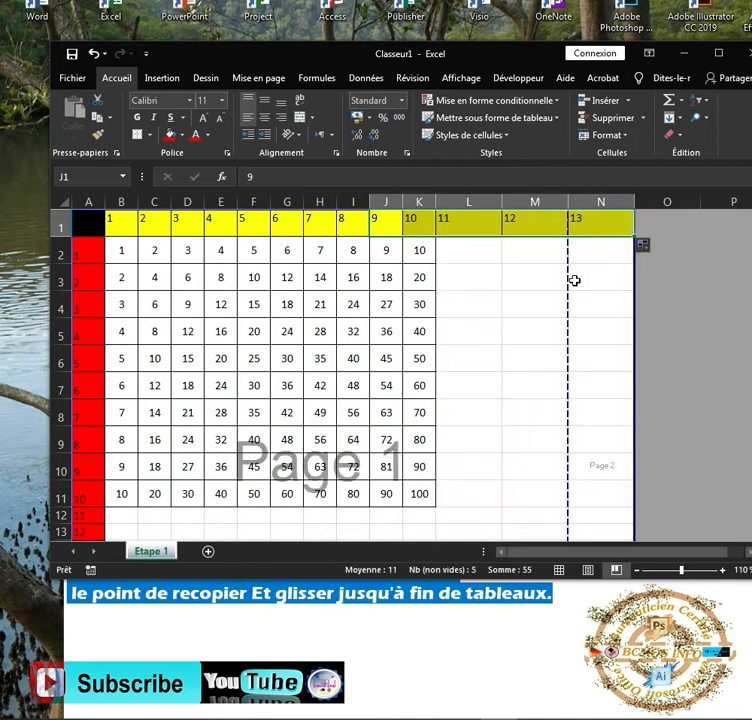
pyautogui.moveTo(569, 283); pyautogui.dragTo(633, 282)
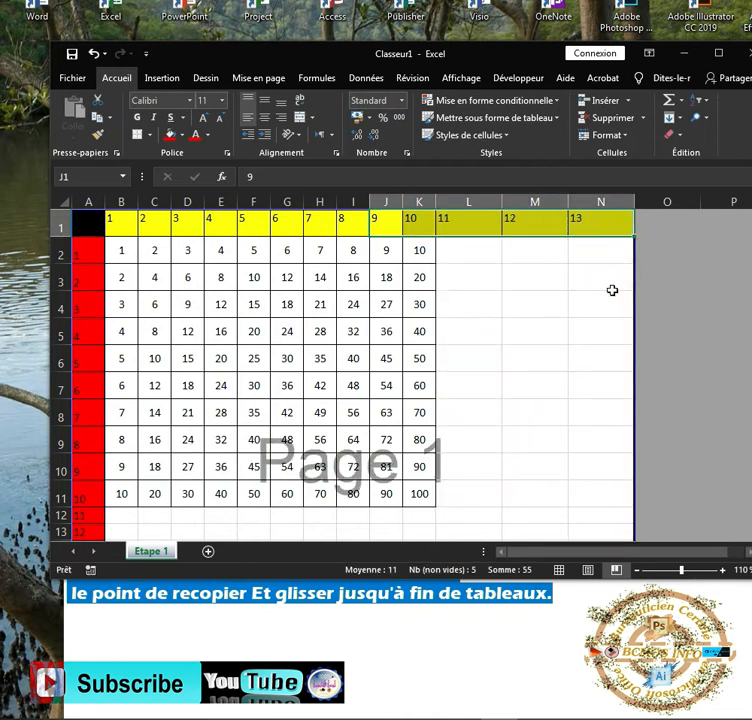
pyautogui.scroll(-1, 611, 290)
pyautogui.scroll(-2, 497, 331)
pyautogui.scroll(3, 482, 341)
# Step: Fill the multiplication formula from K2 across to N2, and copy that row's formulas down through row 11
pyautogui.click(421, 254)
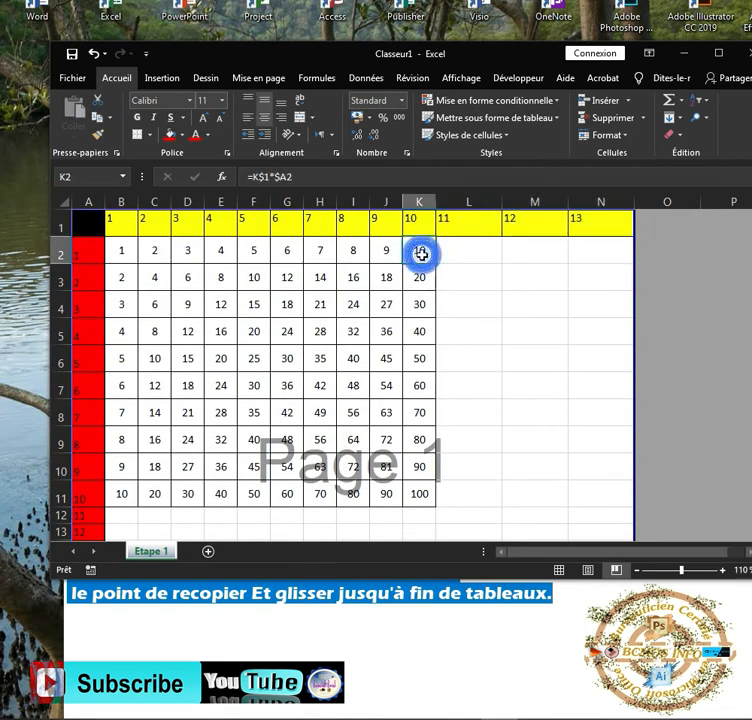
pyautogui.moveTo(434, 263); pyautogui.dragTo(619, 266)
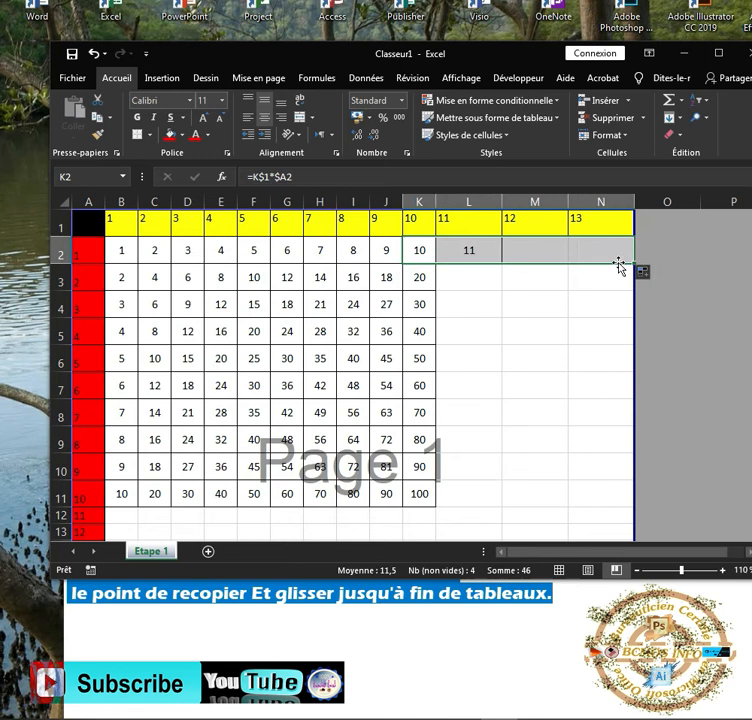
pyautogui.scroll(-2, 623, 279)
pyautogui.scroll(2, 623, 275)
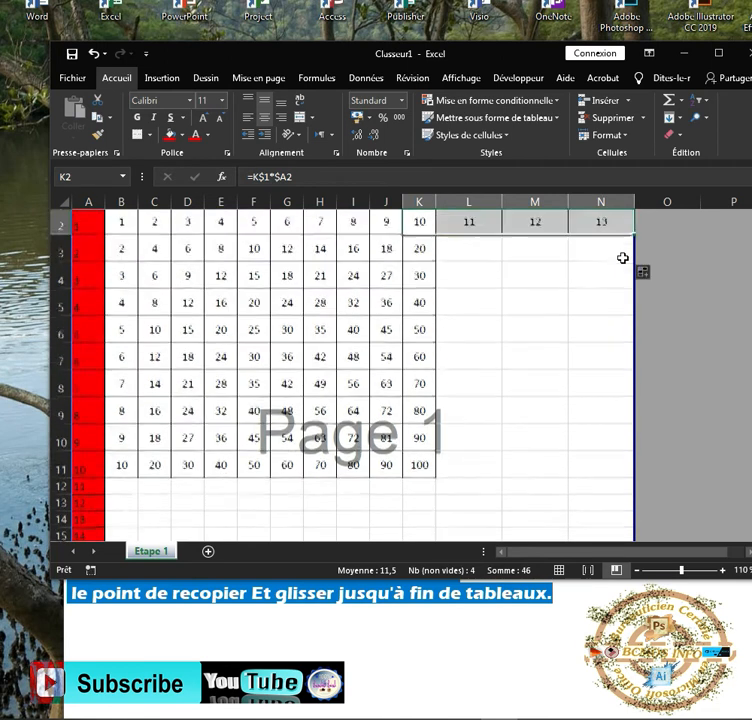
pyautogui.moveTo(632, 264); pyautogui.dragTo(639, 510)
pyautogui.scroll(-3, 578, 376)
pyautogui.scroll(2, 578, 376)
pyautogui.scroll(1, 578, 376)
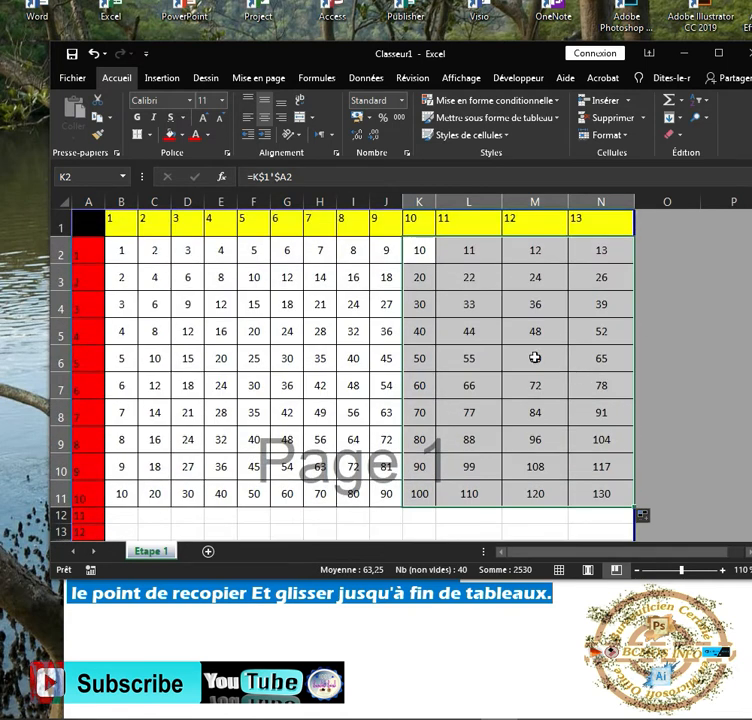
# Step: Fill the formula from B11 down to B24, and copy that column's formulas across to column N
pyautogui.scroll(-4, 535, 358)
pyautogui.scroll(2, 534, 354)
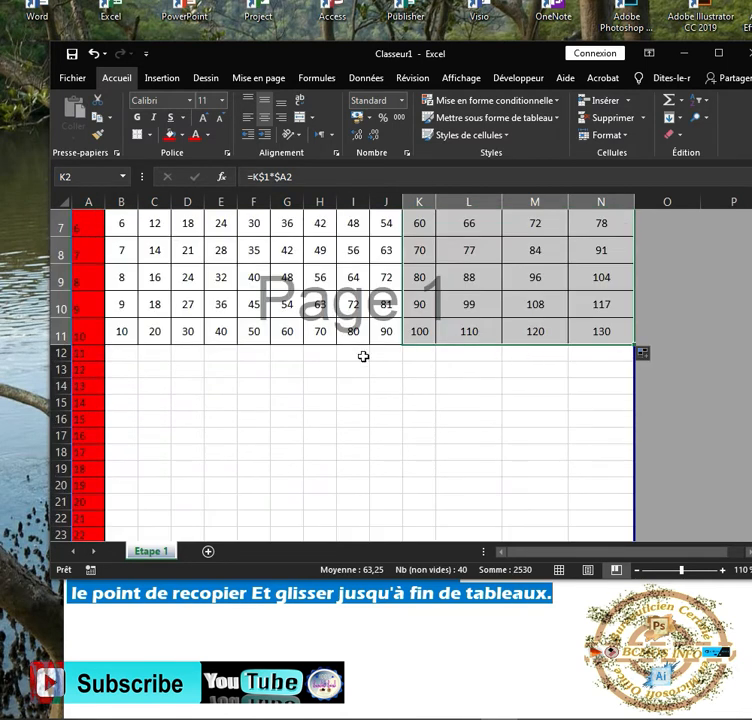
pyautogui.scroll(-1, 363, 356)
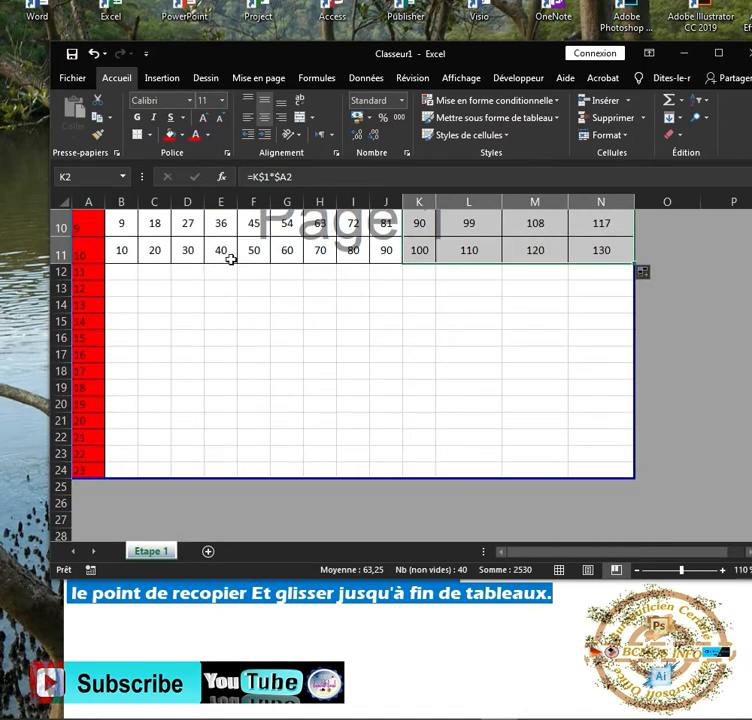
pyautogui.click(123, 255)
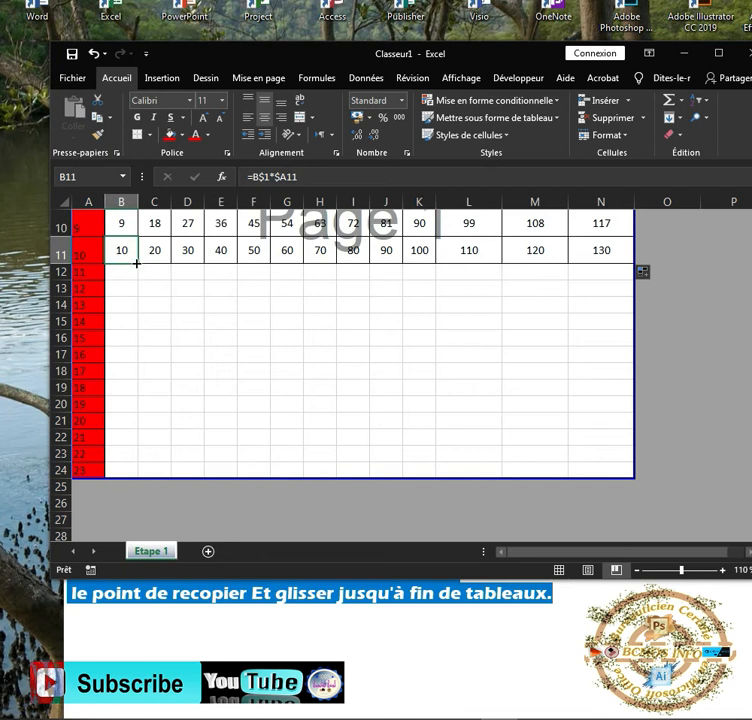
pyautogui.moveTo(137, 263); pyautogui.dragTo(144, 481)
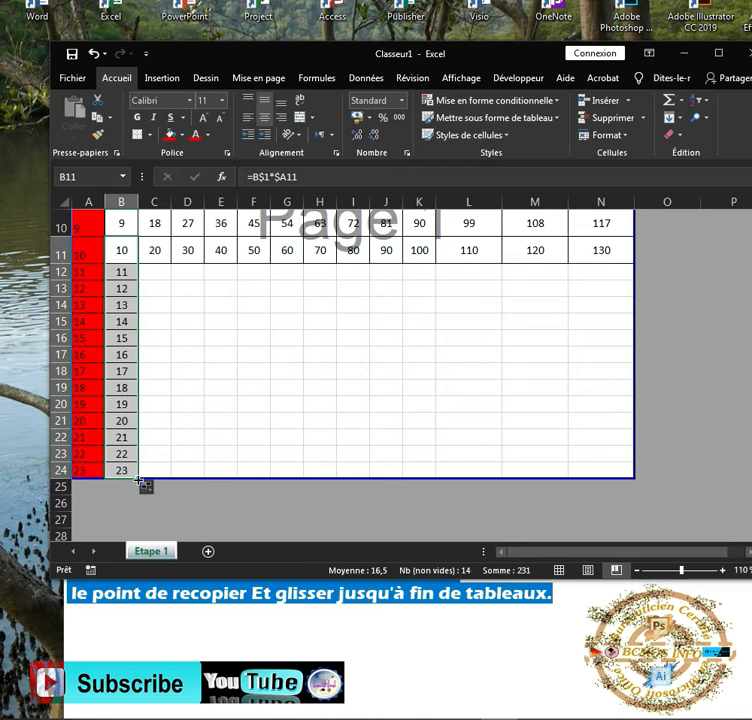
pyautogui.scroll(3, 139, 481)
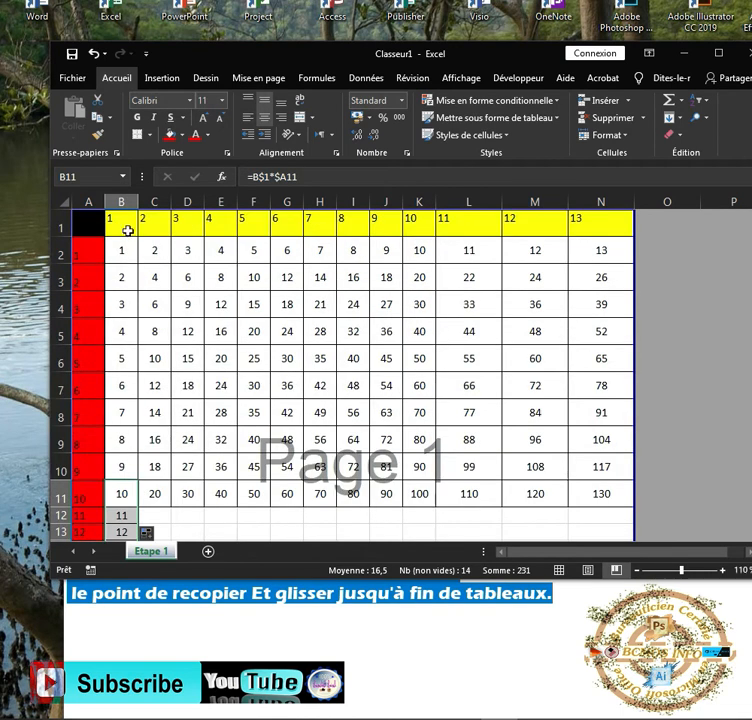
pyautogui.scroll(-3, 121, 445)
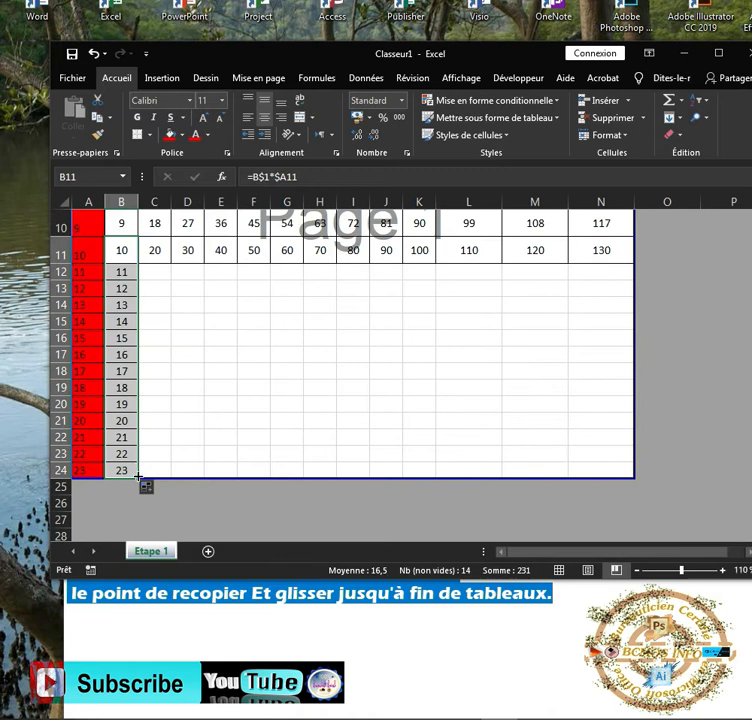
pyautogui.moveTo(139, 474)
pyautogui.mouseDown()
pyautogui.moveTo(630, 468)
pyautogui.moveTo(590, 463)
pyautogui.mouseUp()
pyautogui.scroll(2, 520, 457)
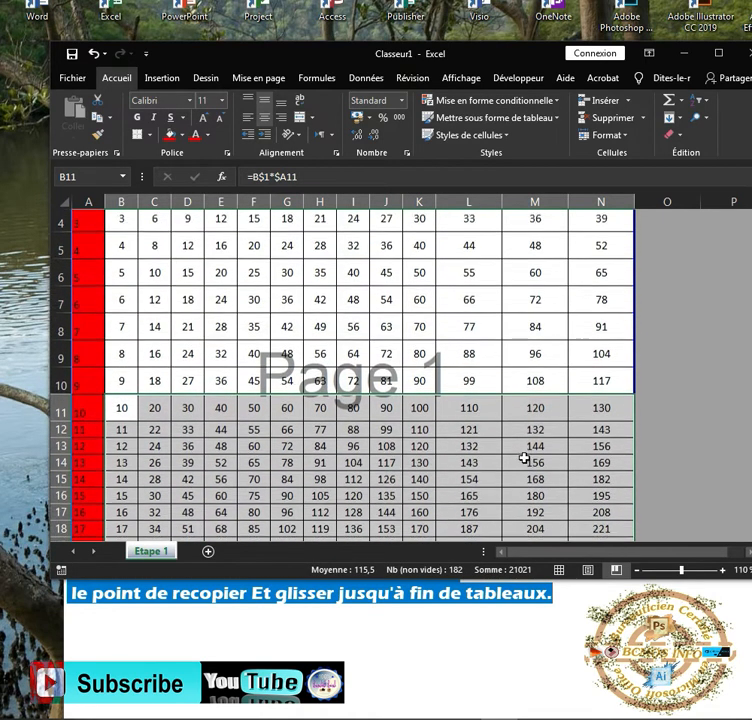
# Step: Review the extended multiplication table, checking the formulas in L13 and J15 against the row and column headers
pyautogui.click(459, 457)
pyautogui.scroll(1, 459, 457)
pyautogui.scroll(-3, 459, 457)
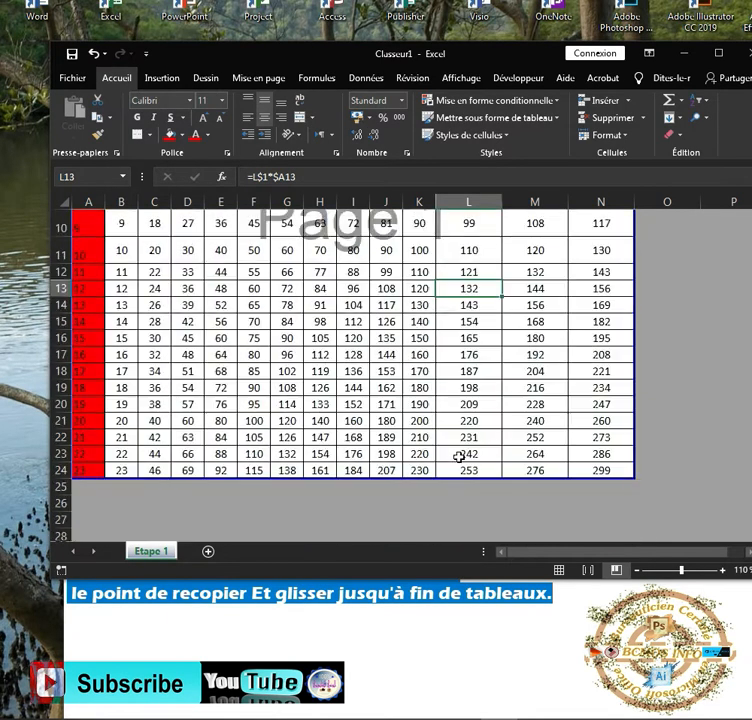
pyautogui.scroll(2, 459, 457)
pyautogui.scroll(-2, 455, 460)
pyautogui.scroll(1, 449, 467)
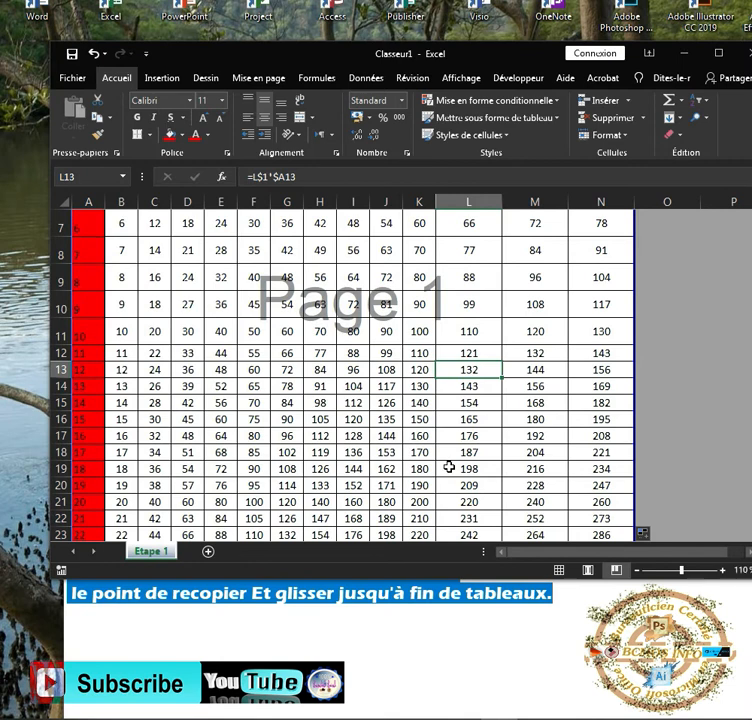
pyautogui.scroll(-1, 450, 468)
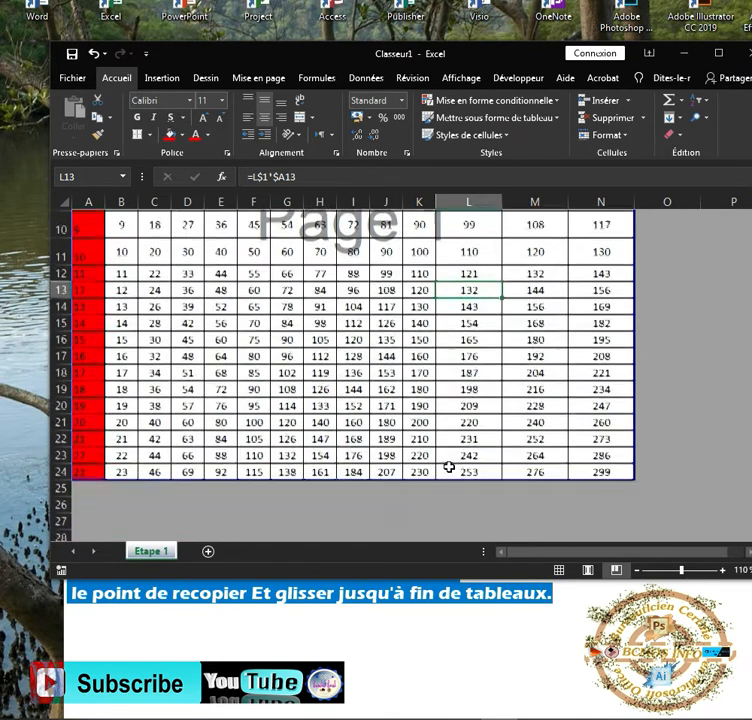
pyautogui.scroll(1, 450, 468)
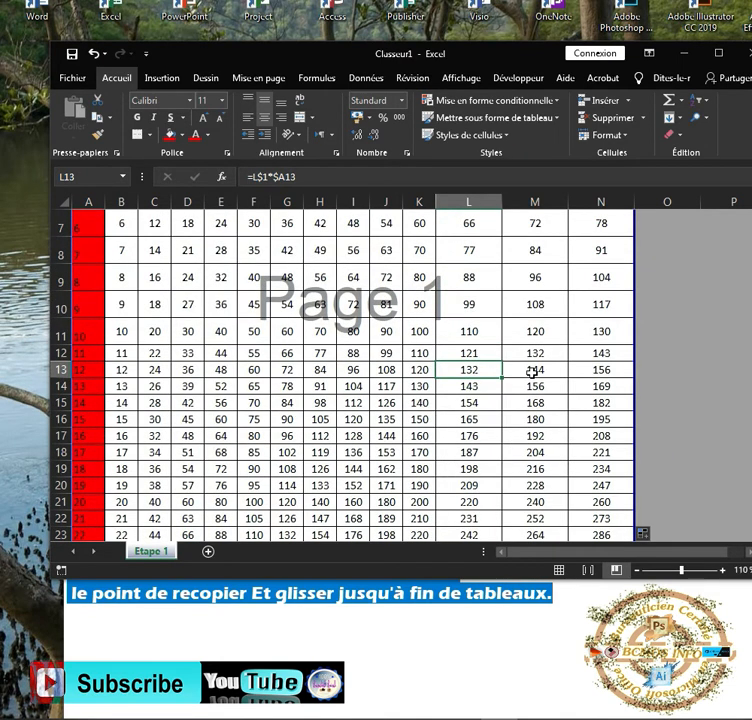
pyautogui.click(383, 403)
pyautogui.scroll(1, 386, 408)
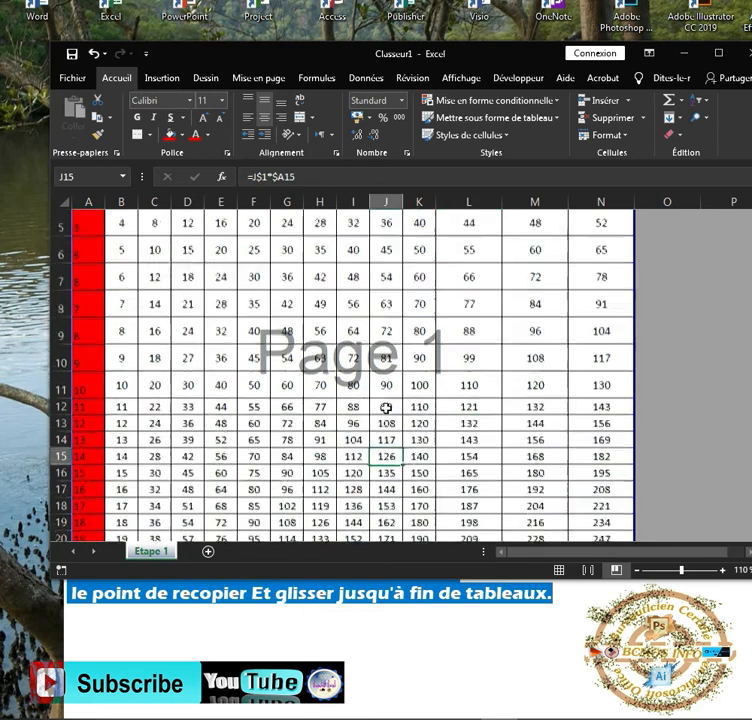
pyautogui.scroll(2, 386, 408)
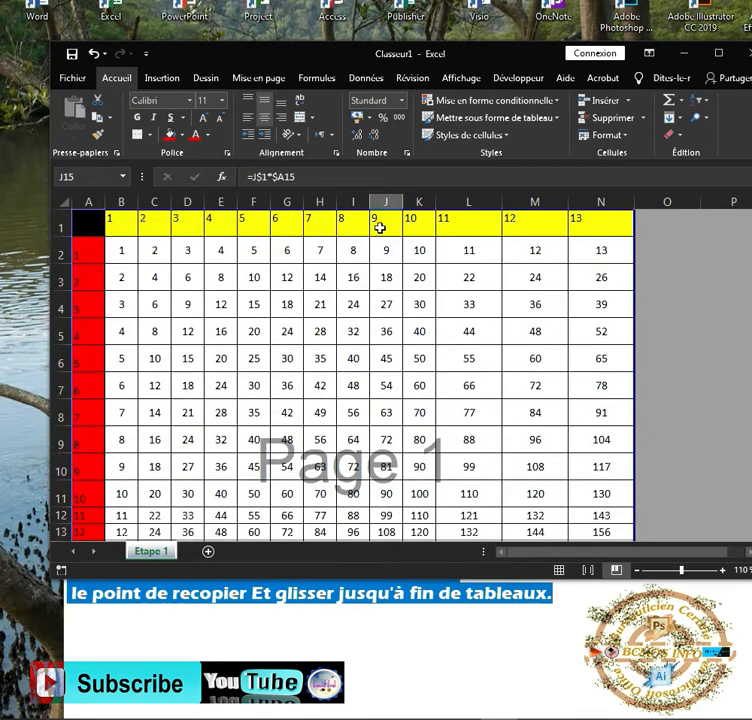
pyautogui.scroll(-2, 386, 400)
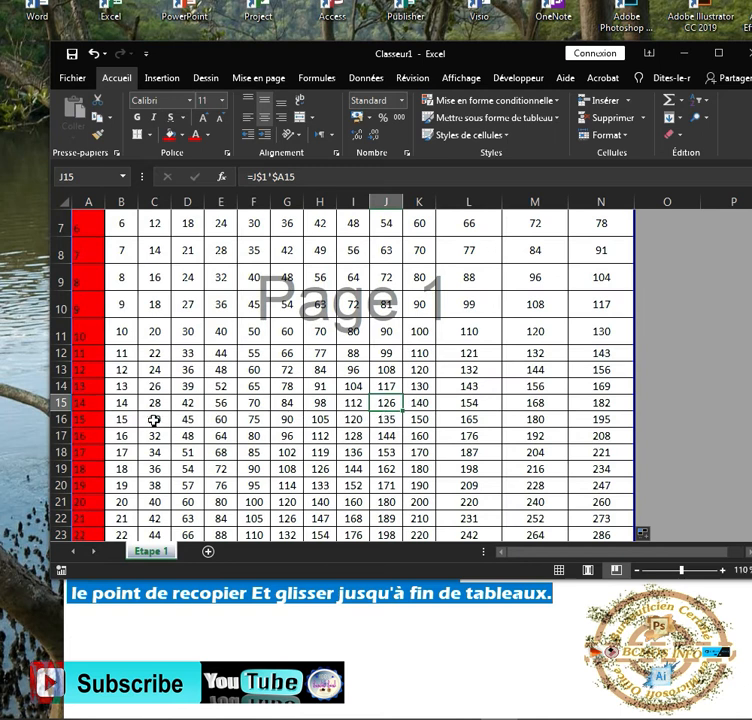
pyautogui.scroll(-1, 364, 416)
pyautogui.scroll(3, 374, 412)
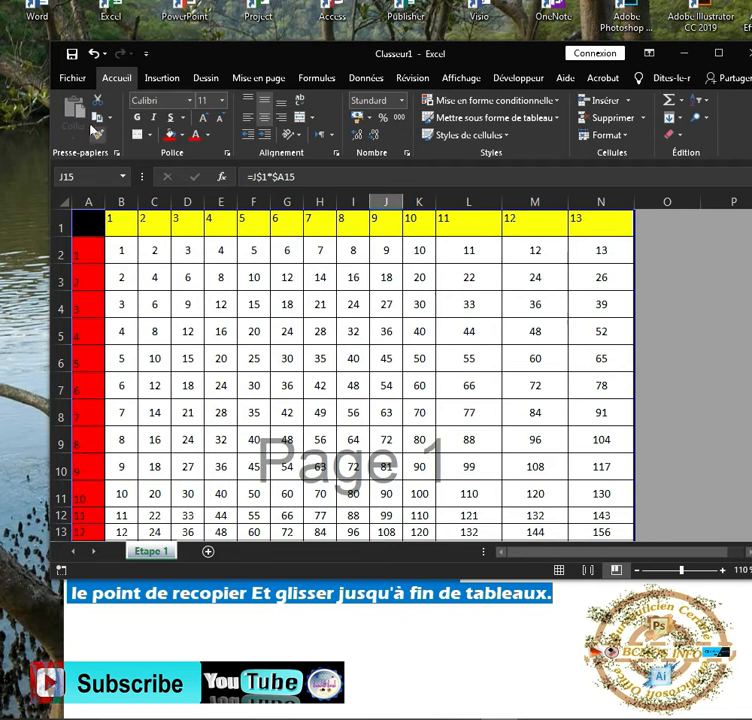
# Step: Undo the table extension on Etape 1 back to the original 10 by 10 multiplication table in A1:K11
pyautogui.click(93, 55)
pyautogui.click(93, 55)
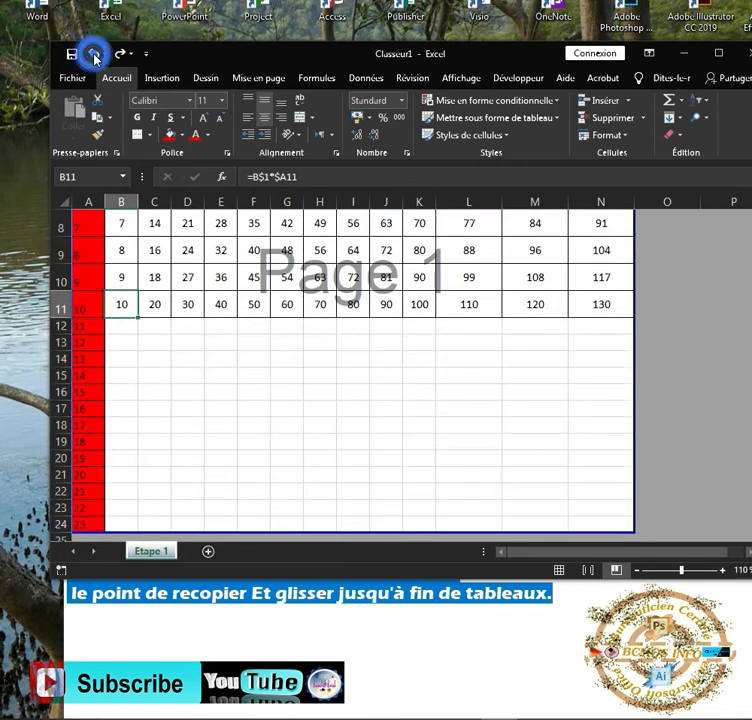
pyautogui.click(93, 55)
pyautogui.click(93, 55)
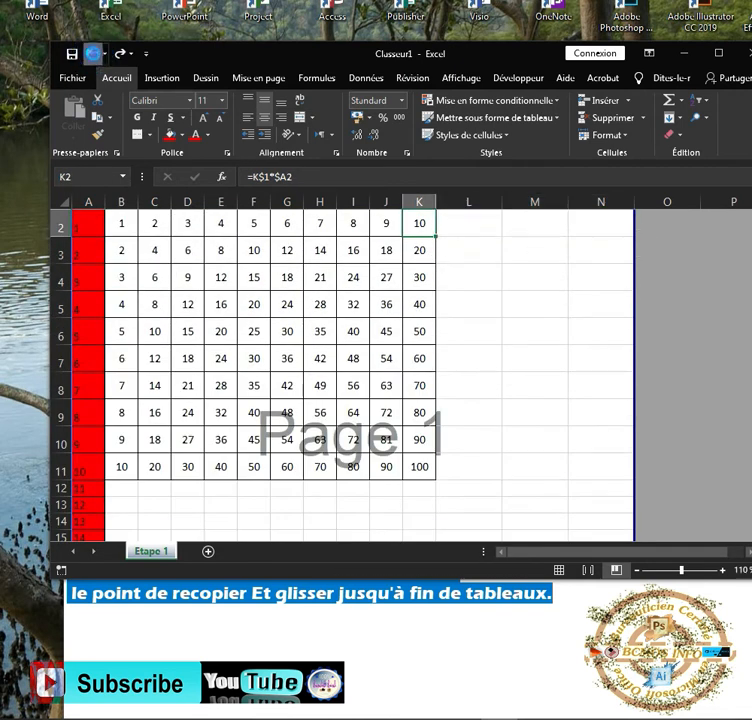
pyautogui.click(93, 55)
pyautogui.click(93, 55)
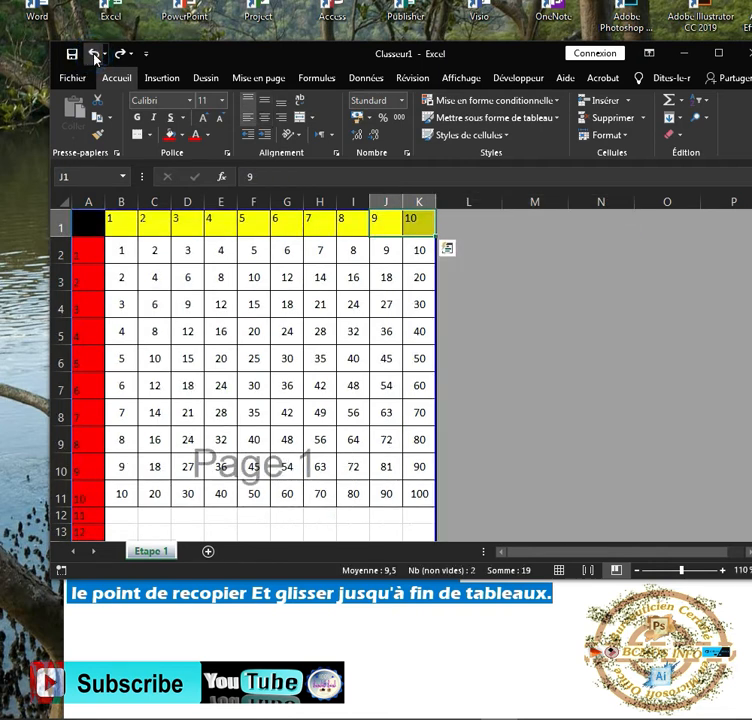
pyautogui.click(93, 55)
pyautogui.click(328, 394)
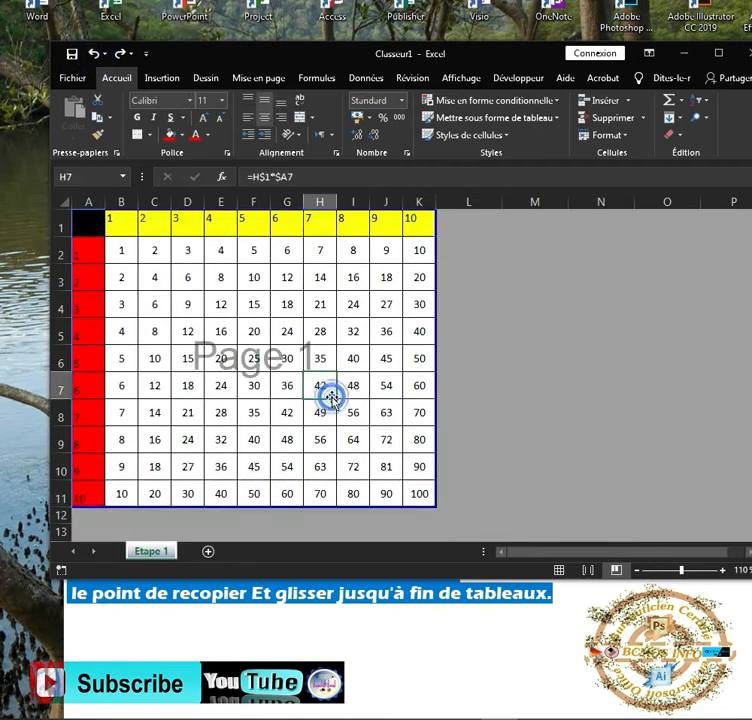
pyautogui.scroll(-4, 355, 370)
pyautogui.scroll(4, 355, 369)
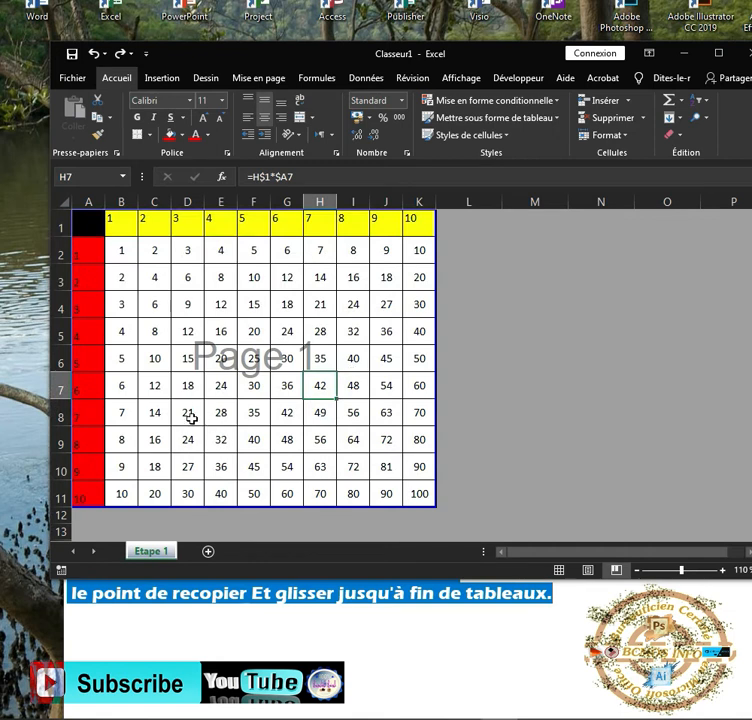
# Step: Add a new worksheet after Etape 1 and rename it Etape 2
pyautogui.click(208, 551)
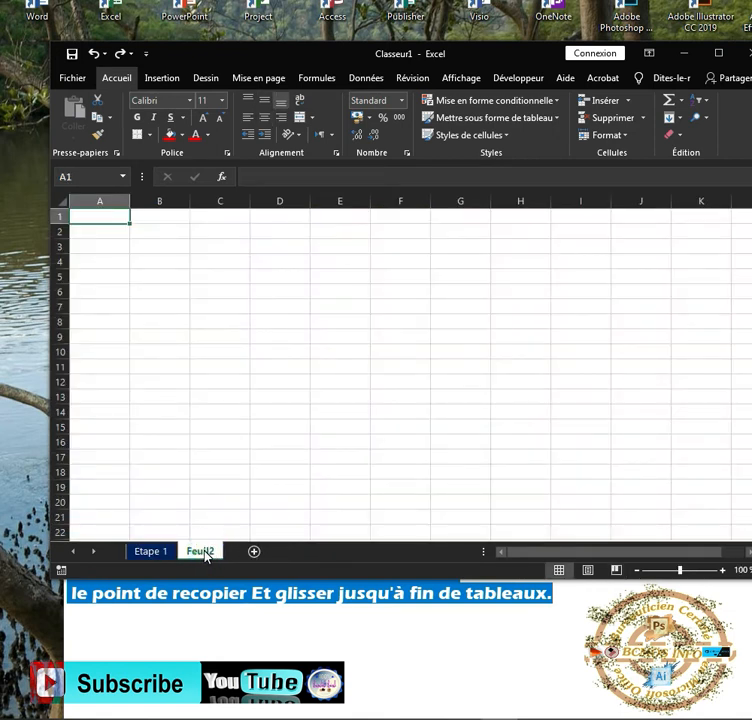
pyautogui.rightClick(205, 555)
pyautogui.click(252, 411)
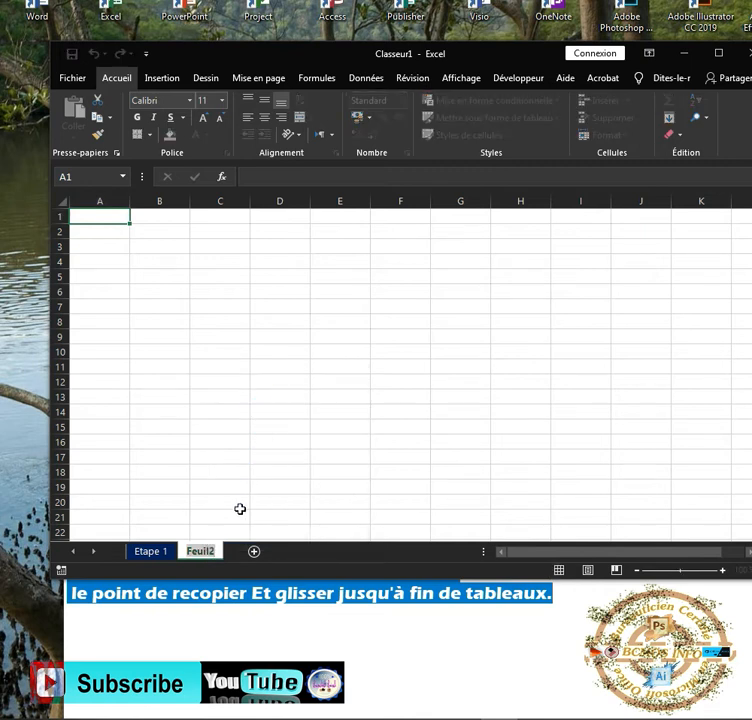
pyautogui.write('Etape')
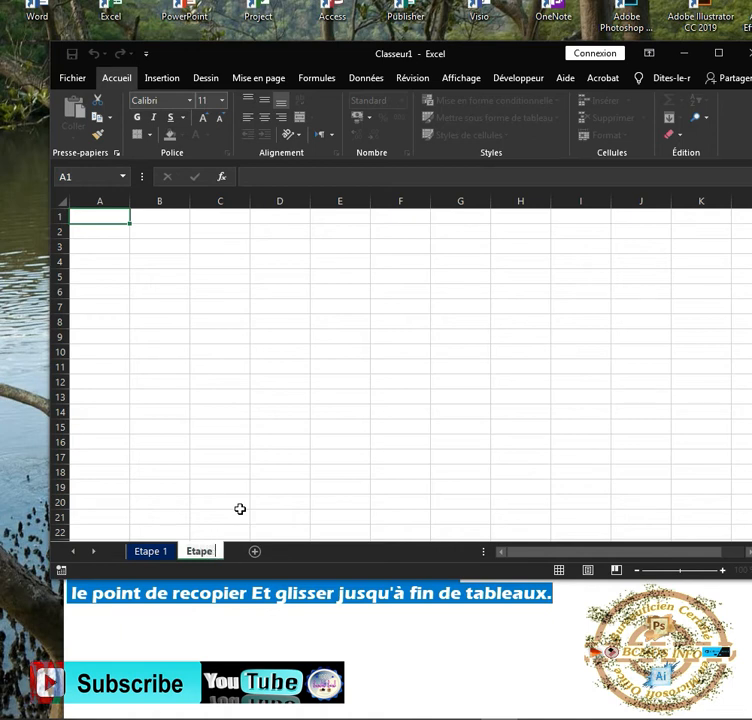
pyautogui.write(' é')
pyautogui.press('BackSpace')
pyautogui.write('2')
pyautogui.click(240, 509)
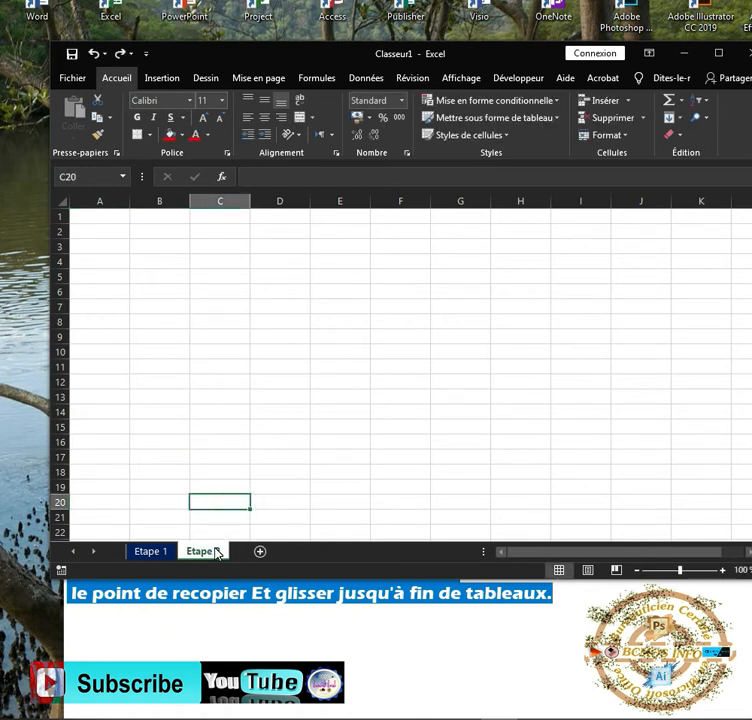
# Step: Set the tab colour of the Etape 2 sheet to the darkest theme green
pyautogui.rightClick(217, 553)
pyautogui.moveTo(330, 481)
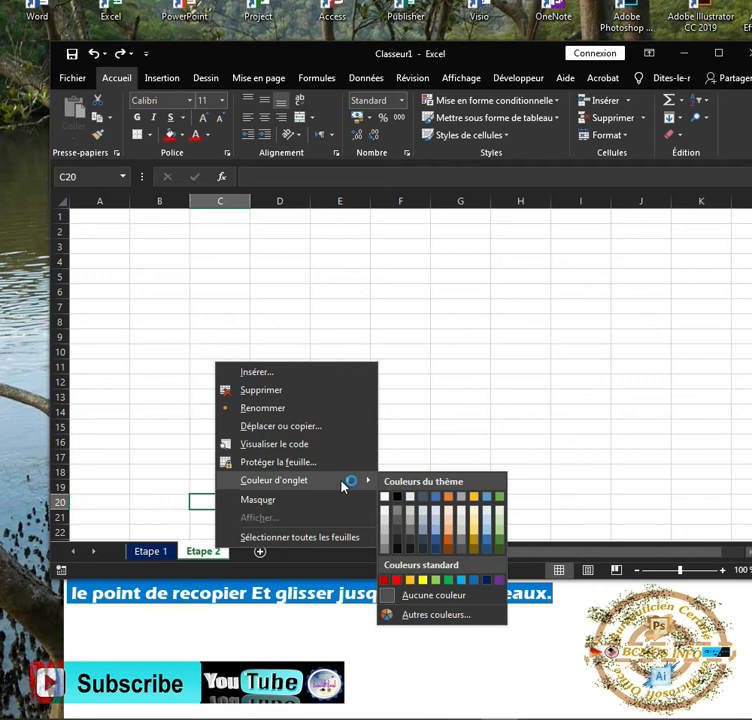
pyautogui.click(500, 549)
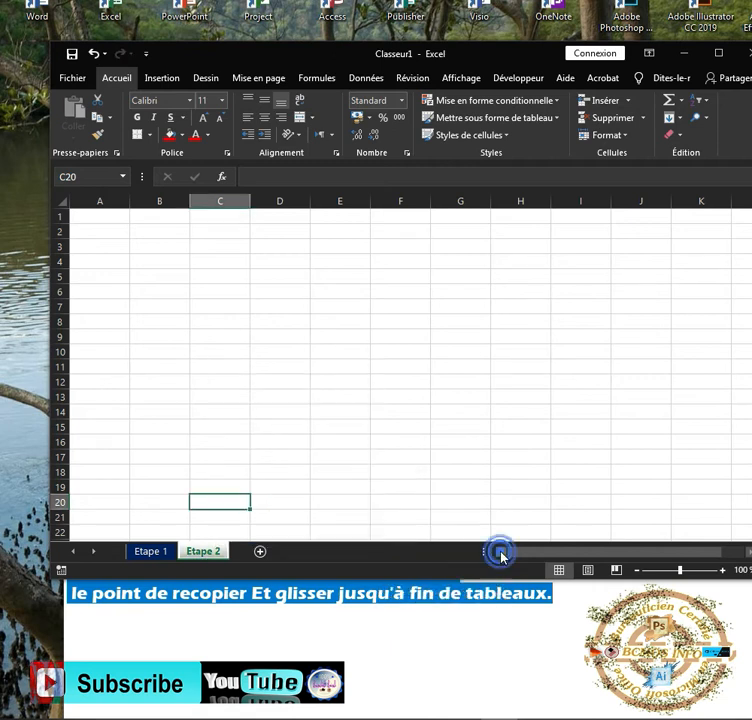
# Step: Switch to the b2 notes in Bloc-notes and read instructions 1 and 2 under the Deuxième étape heading
pyautogui.click(398, 620)
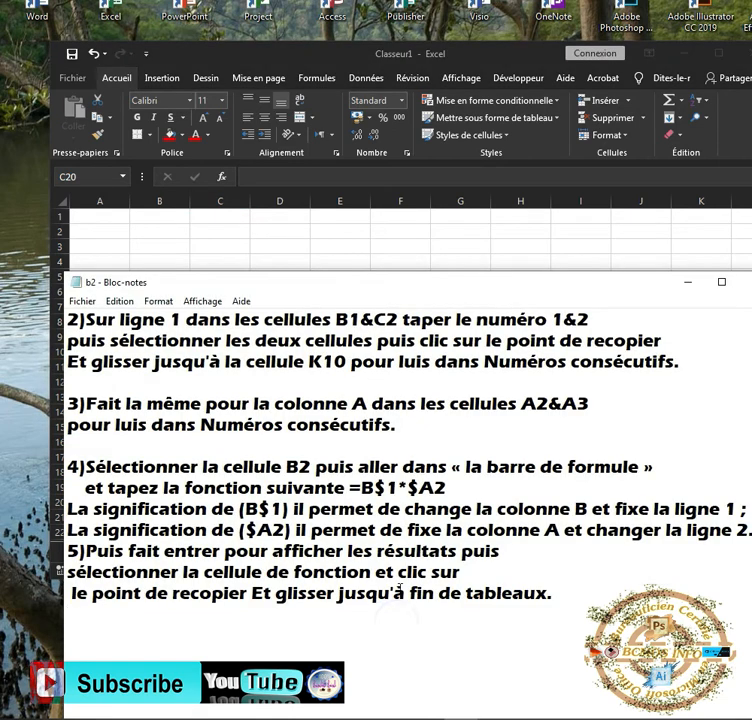
pyautogui.scroll(-6, 399, 586)
pyautogui.scroll(-7, 390, 544)
pyautogui.scroll(2, 338, 381)
pyautogui.scroll(2, 246, 396)
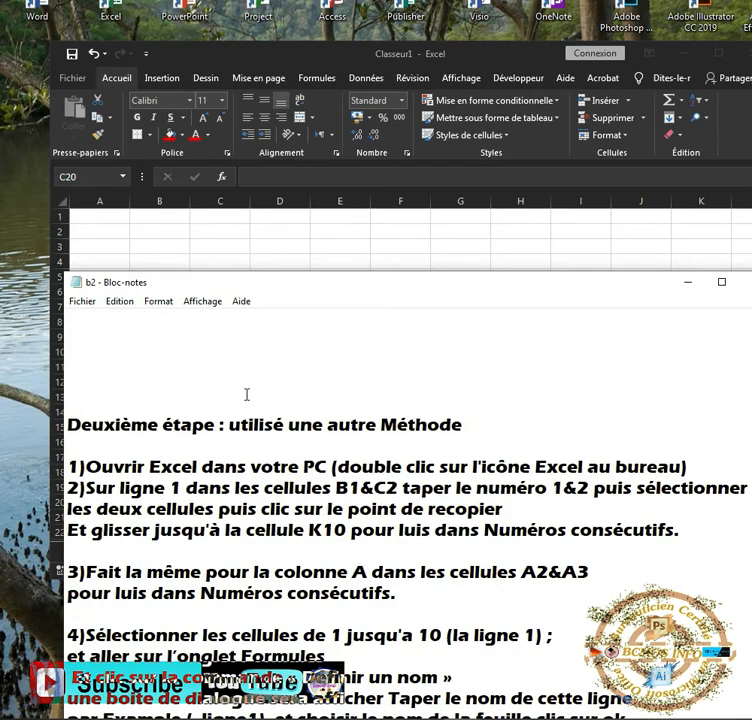
pyautogui.scroll(-2, 246, 396)
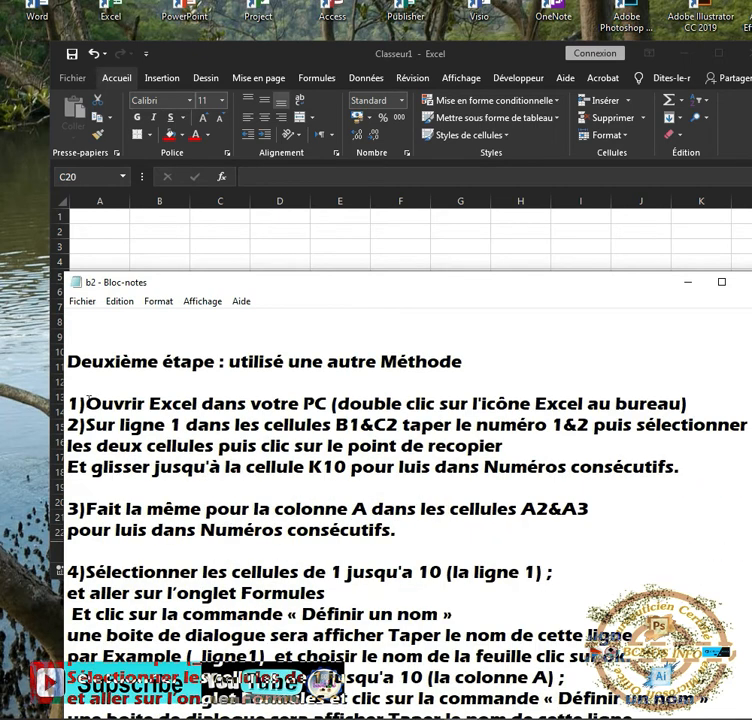
pyautogui.moveTo(71, 398); pyautogui.dragTo(690, 405)
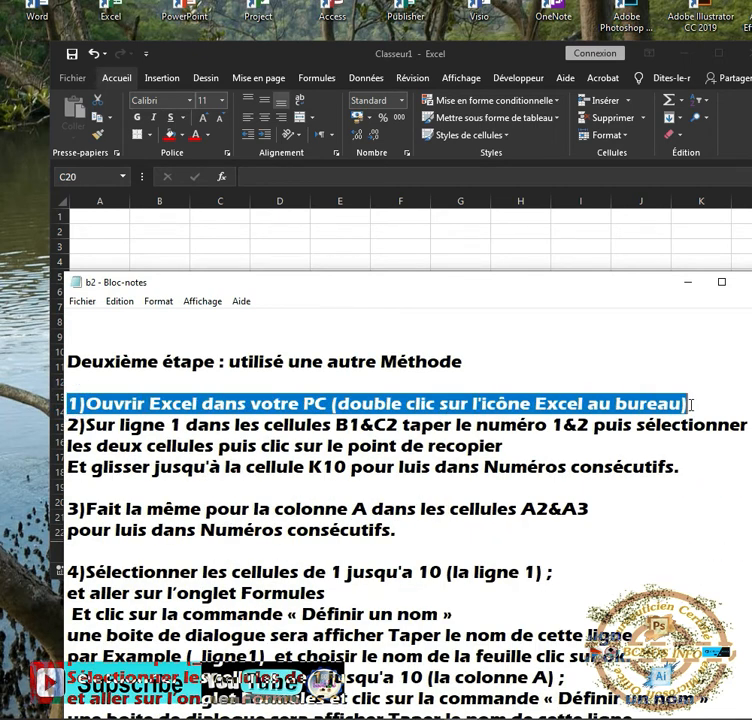
pyautogui.scroll(-1, 178, 450)
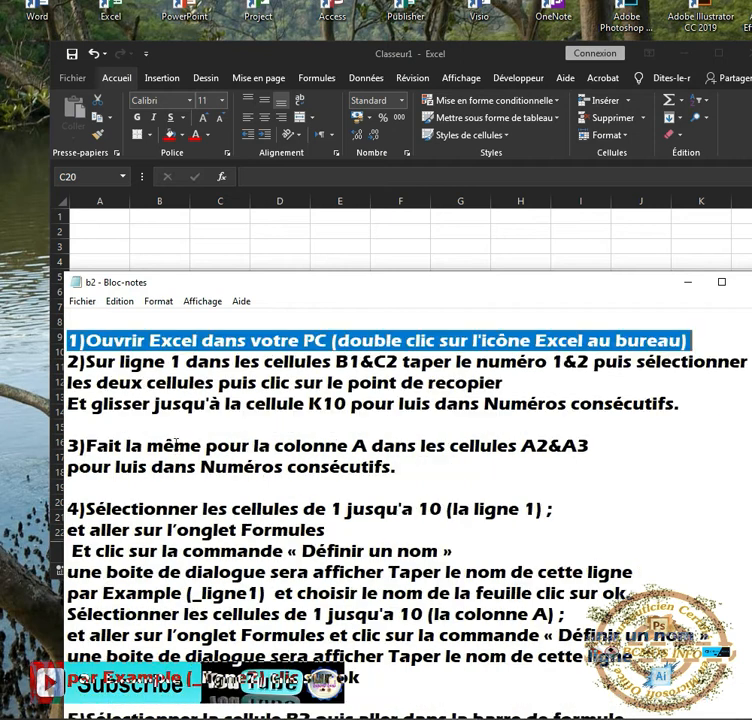
pyautogui.moveTo(67, 361); pyautogui.dragTo(680, 408)
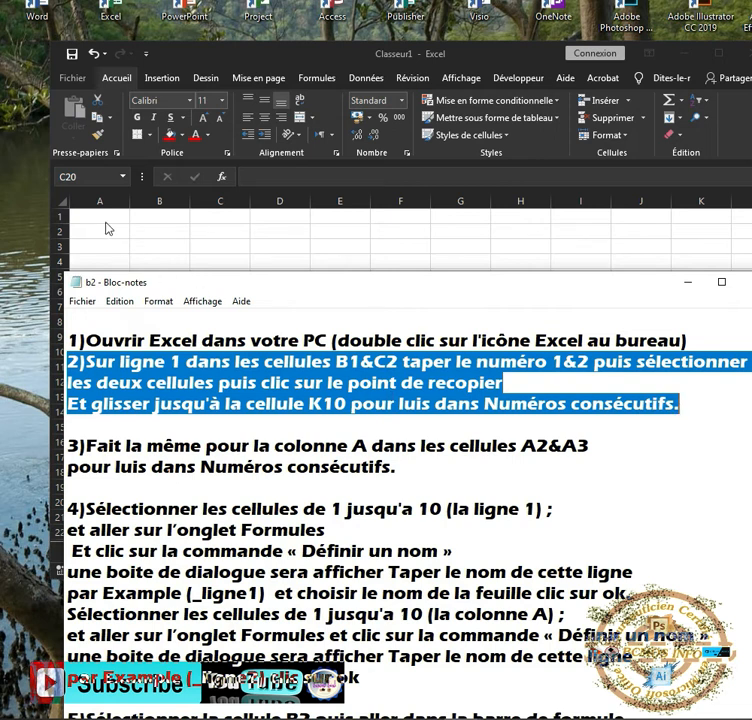
# Step: Switch back to Excel, enter 1 in B1 and 2 in C1, and fill the series across to 10 in K1
pyautogui.click(150, 218)
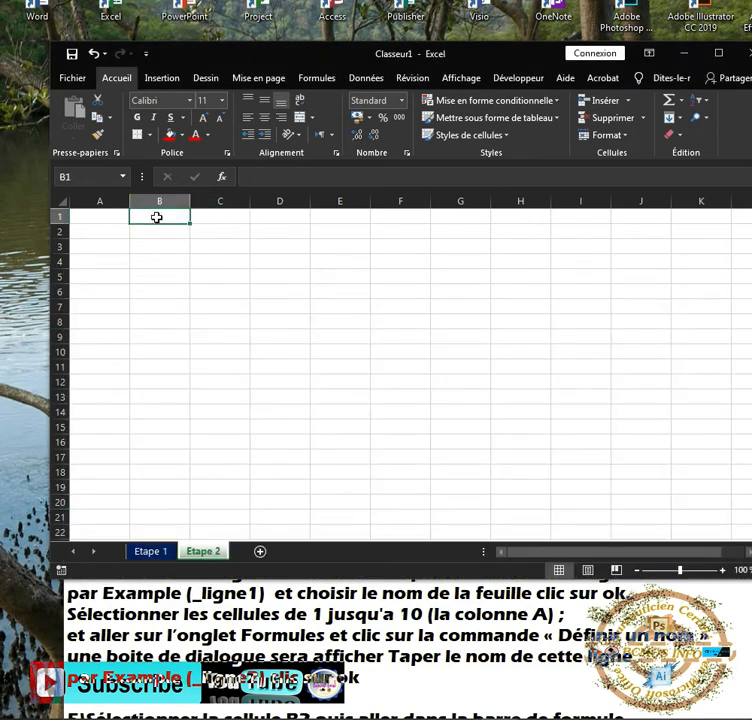
pyautogui.write('1')
pyautogui.click(213, 224)
pyautogui.click(220, 218)
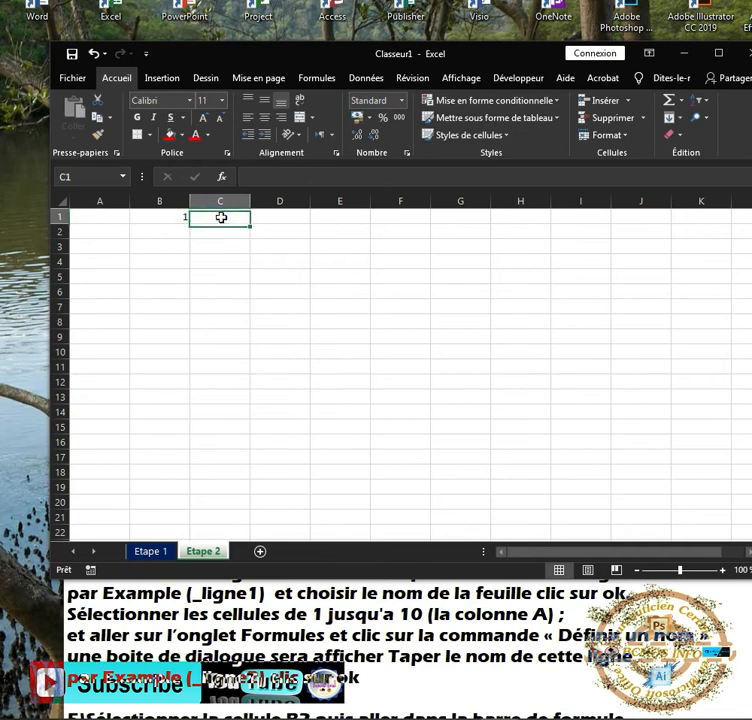
pyautogui.write('2')
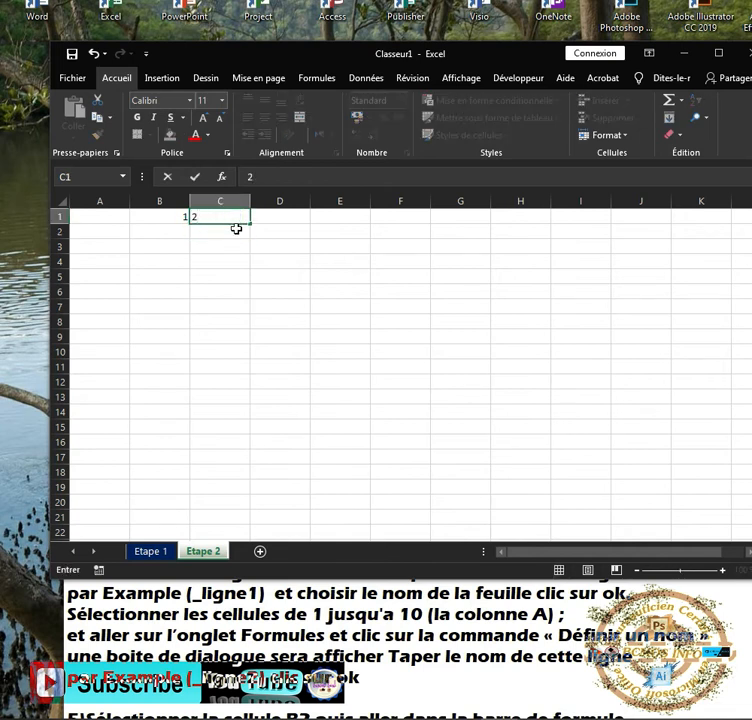
pyautogui.click(236, 229)
pyautogui.moveTo(178, 219); pyautogui.dragTo(700, 225)
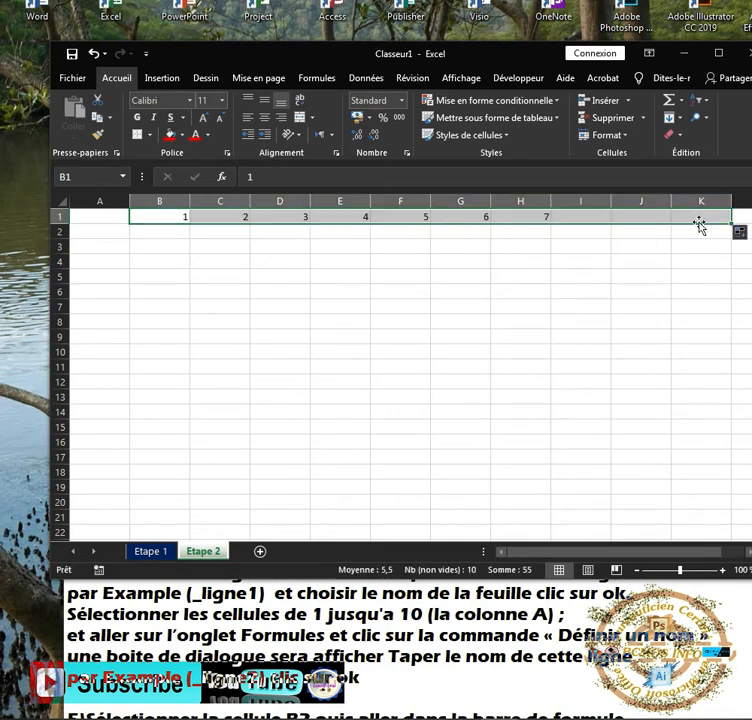
# Step: Enter 1 in A2 and 2 in A3, and fill the series down to 10 in A11
pyautogui.click(105, 231)
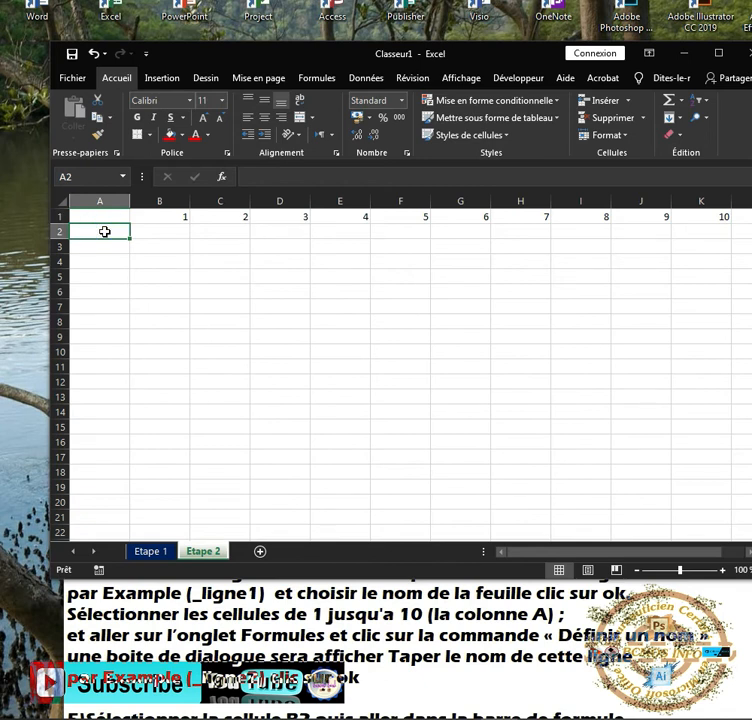
pyautogui.write('1')
pyautogui.click(104, 245)
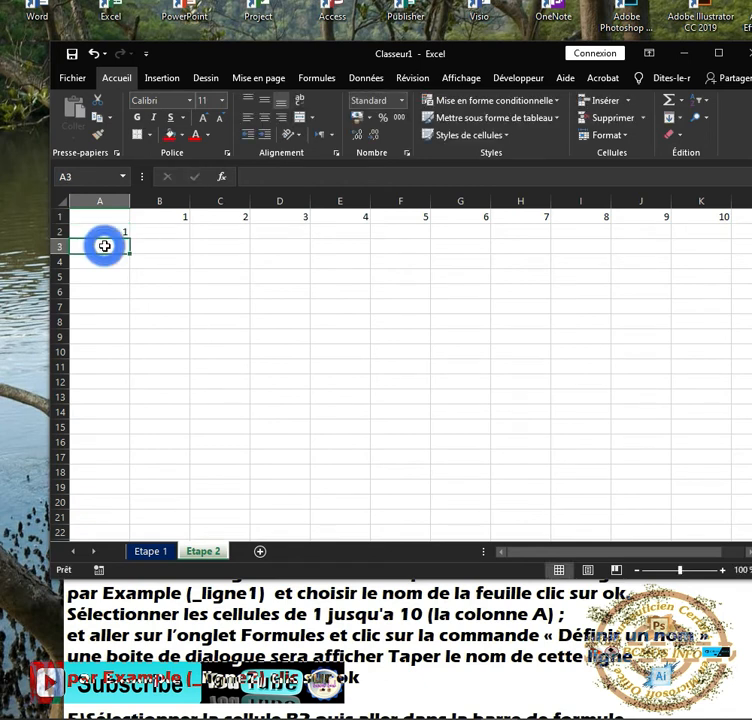
pyautogui.write('2')
pyautogui.moveTo(113, 234); pyautogui.dragTo(130, 377)
# Step: Set the row height of A1:K11 to 25 and its column width to 5
pyautogui.moveTo(105, 216); pyautogui.dragTo(705, 363)
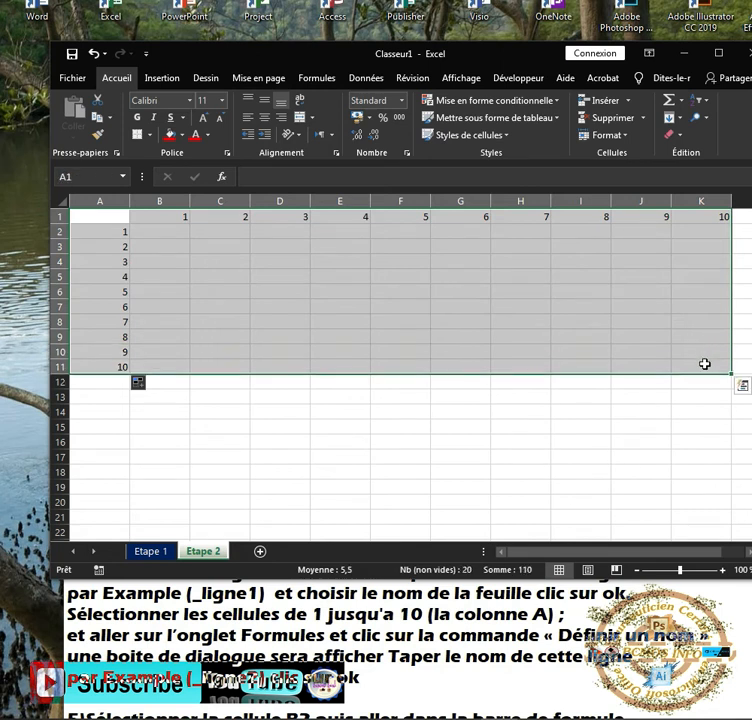
pyautogui.click(600, 144)
pyautogui.click(609, 172)
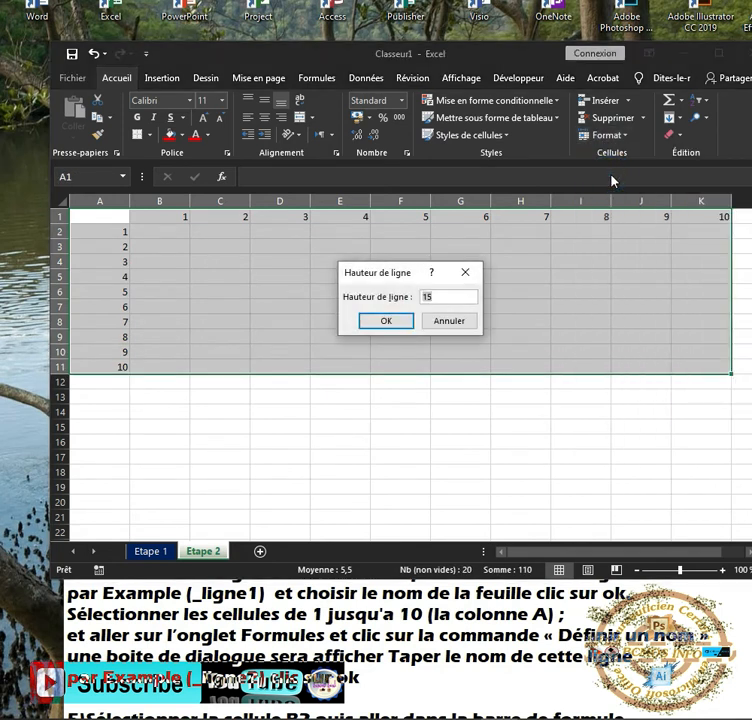
pyautogui.write('25')
pyautogui.press('Return')
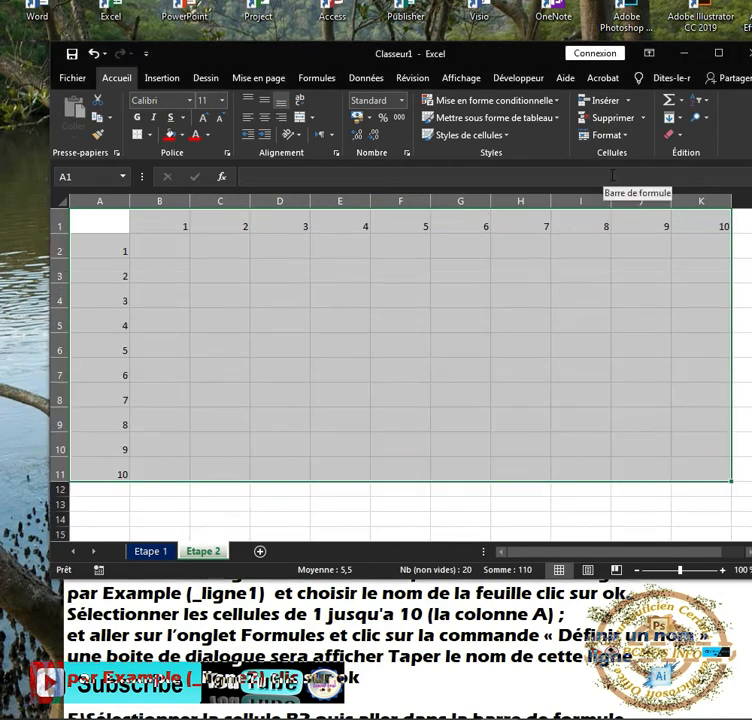
pyautogui.click(621, 137)
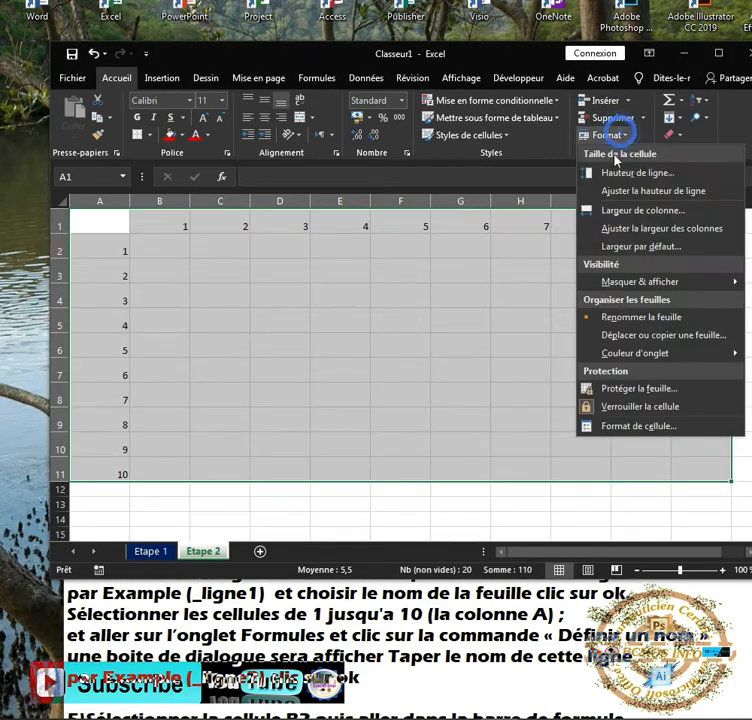
pyautogui.click(621, 211)
pyautogui.write('5')
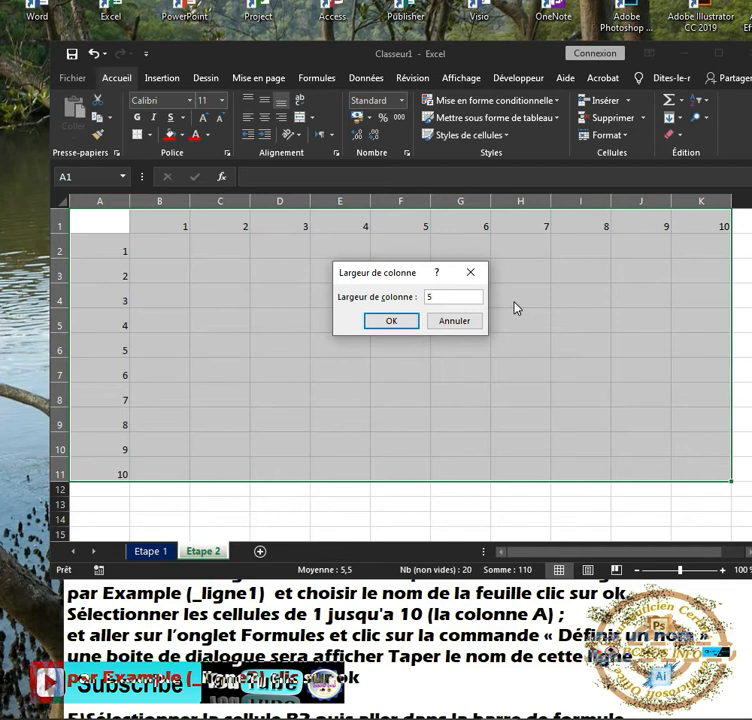
pyautogui.press('Return')
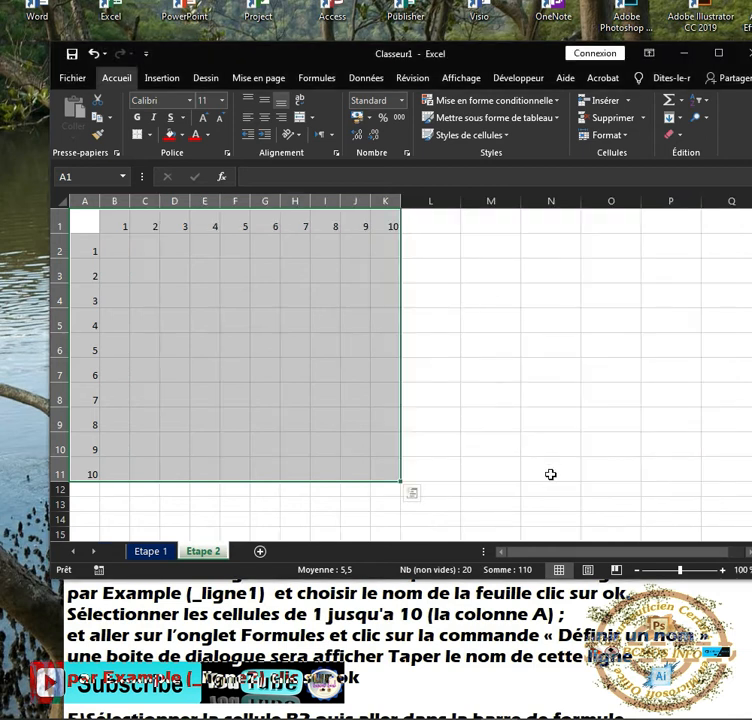
# Step: Show the Etape 2 sheet in page break preview at 100% zoom
pyautogui.click(615, 570)
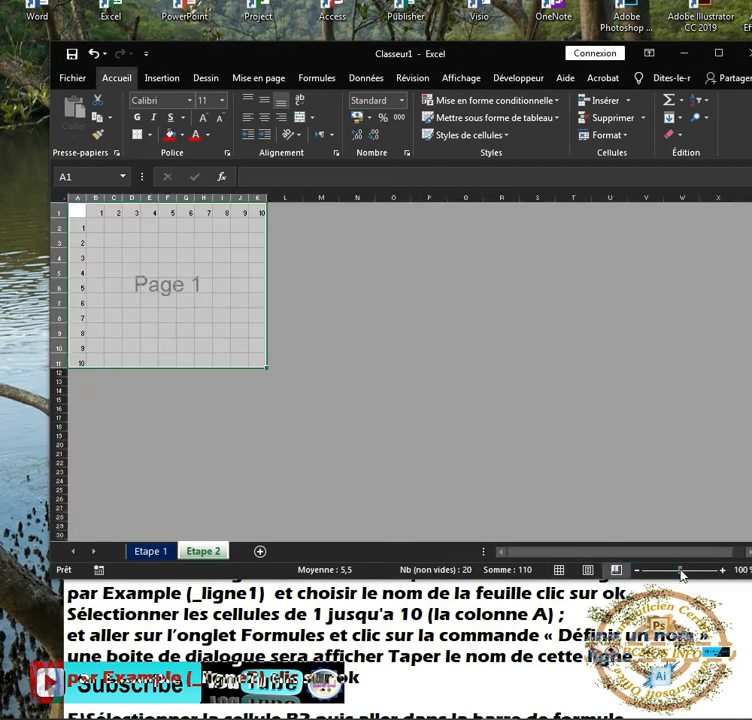
pyautogui.click(680, 576)
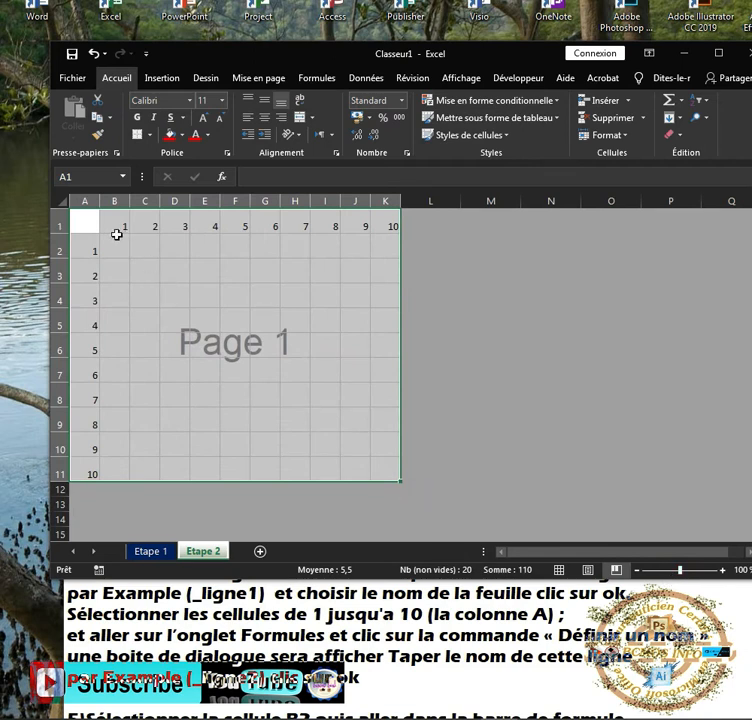
pyautogui.click(98, 226)
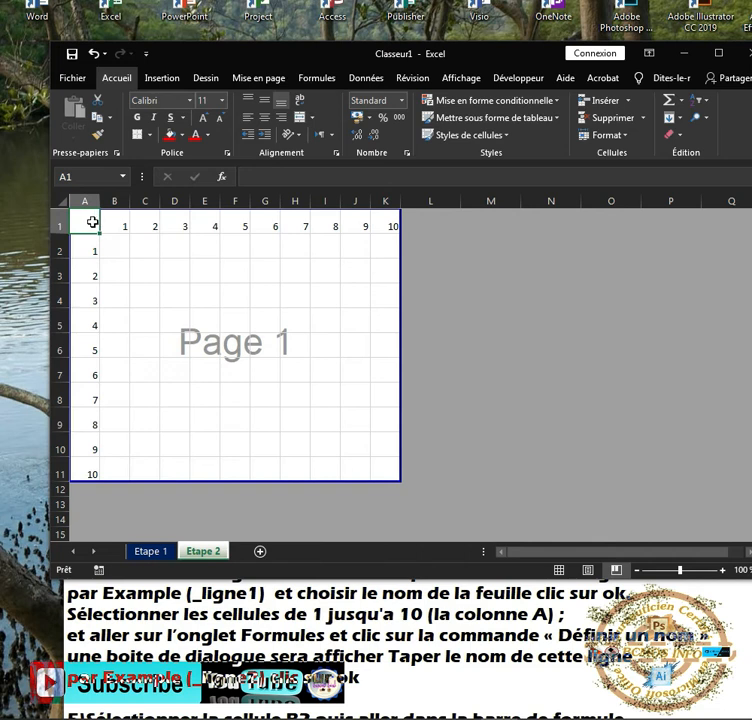
# Step: Align the numbers in B1:K1 to the top left and those in A2:A11 to the middle left
pyautogui.moveTo(108, 222); pyautogui.dragTo(380, 229)
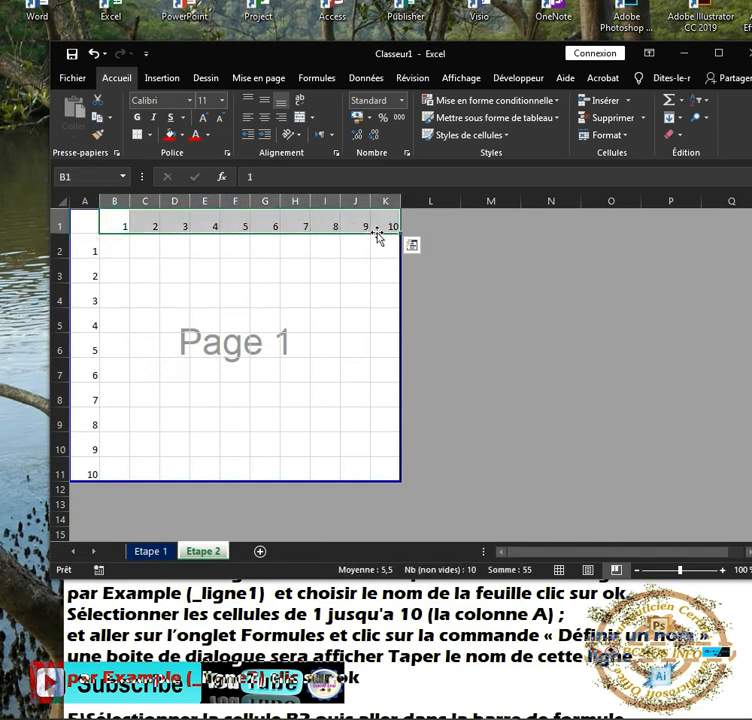
pyautogui.click(247, 117)
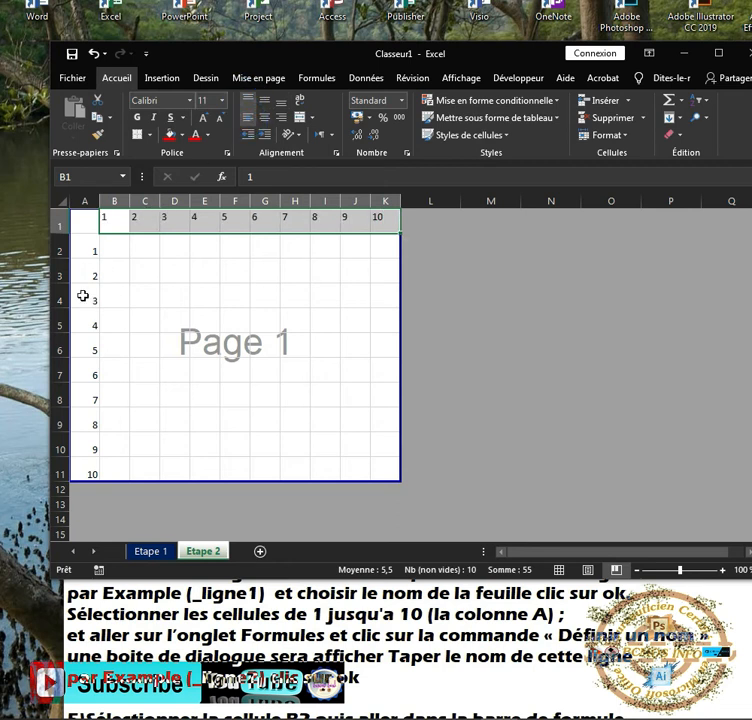
pyautogui.moveTo(88, 256); pyautogui.dragTo(92, 470)
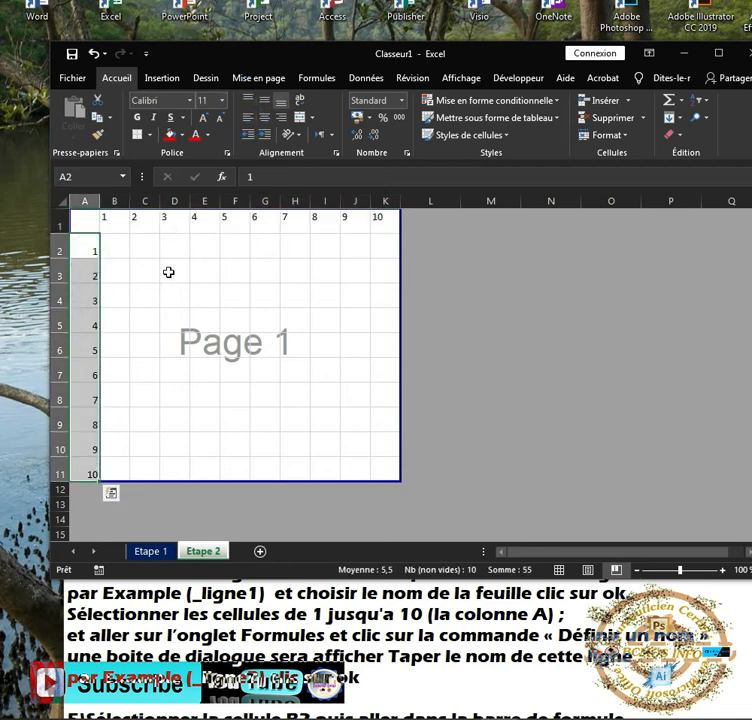
pyautogui.click(266, 101)
pyautogui.click(247, 117)
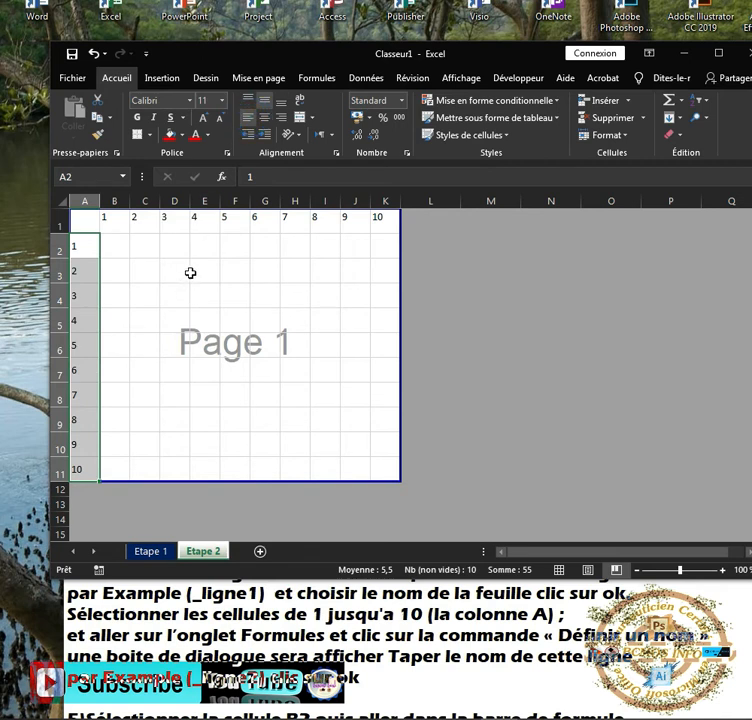
# Step: Add outline and inside borders to the whole table A1:K11
pyautogui.moveTo(95, 221); pyautogui.dragTo(386, 465)
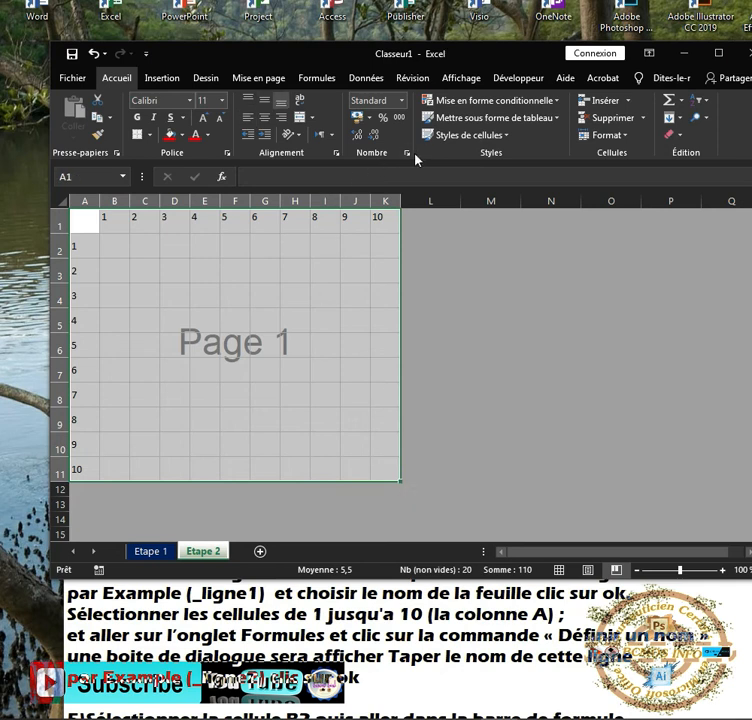
pyautogui.click(335, 153)
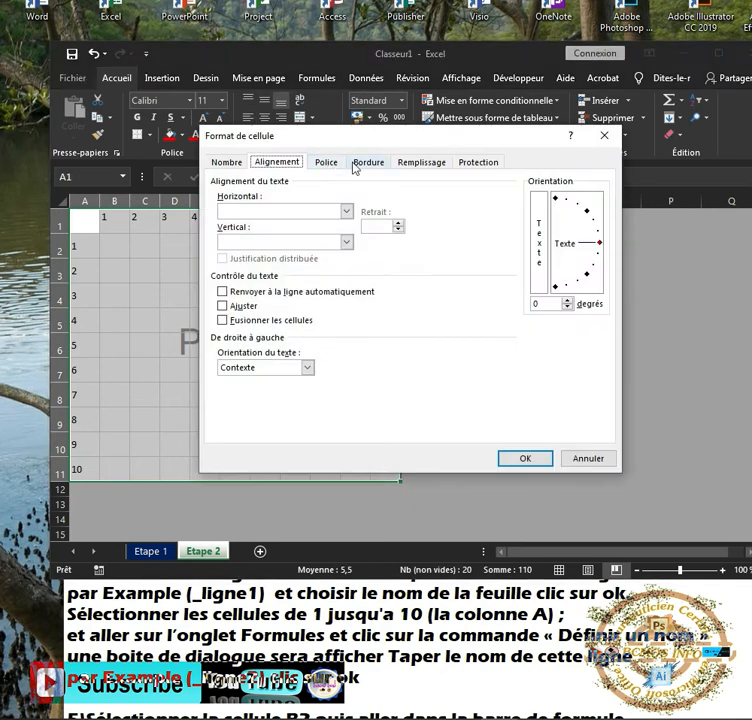
pyautogui.click(368, 161)
pyautogui.click(437, 207)
pyautogui.click(465, 206)
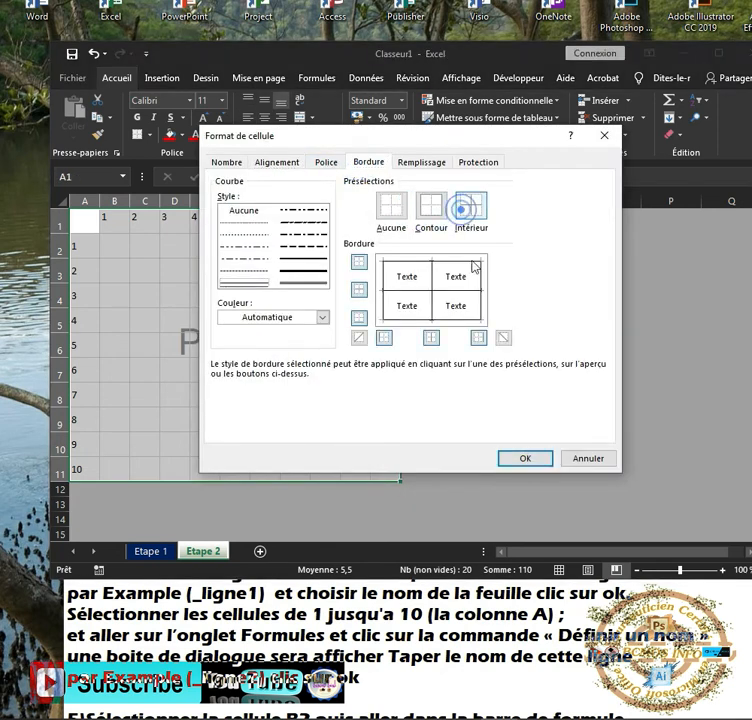
pyautogui.click(514, 454)
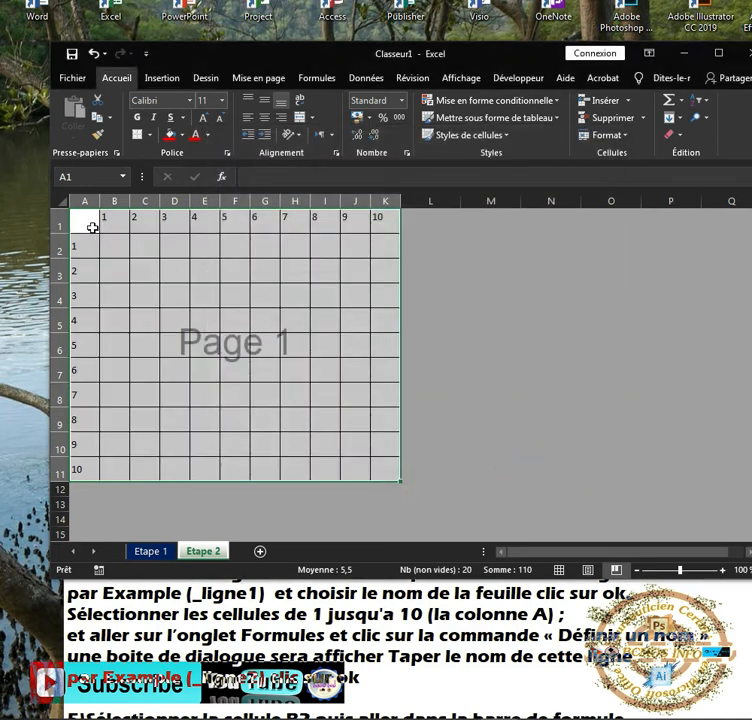
# Step: Fill the corner cell A1 with black
pyautogui.click(90, 226)
pyautogui.click(209, 132)
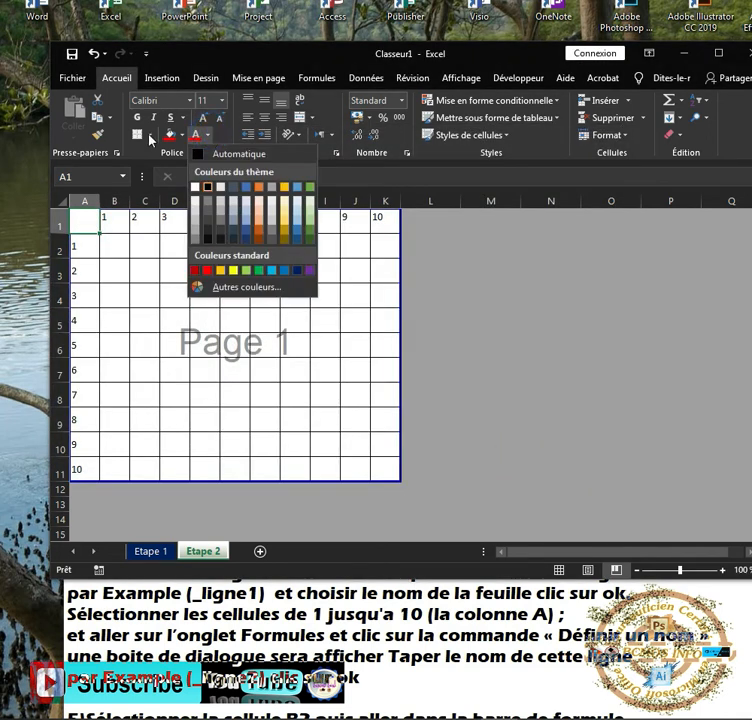
pyautogui.click(180, 136)
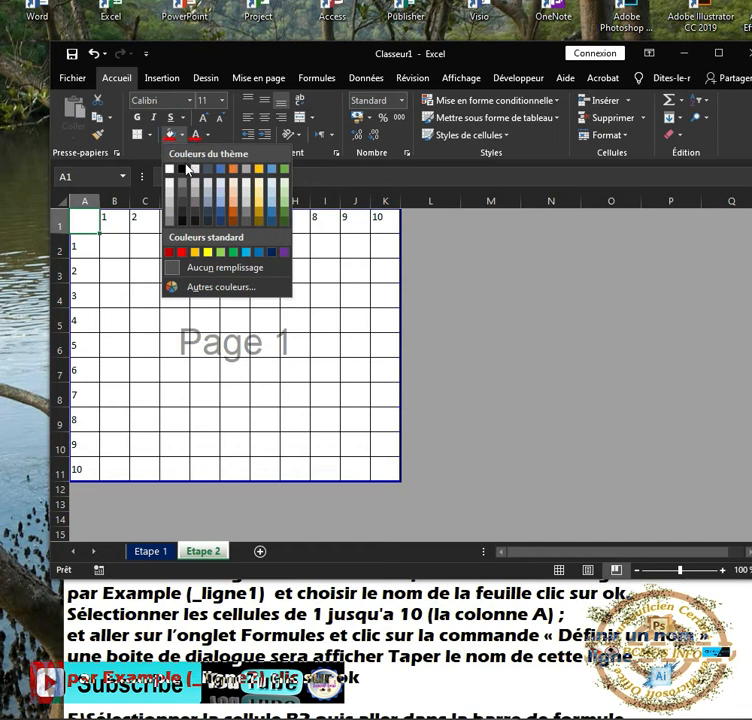
pyautogui.click(183, 167)
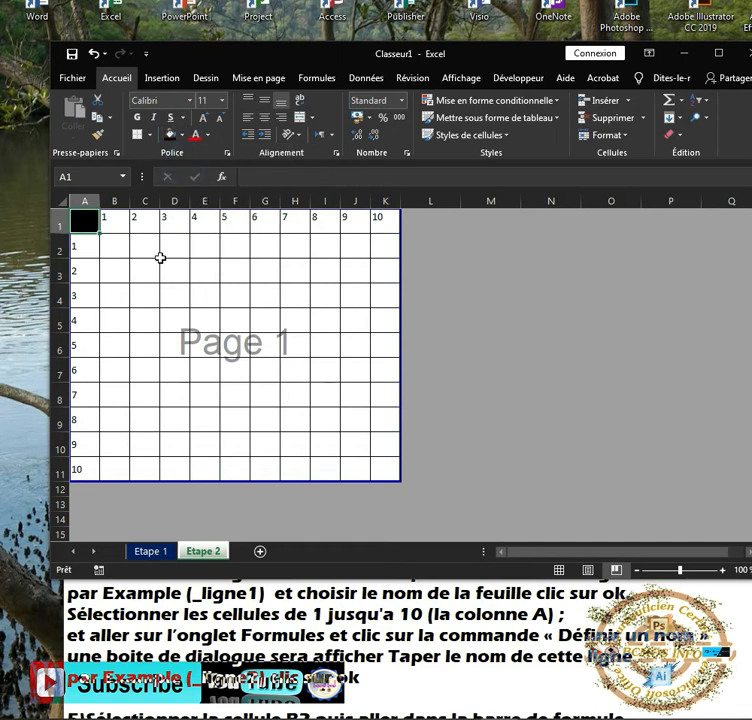
pyautogui.click(161, 256)
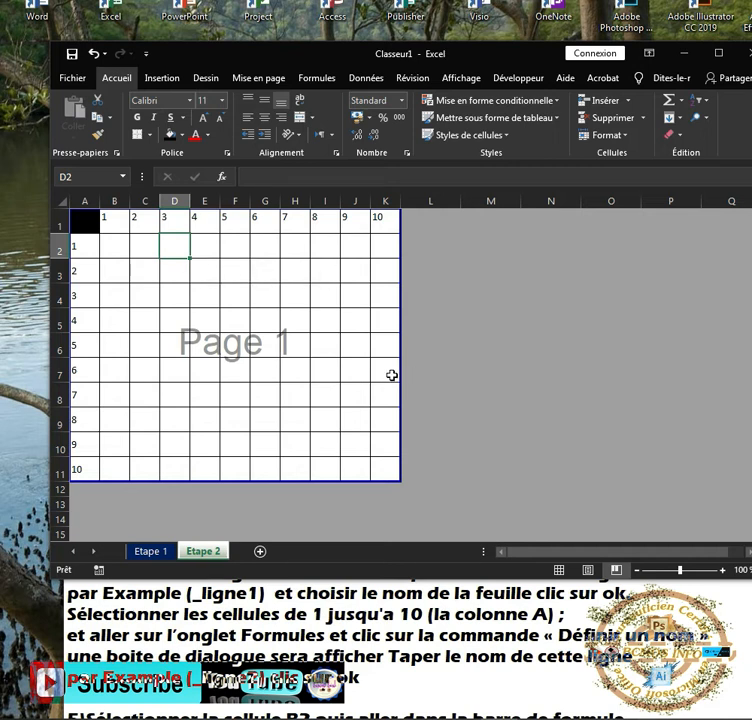
# Step: Fill the header row B1:K1 with light orange and the header column A2:A11 with light blue
pyautogui.moveTo(118, 226); pyautogui.dragTo(372, 228)
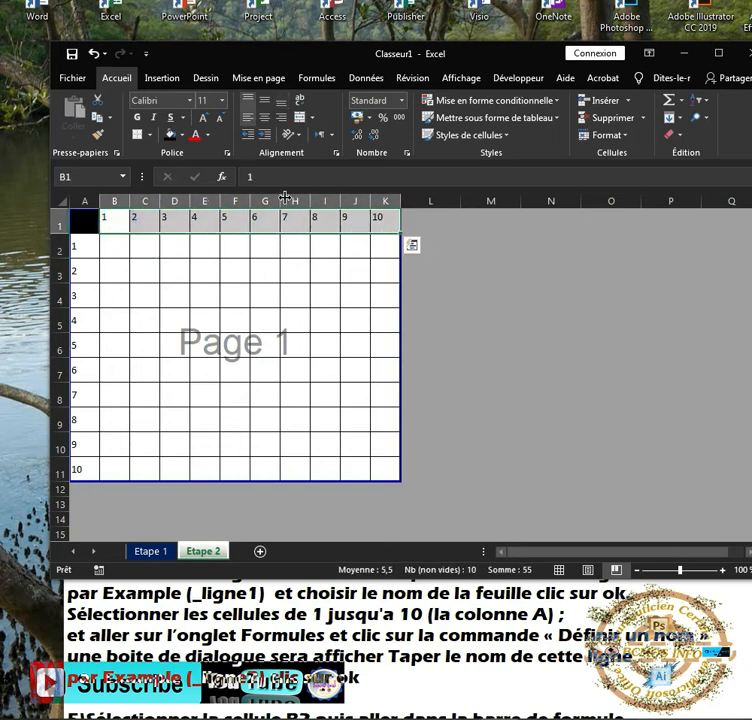
pyautogui.click(181, 136)
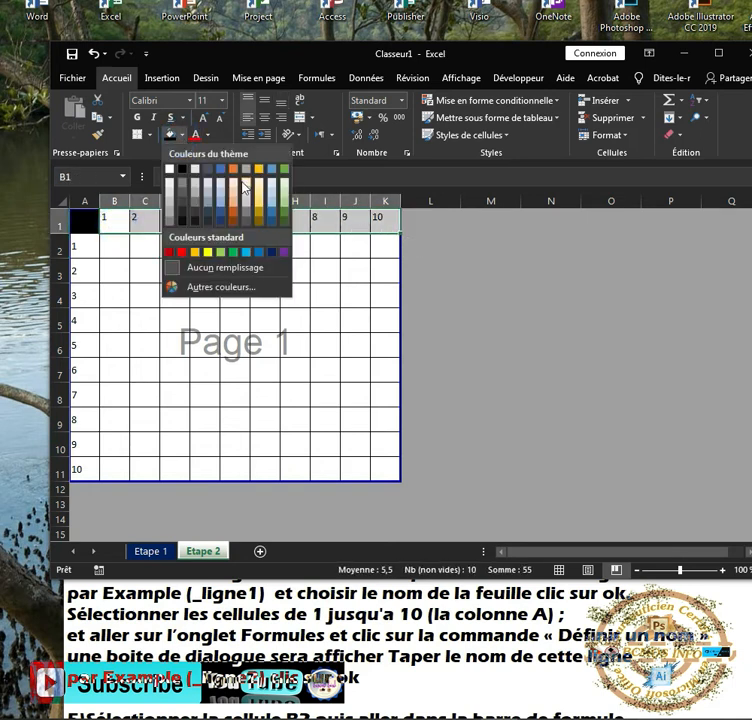
pyautogui.click(234, 189)
pyautogui.moveTo(90, 241); pyautogui.dragTo(91, 475)
pyautogui.click(181, 134)
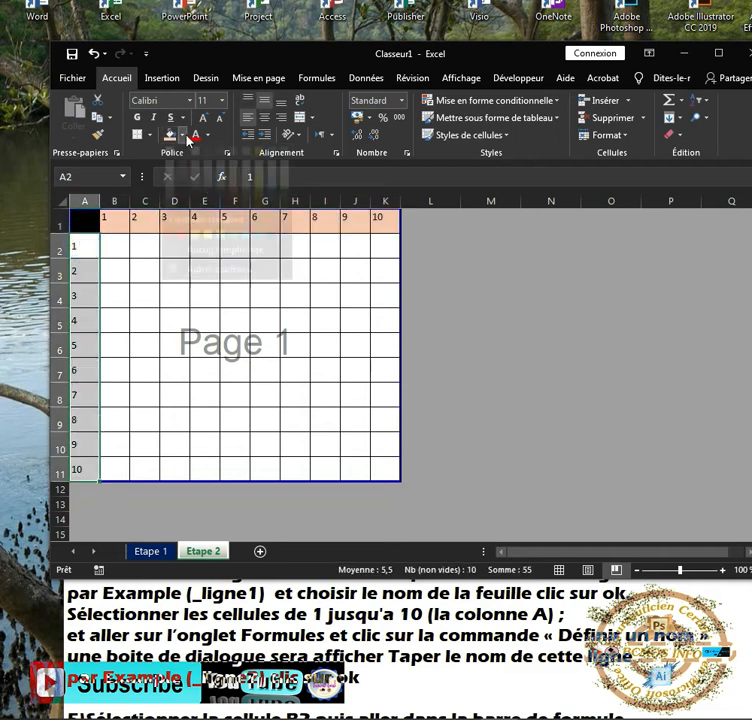
pyautogui.click(276, 196)
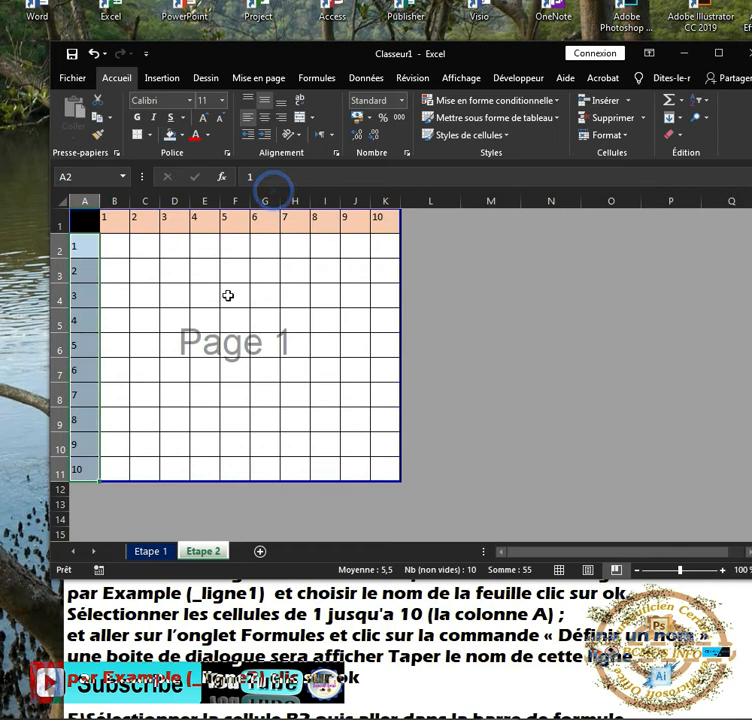
pyautogui.click(227, 297)
# Step: Switch to the b2 notes in Notepad and read instructions 3 and 4 on filling column A and defining a name
pyautogui.click(128, 245)
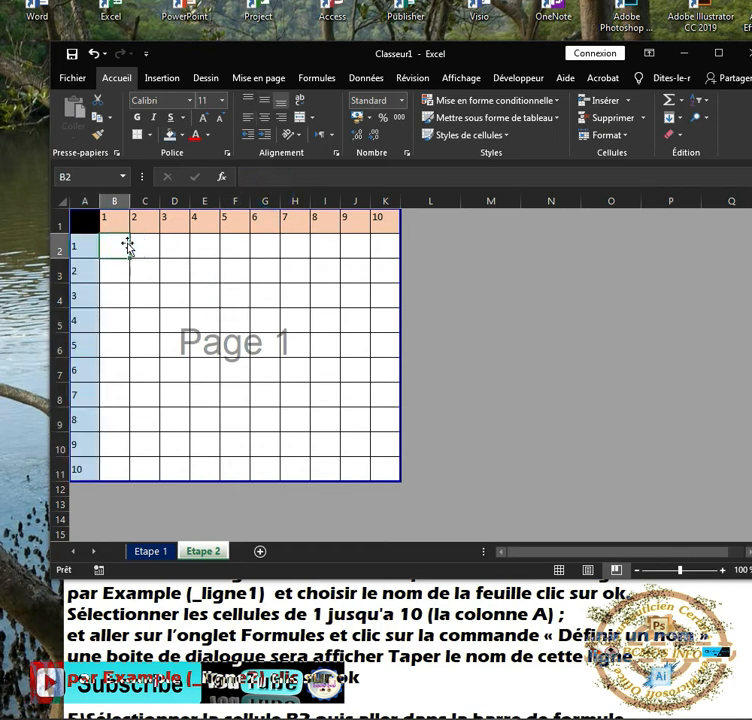
pyautogui.click(118, 221)
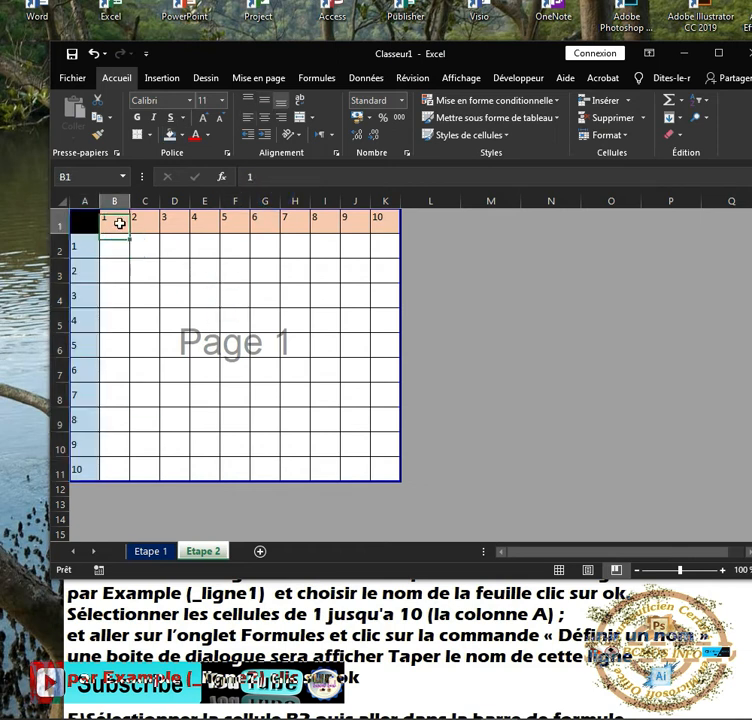
pyautogui.click(338, 590)
pyautogui.moveTo(67, 446); pyautogui.dragTo(400, 467)
pyautogui.scroll(-1, 403, 469)
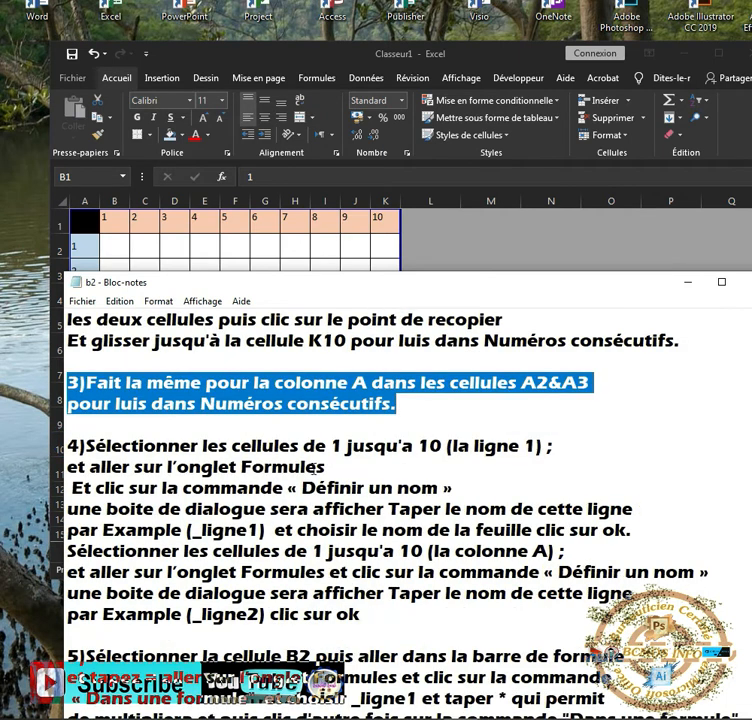
pyautogui.scroll(-1, 395, 410)
pyautogui.moveTo(67, 383); pyautogui.dragTo(459, 428)
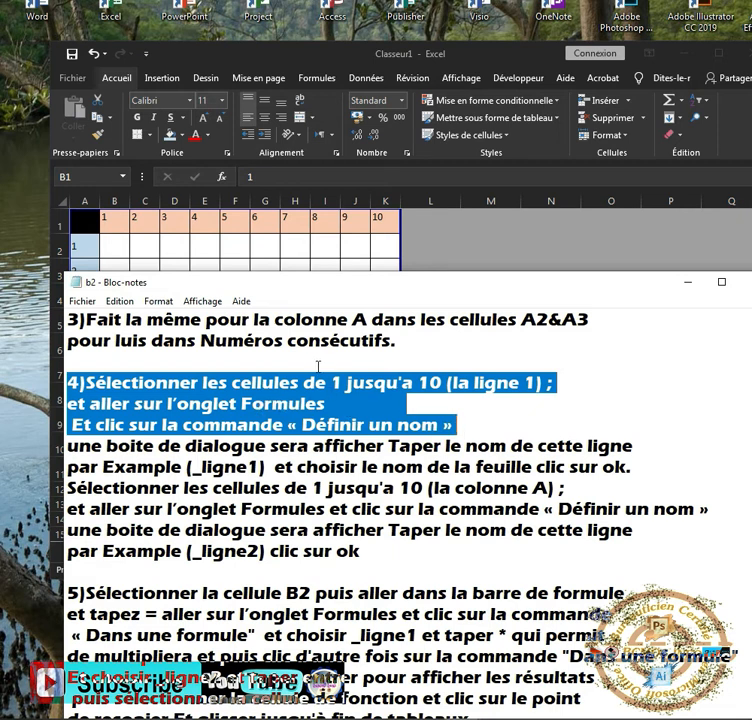
# Step: Switch back to Excel, start defining a new name for B1:K1, and enter _ligne1 as the name
pyautogui.click(112, 221)
pyautogui.moveTo(113, 222); pyautogui.dragTo(386, 229)
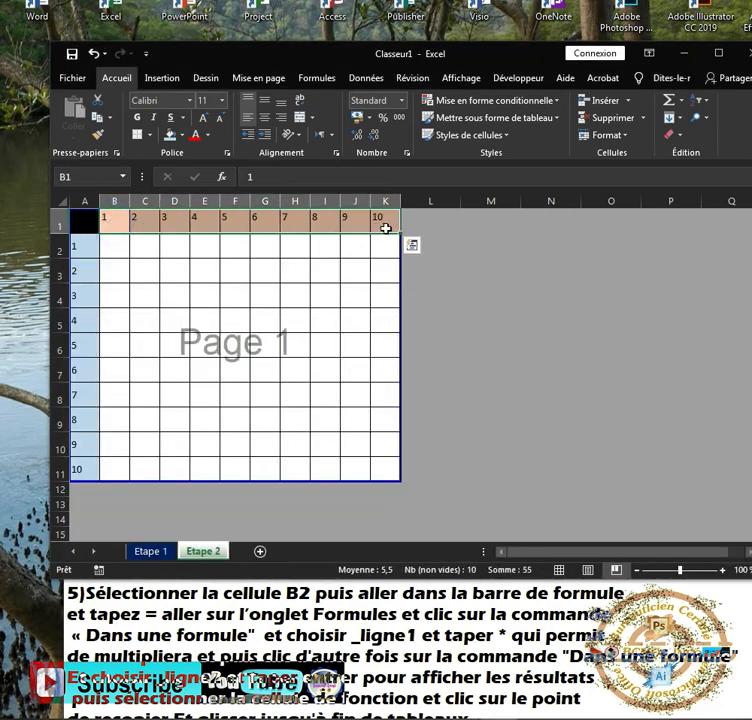
pyautogui.click(362, 80)
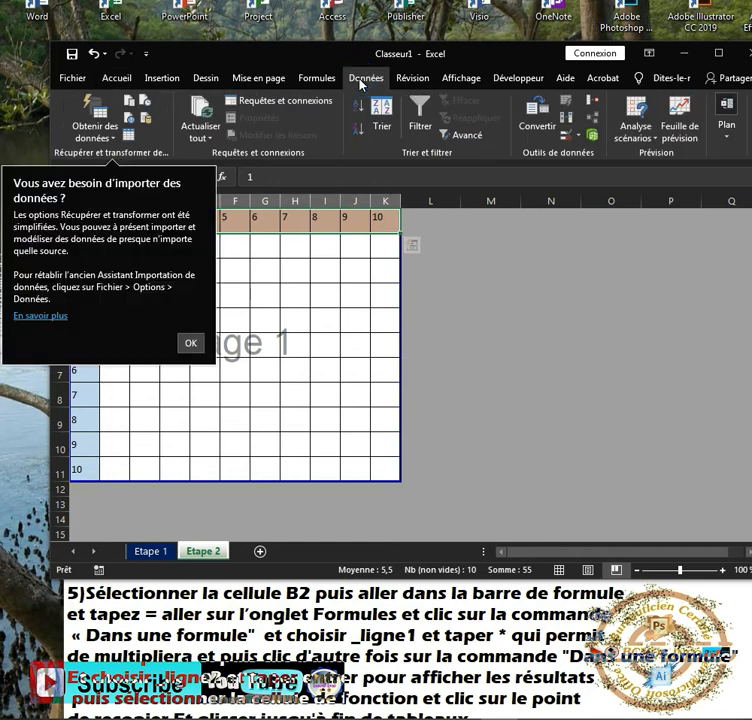
pyautogui.click(413, 612)
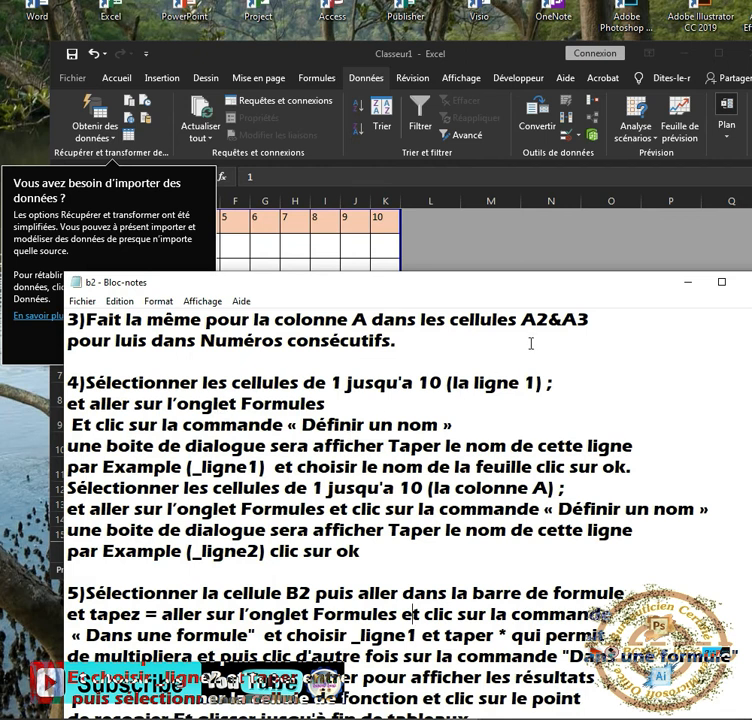
pyautogui.click(318, 82)
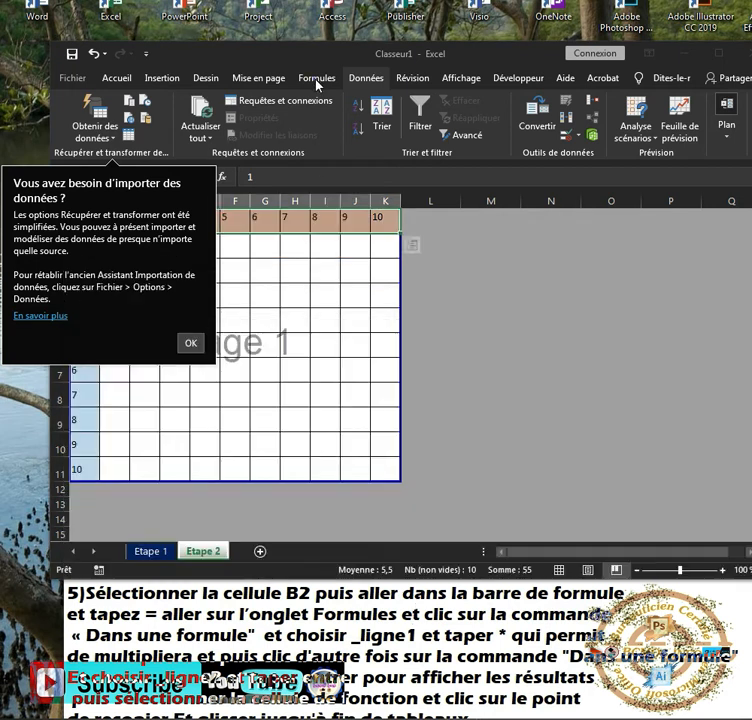
pyautogui.click(317, 80)
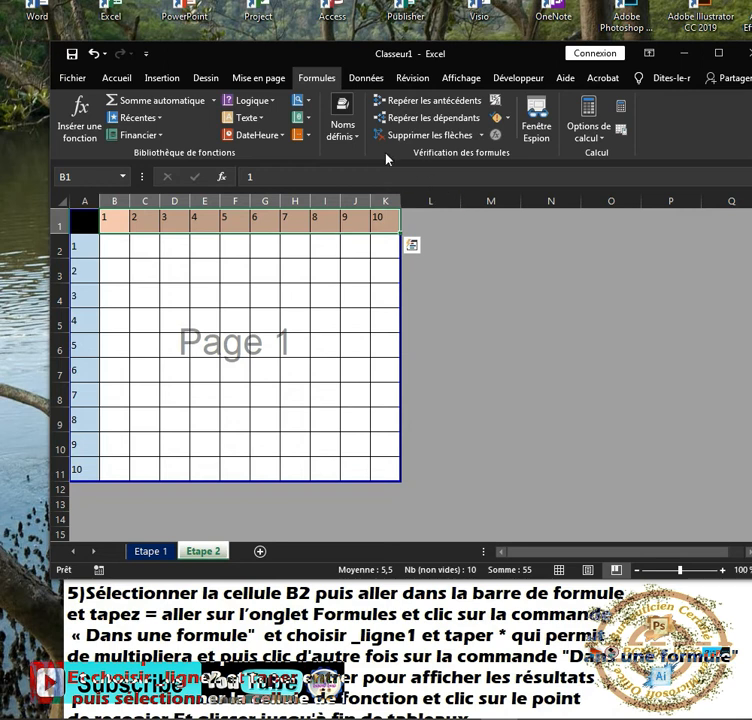
pyautogui.click(352, 140)
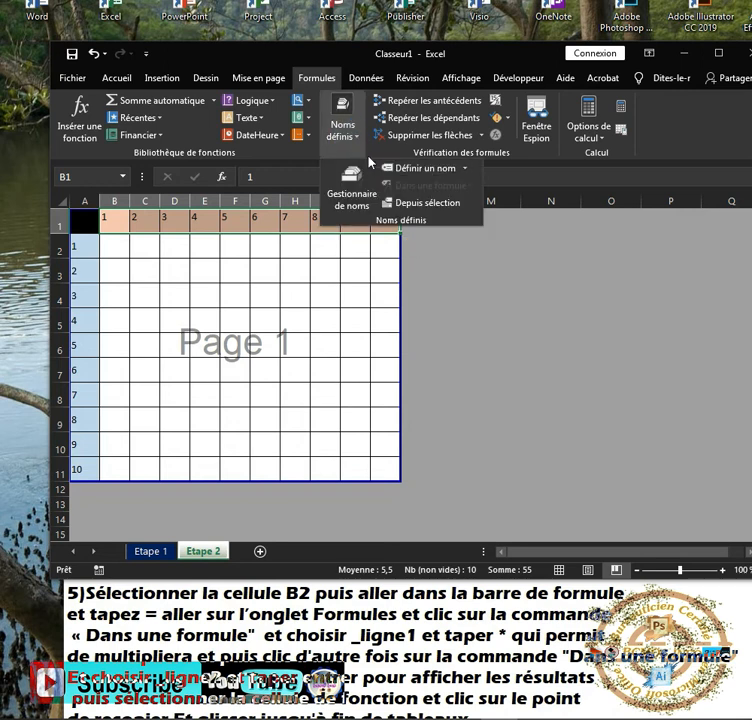
pyautogui.click(424, 170)
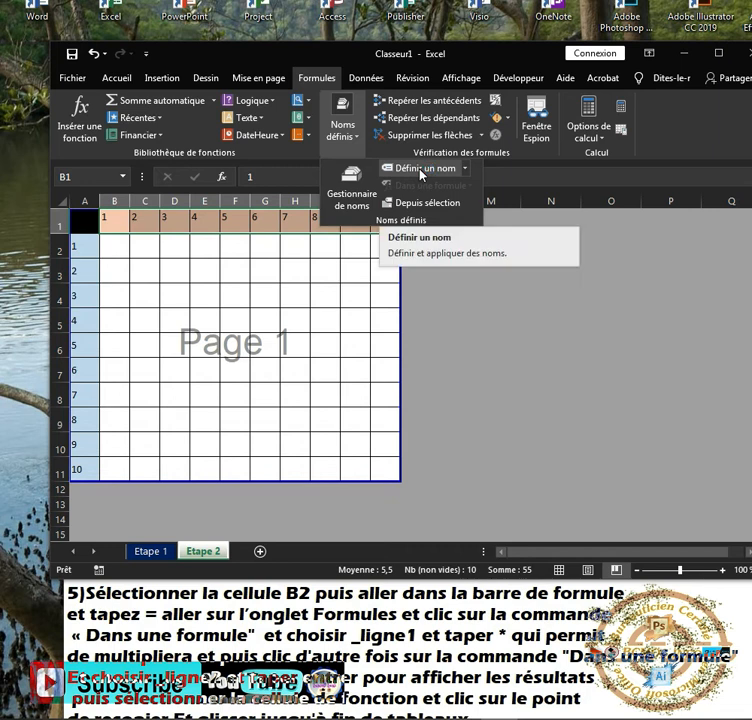
pyautogui.click(421, 172)
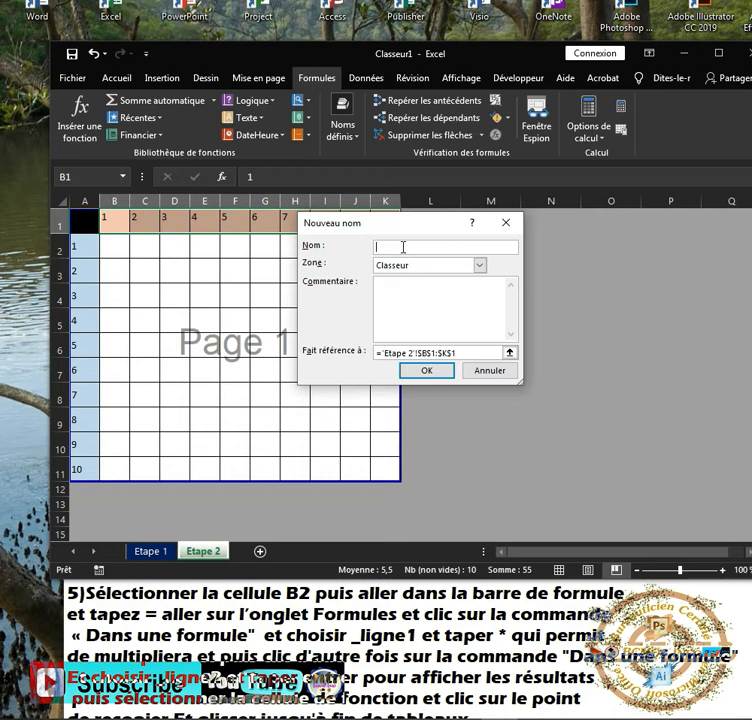
pyautogui.write('ligne1')
# Step: Check the naming instructions in Notepad, and create the name _ligne1 in Excel with its scope set to the Etape 2 sheet
pyautogui.click(445, 594)
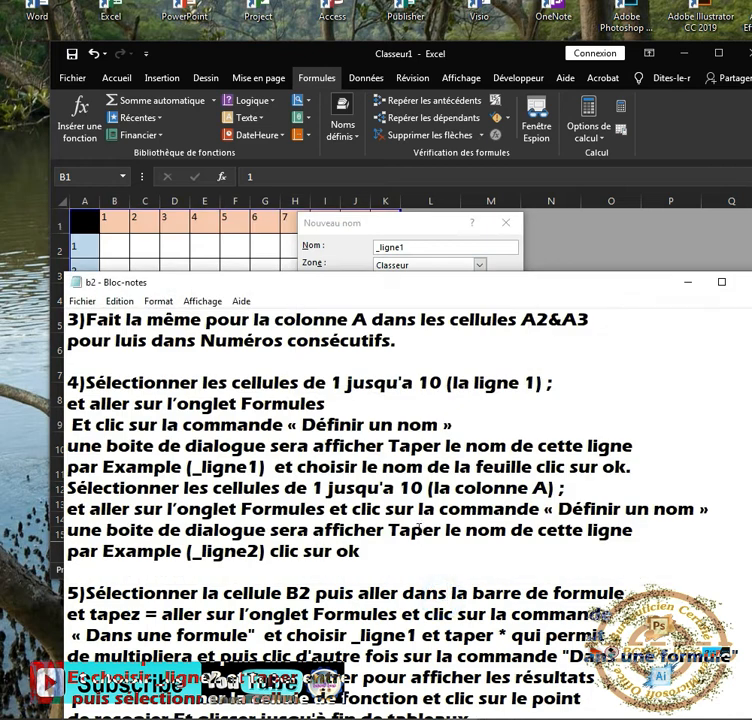
pyautogui.click(185, 467)
pyautogui.moveTo(185, 467); pyautogui.dragTo(237, 467)
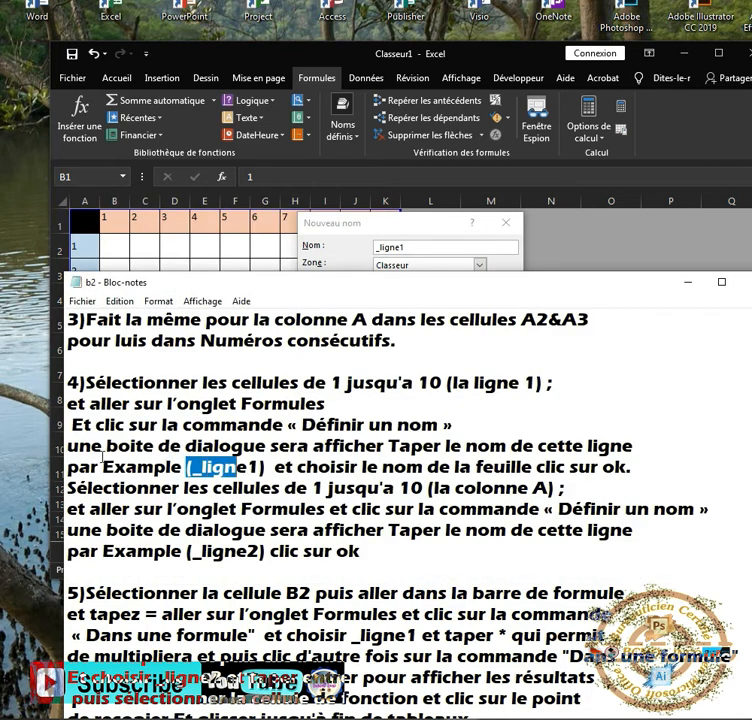
pyautogui.moveTo(72, 447); pyautogui.dragTo(626, 467)
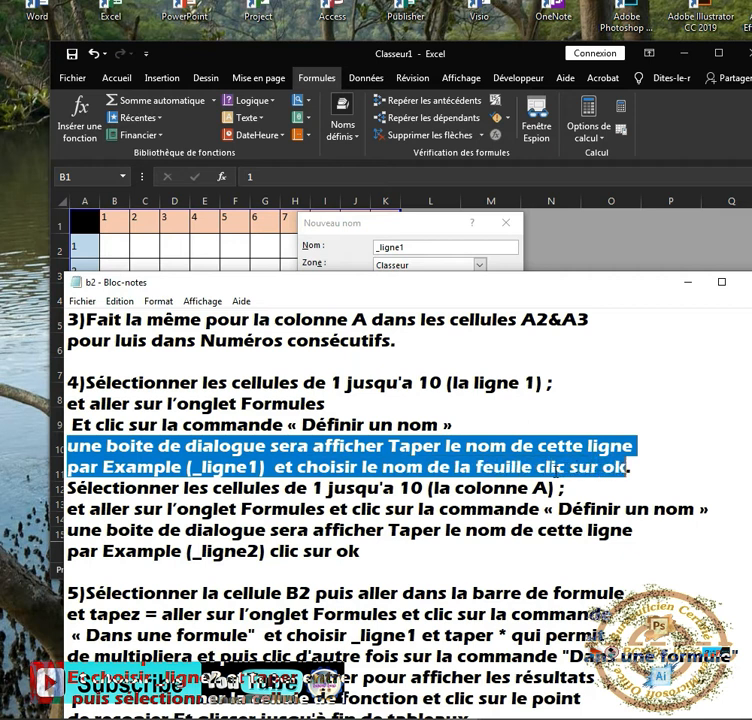
pyautogui.click(383, 227)
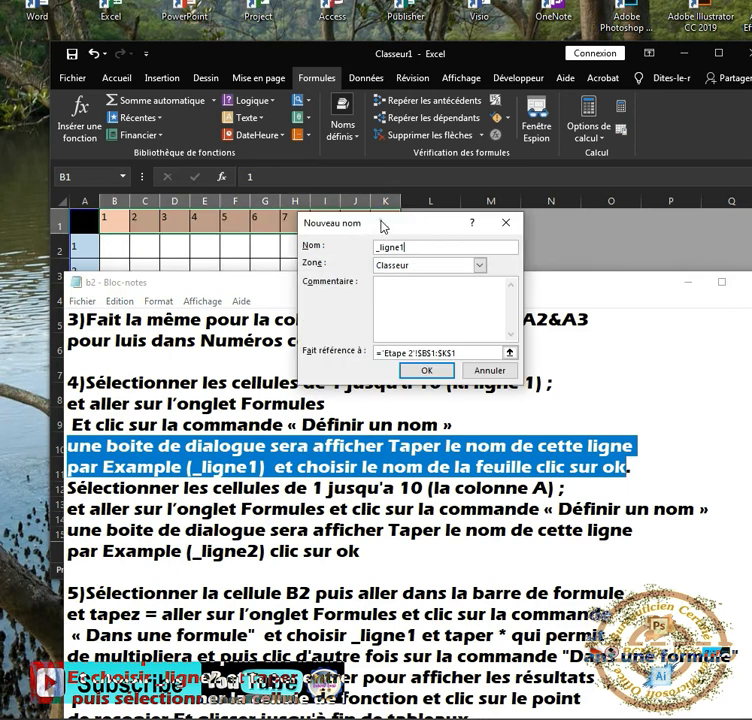
pyautogui.click(480, 265)
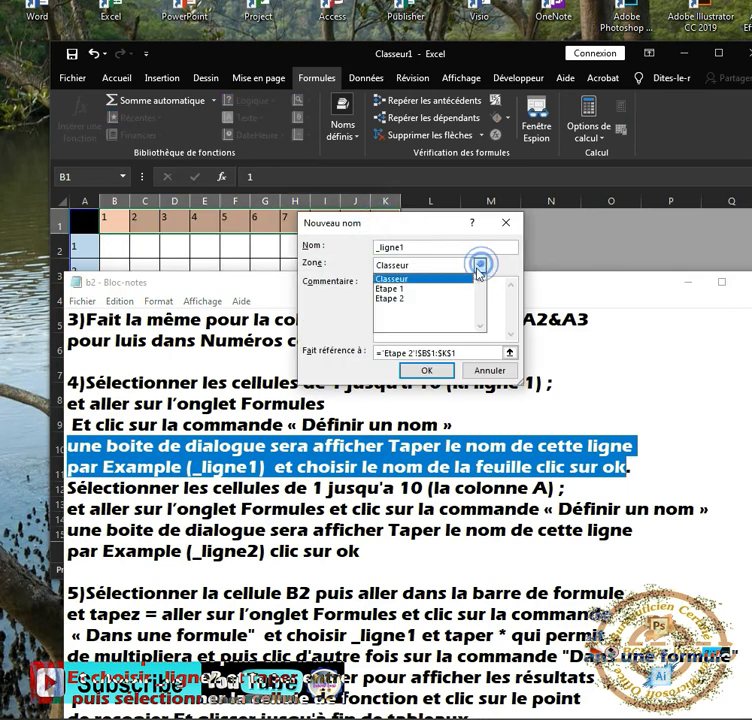
pyautogui.click(437, 300)
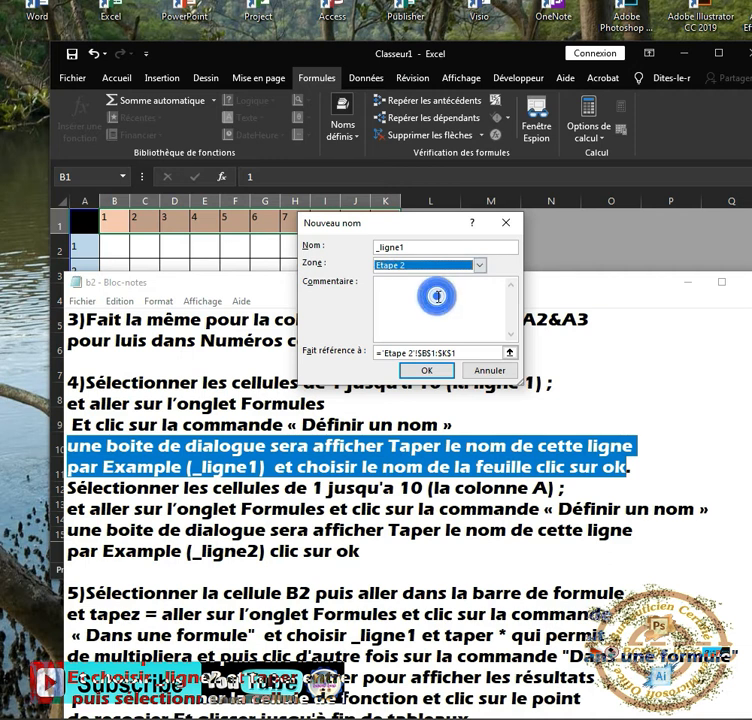
pyautogui.click(425, 372)
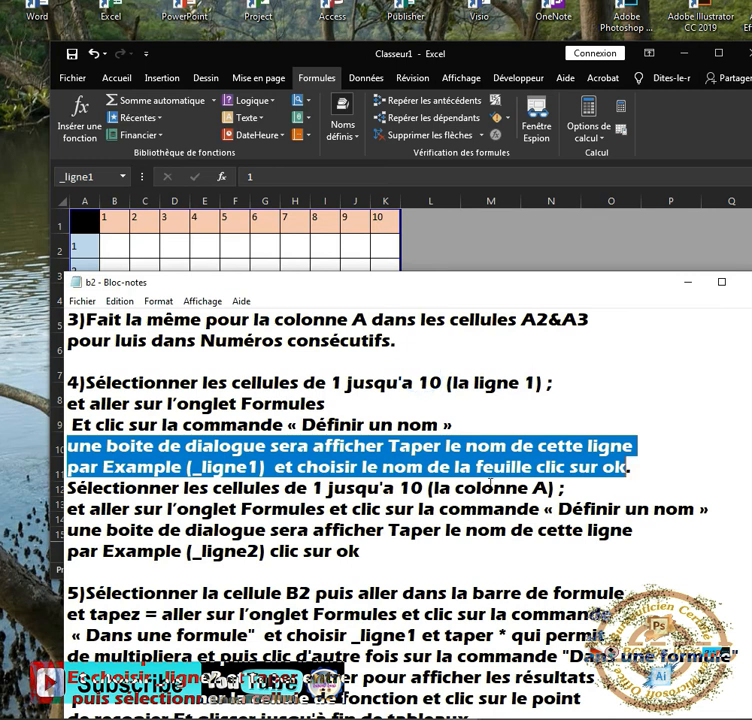
# Step: Read the column A naming instructions in Notepad, and define the name _ligne2 for A2:A11 in Excel with its scope set to Etape 2
pyautogui.moveTo(68, 488); pyautogui.dragTo(527, 548)
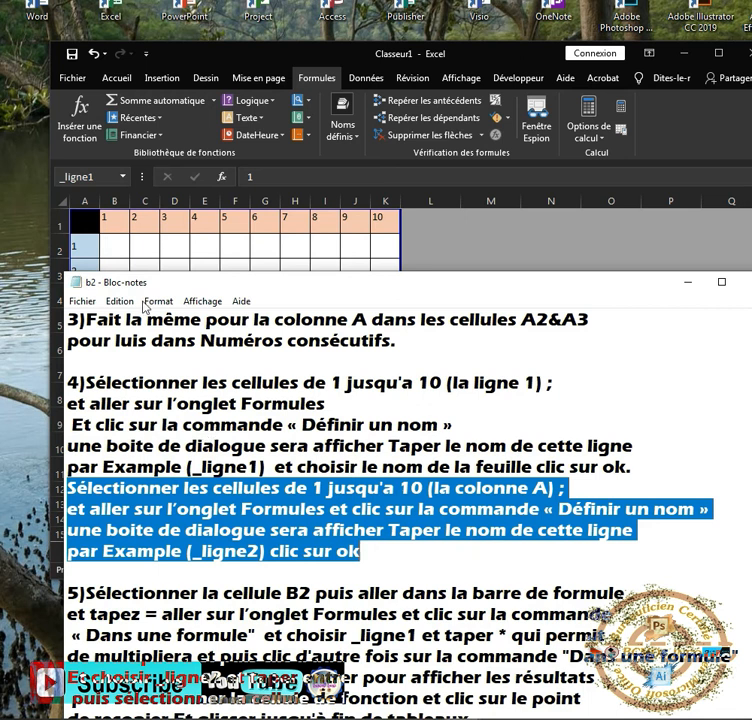
pyautogui.click(84, 246)
pyautogui.moveTo(84, 246); pyautogui.dragTo(96, 477)
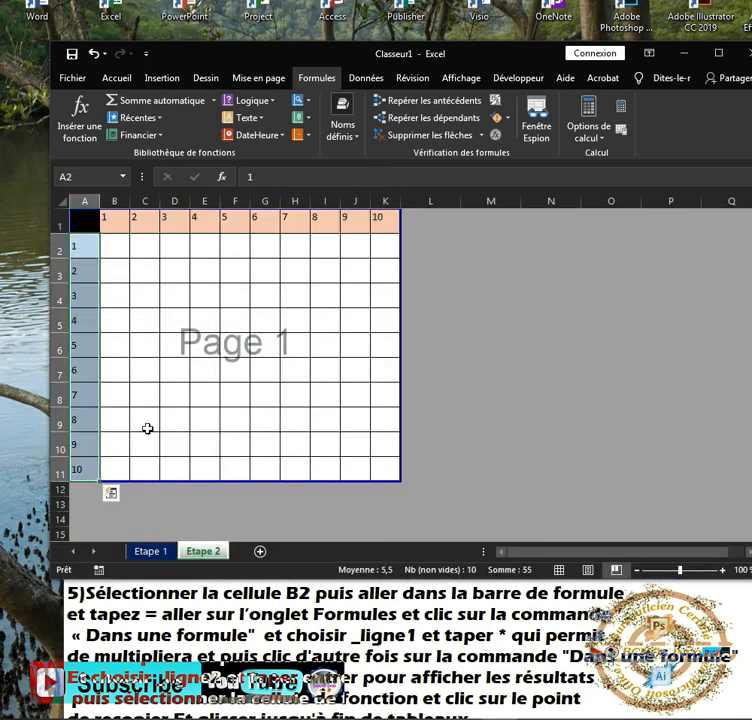
pyautogui.click(352, 138)
pyautogui.click(405, 170)
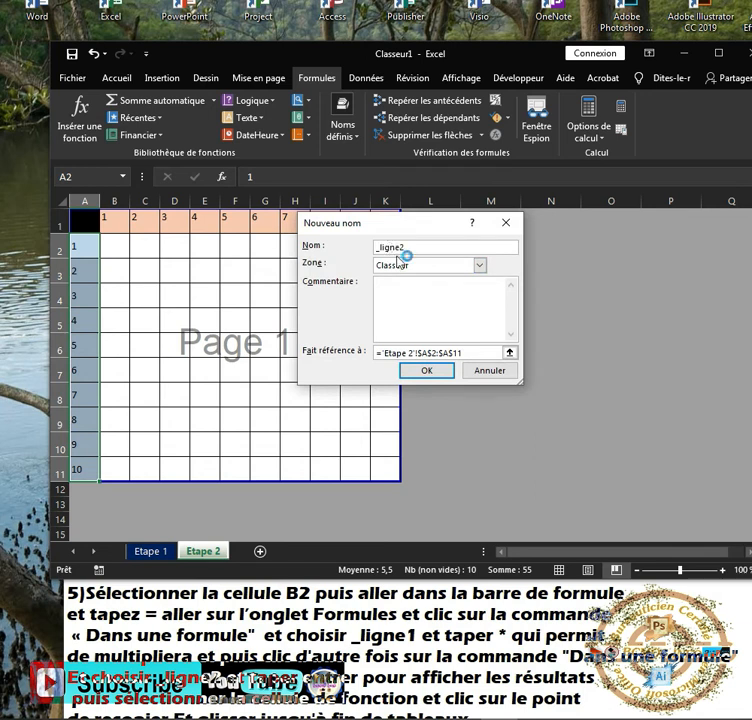
pyautogui.click(408, 265)
pyautogui.click(410, 298)
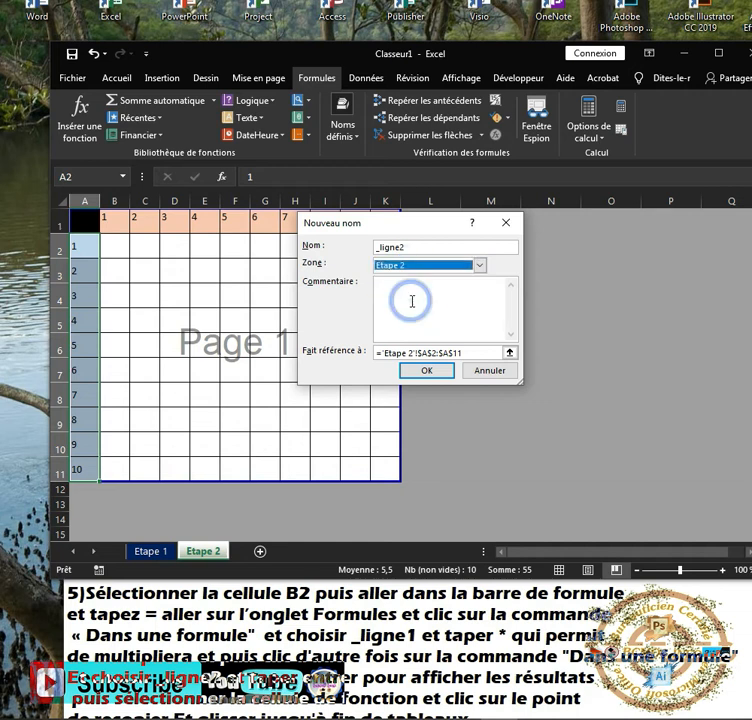
pyautogui.click(432, 368)
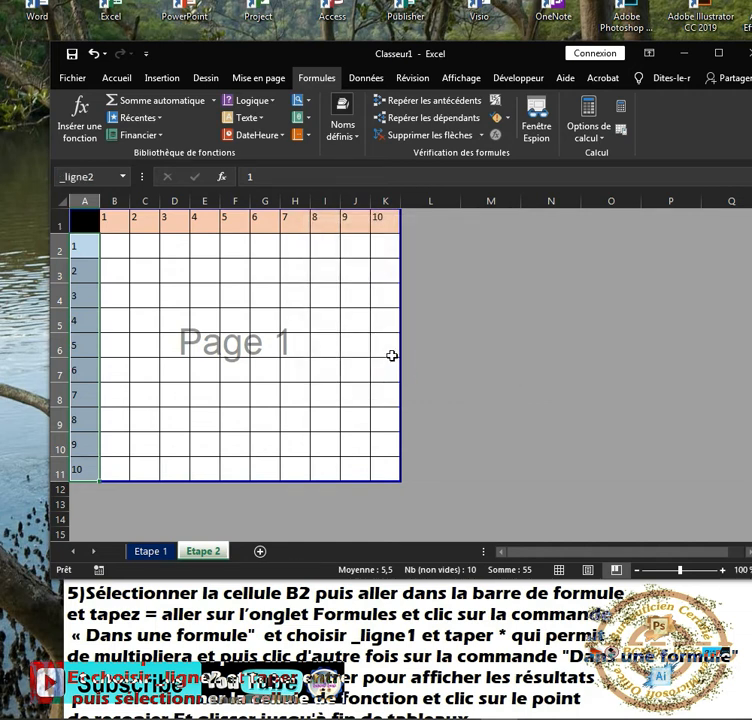
# Step: Switch to the b2 notes in Notepad and read instruction 5 on building the B2 formula from the defined names
pyautogui.click(357, 594)
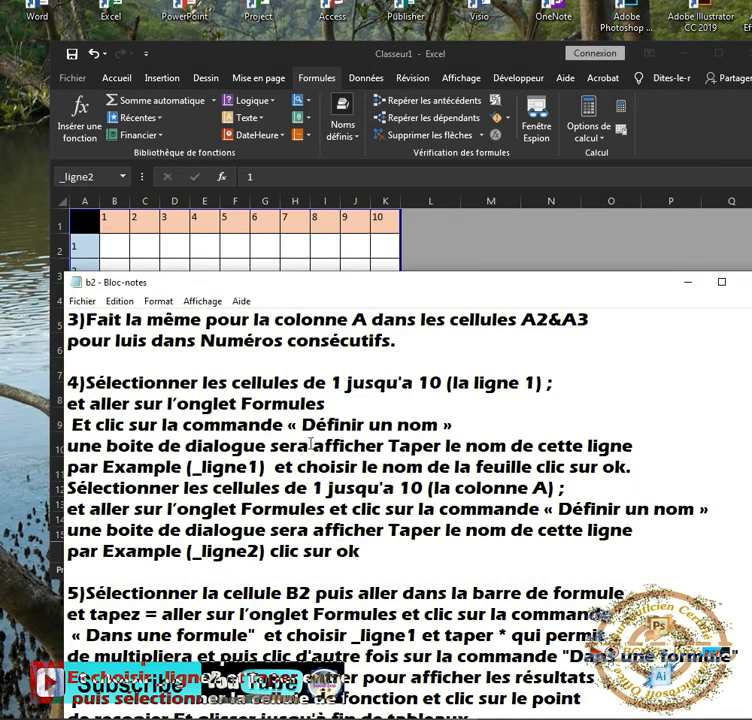
pyautogui.moveTo(341, 285); pyautogui.dragTo(341, 255)
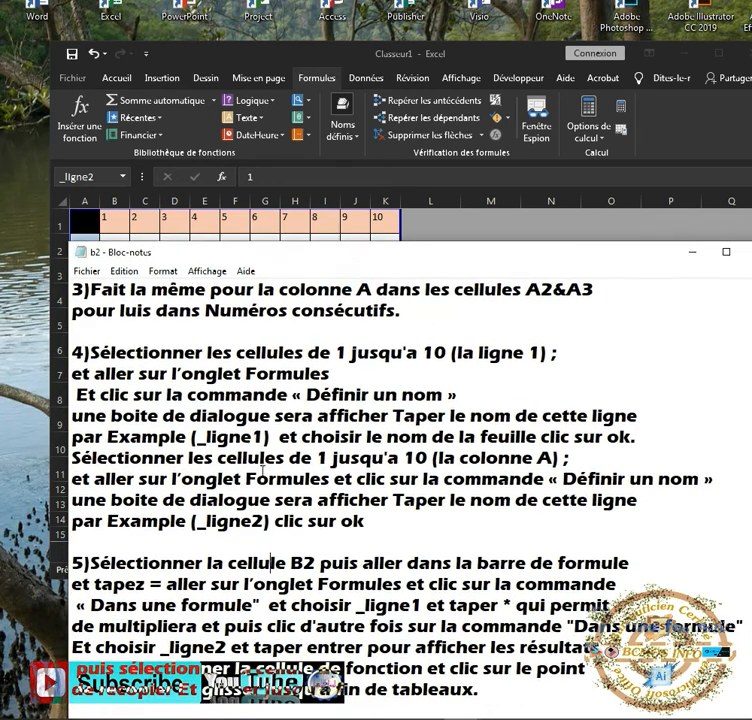
pyautogui.moveTo(72, 563); pyautogui.dragTo(607, 584)
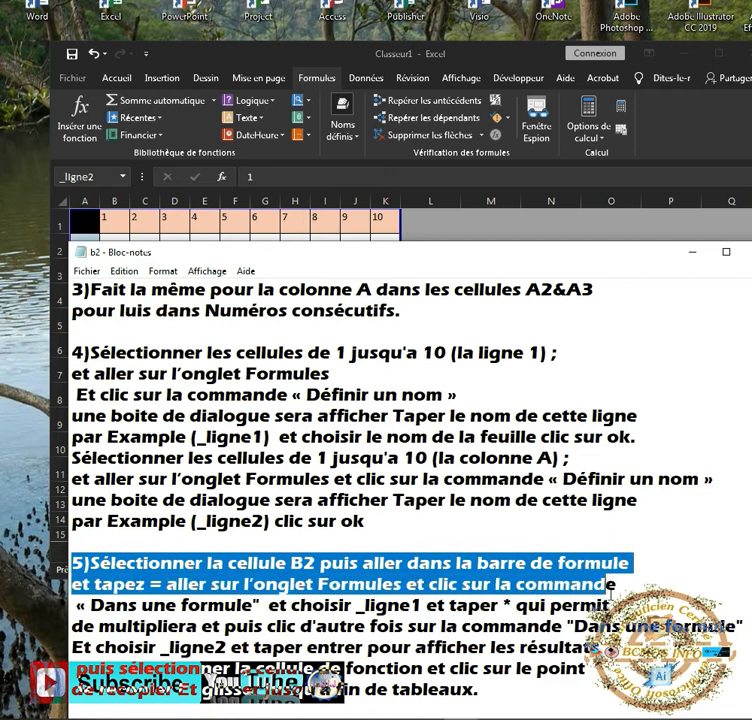
pyautogui.moveTo(608, 584)
pyautogui.mouseDown()
pyautogui.moveTo(621, 589)
pyautogui.moveTo(612, 606)
pyautogui.mouseUp()
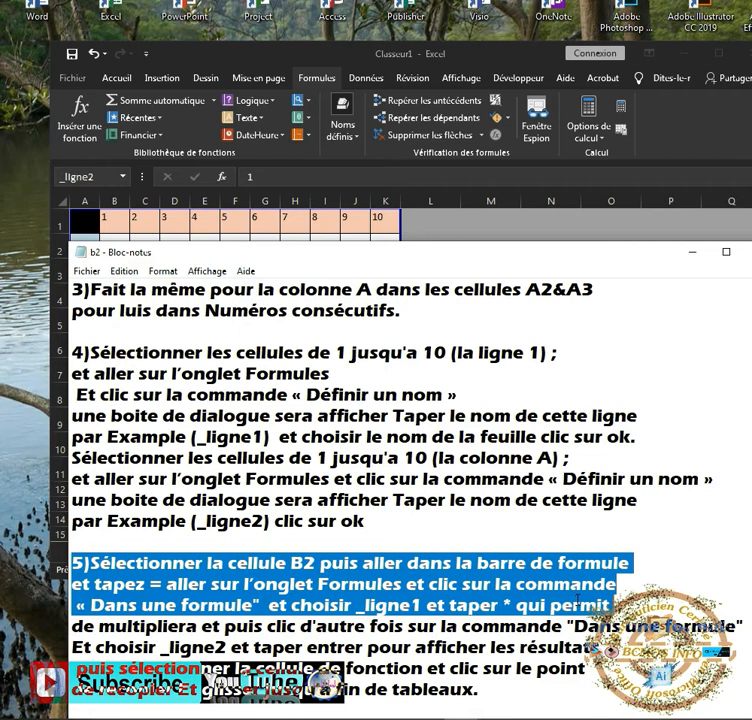
pyautogui.click(150, 587)
pyautogui.moveTo(72, 563); pyautogui.dragTo(463, 695)
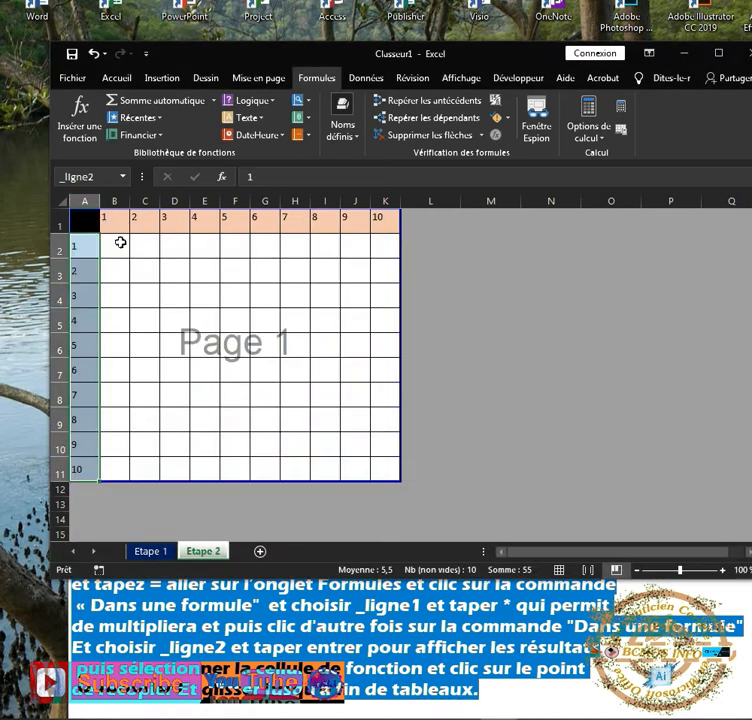
# Step: Switch back to Excel, enter =_ligne1*_ligne2 in B2 by inserting the defined names, and fill the formula through K11
pyautogui.click(118, 242)
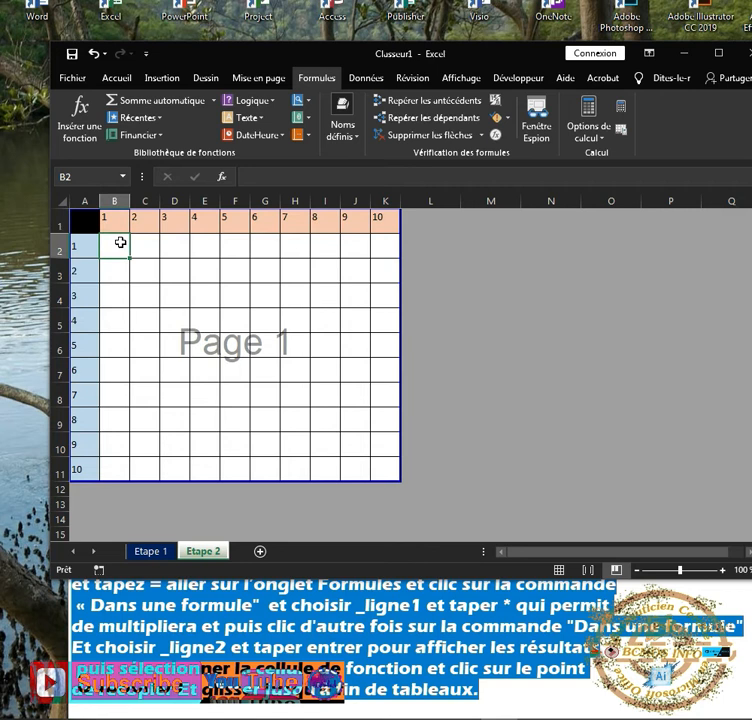
pyautogui.write('=')
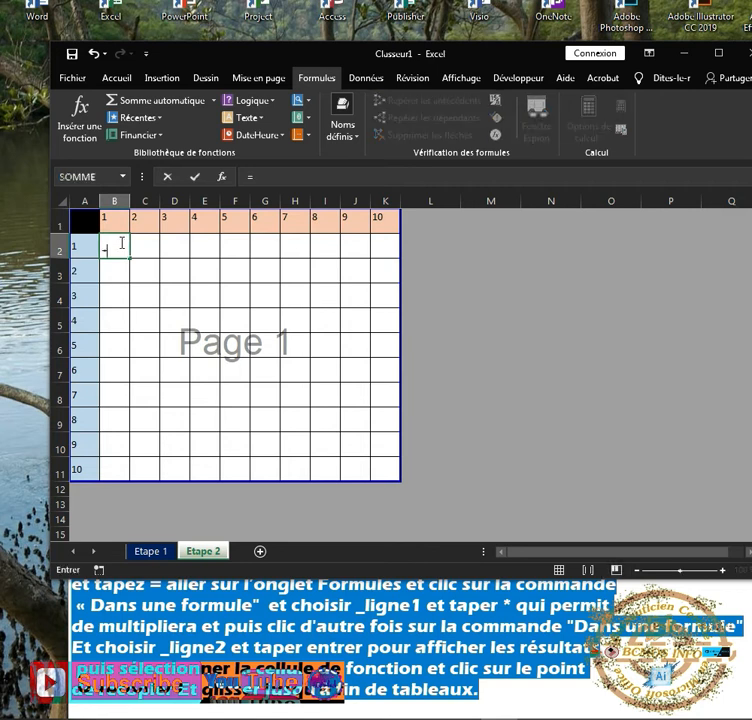
pyautogui.click(346, 140)
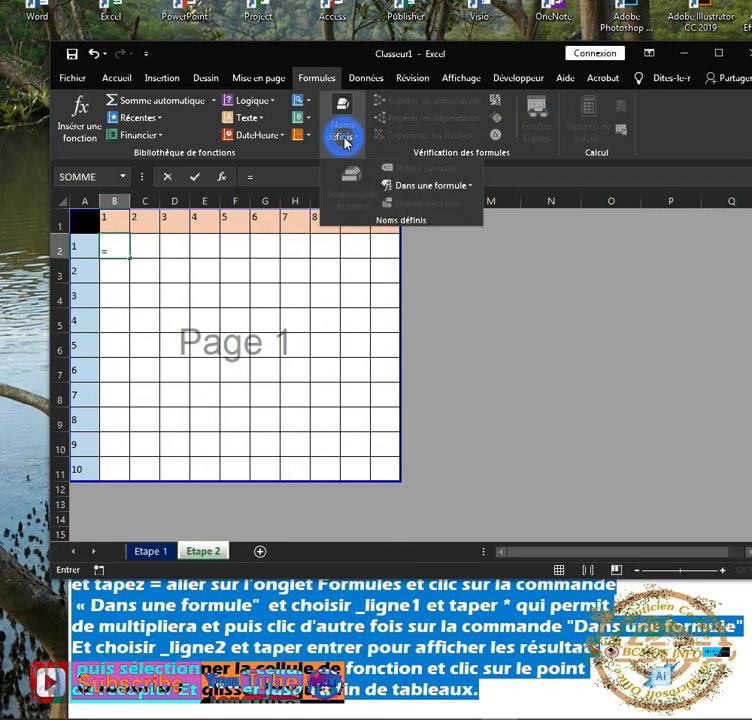
pyautogui.click(415, 186)
pyautogui.click(418, 203)
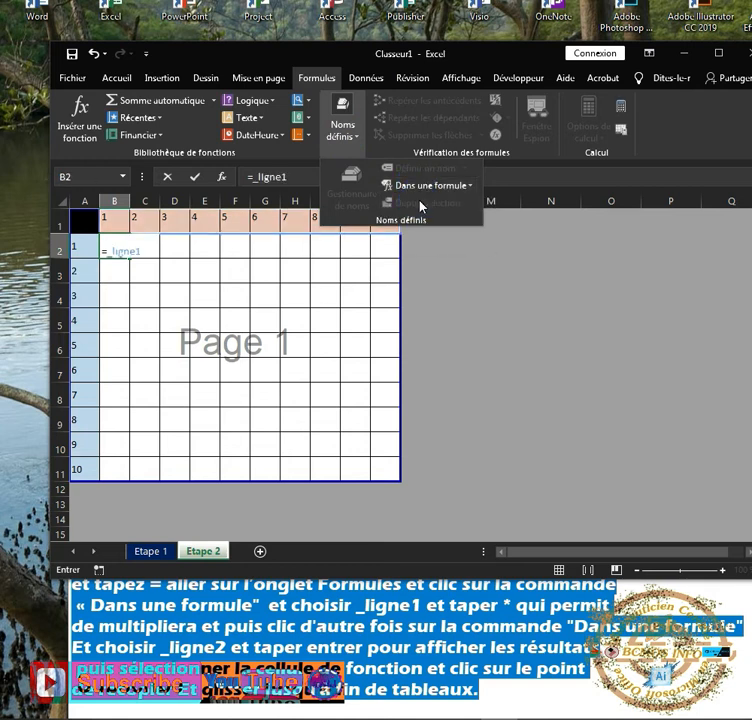
pyautogui.click(142, 251)
pyautogui.write('*')
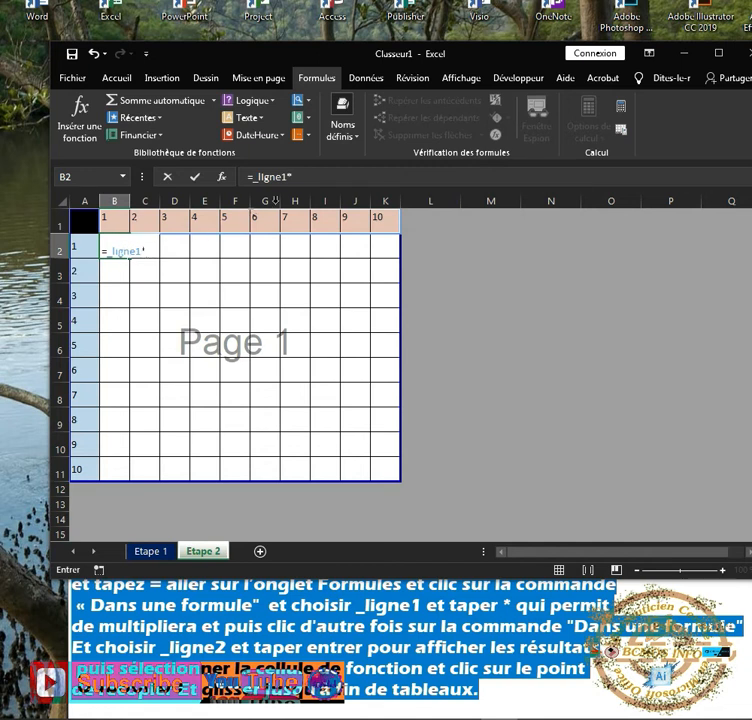
pyautogui.click(350, 147)
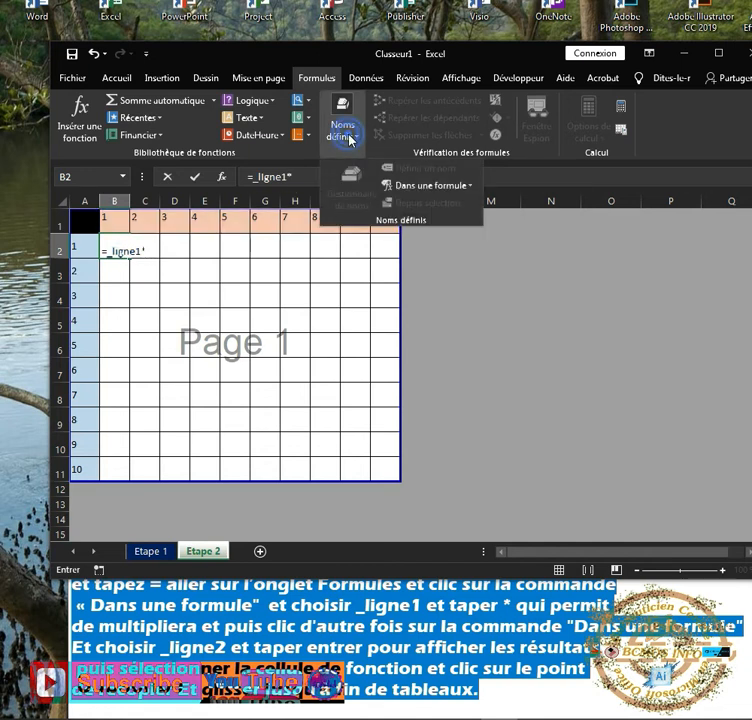
pyautogui.click(425, 188)
pyautogui.click(421, 222)
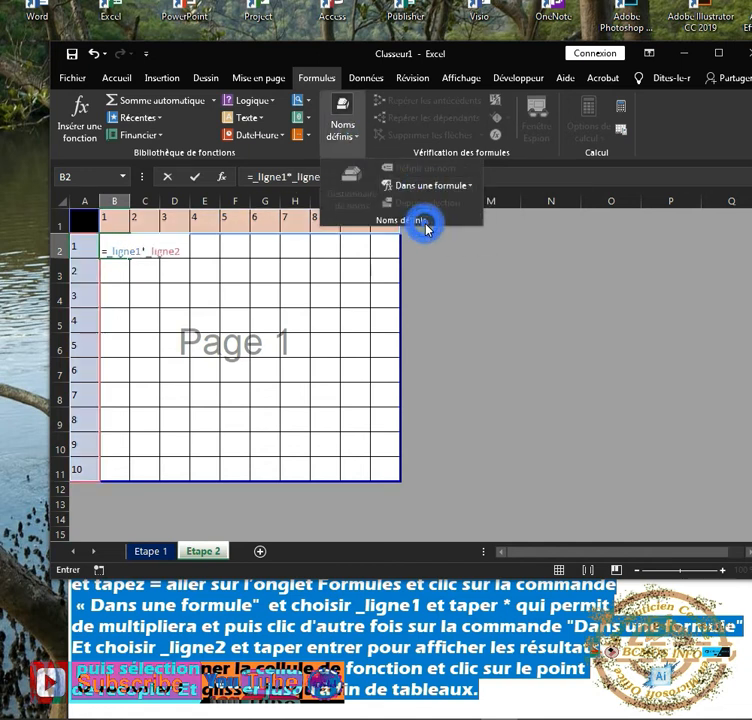
pyautogui.click(178, 253)
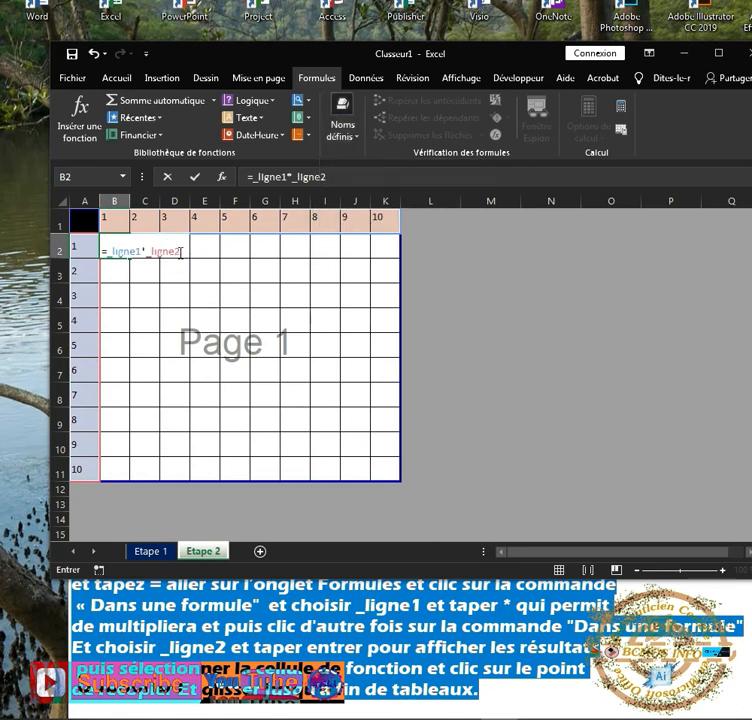
pyautogui.press('Return')
pyautogui.click(115, 249)
pyautogui.moveTo(129, 257); pyautogui.dragTo(396, 480)
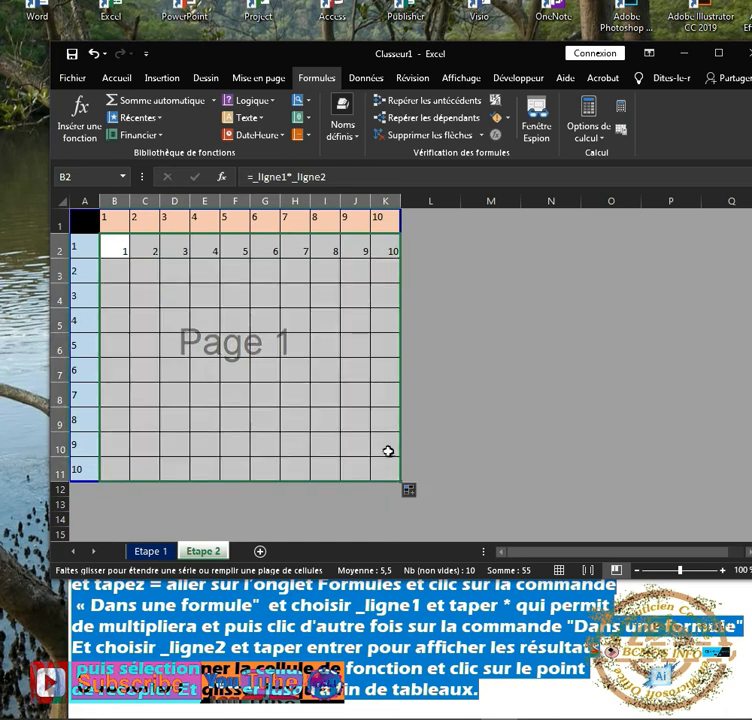
# Step: Format the results in B2:K11 as horizontally centred, top-aligned and bold
pyautogui.click(114, 78)
pyautogui.click(264, 117)
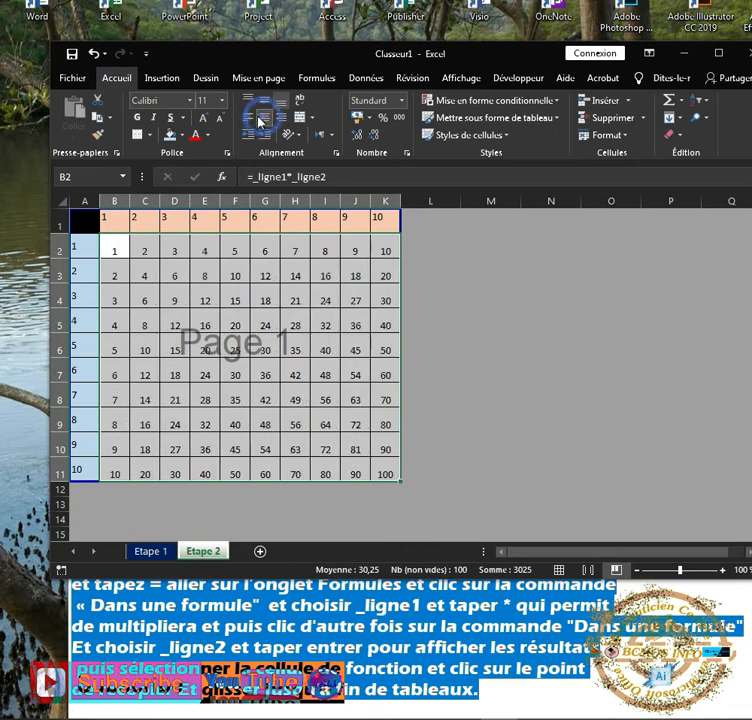
pyautogui.click(248, 99)
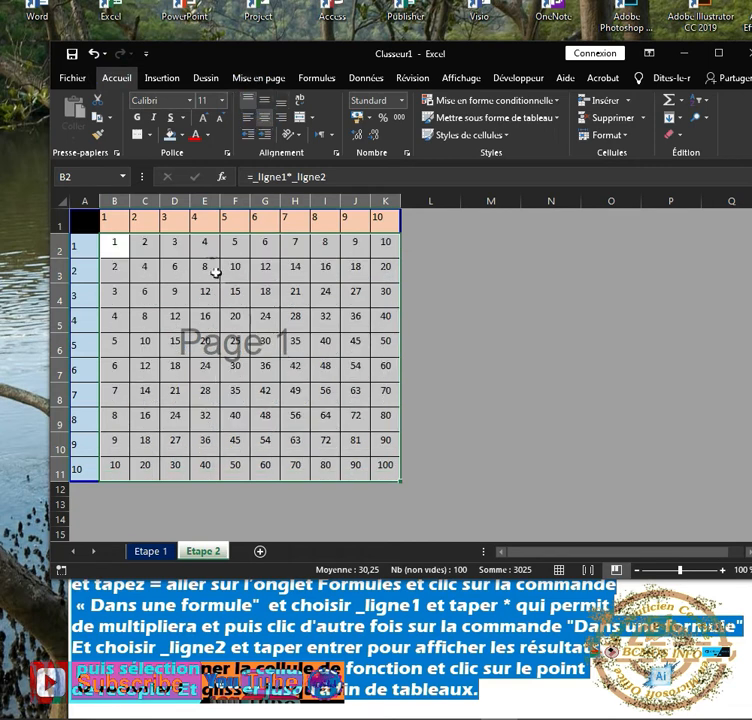
pyautogui.click(137, 117)
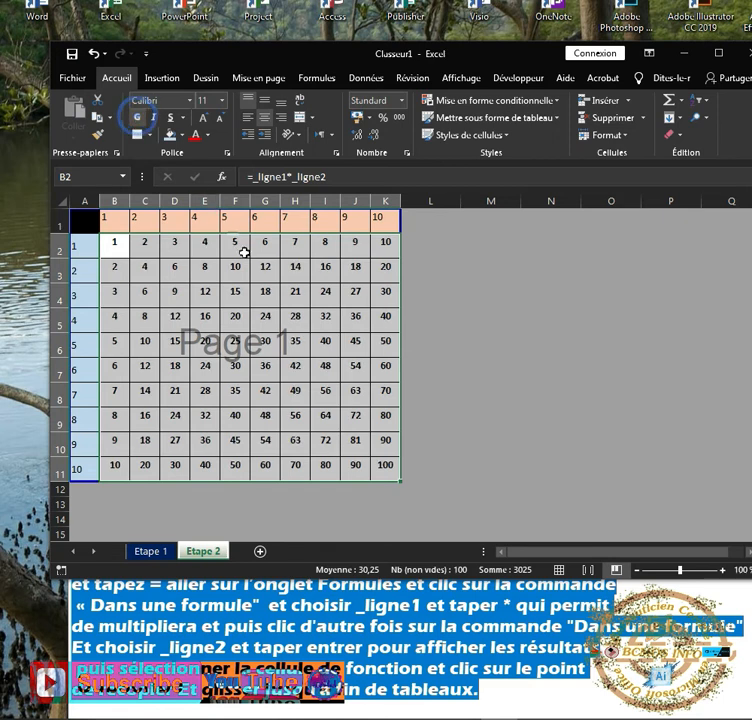
# Step: Check the formula in J7, compare the table with the Etape 1 sheet, and return to Etape 2
pyautogui.click(350, 366)
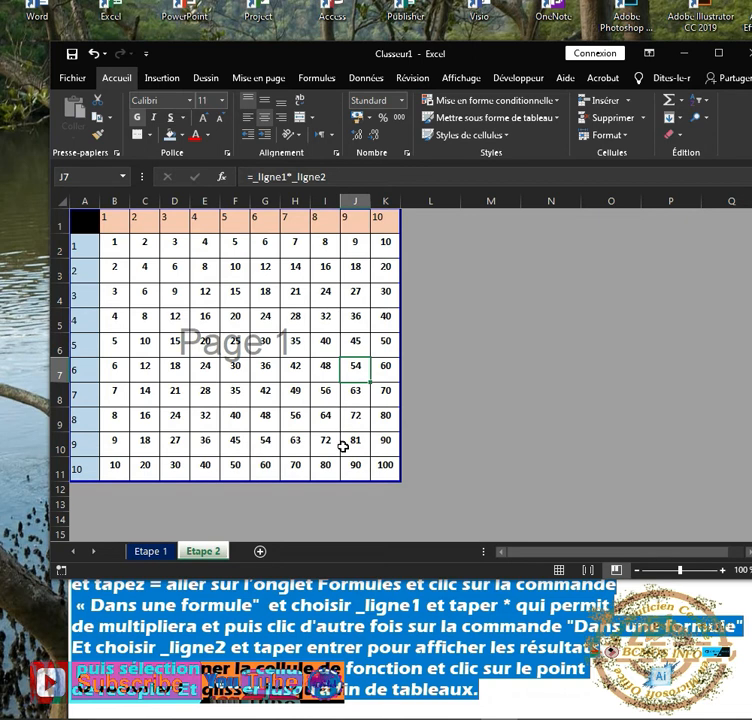
pyautogui.click(152, 551)
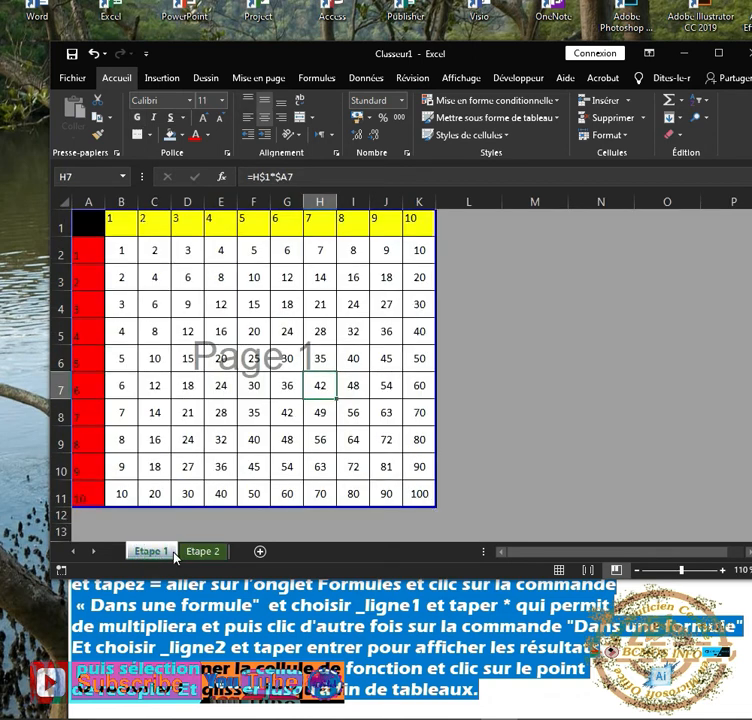
pyautogui.click(203, 553)
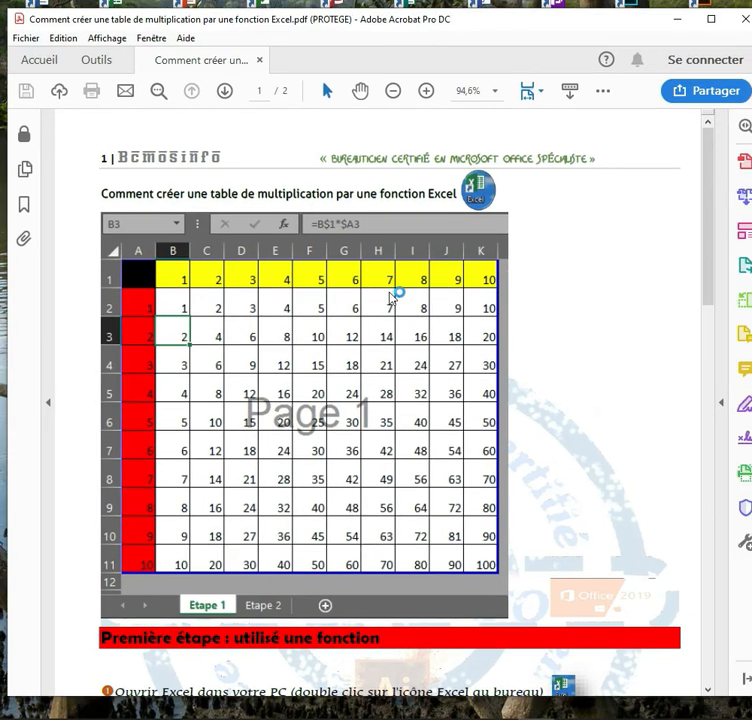
# Step: Review the multiplication table tutorial PDF in Adobe Acrobat, minimize it, and read the closing message in the Bien venu notes in Notepad
pyautogui.scroll(-1, 472, 286)
pyautogui.scroll(-3, 463, 278)
pyautogui.scroll(-3, 463, 280)
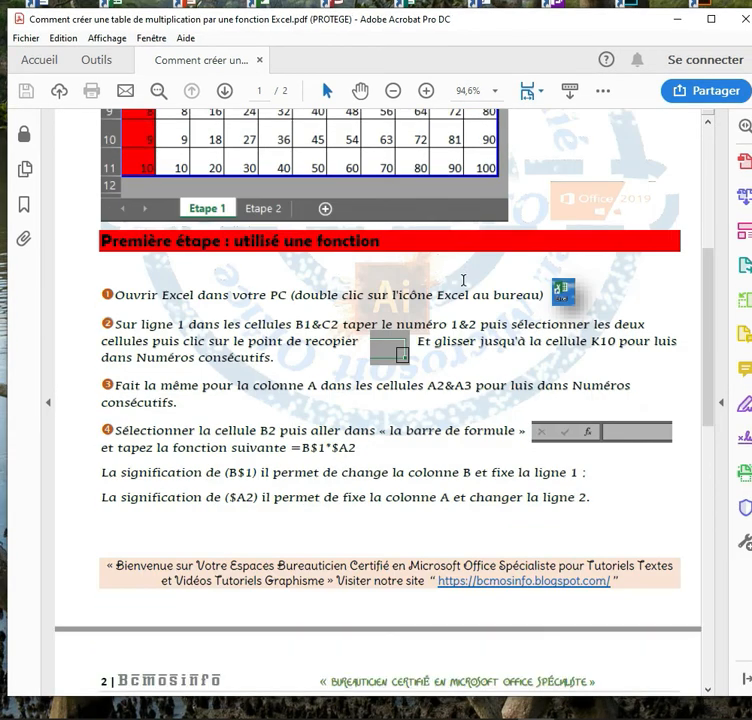
pyautogui.click(395, 92)
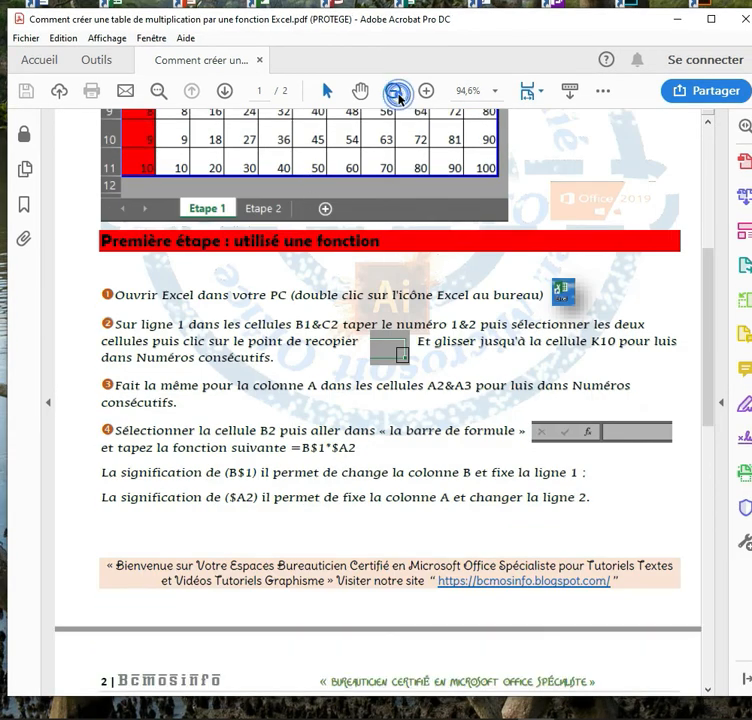
pyautogui.click(396, 93)
pyautogui.scroll(5, 400, 311)
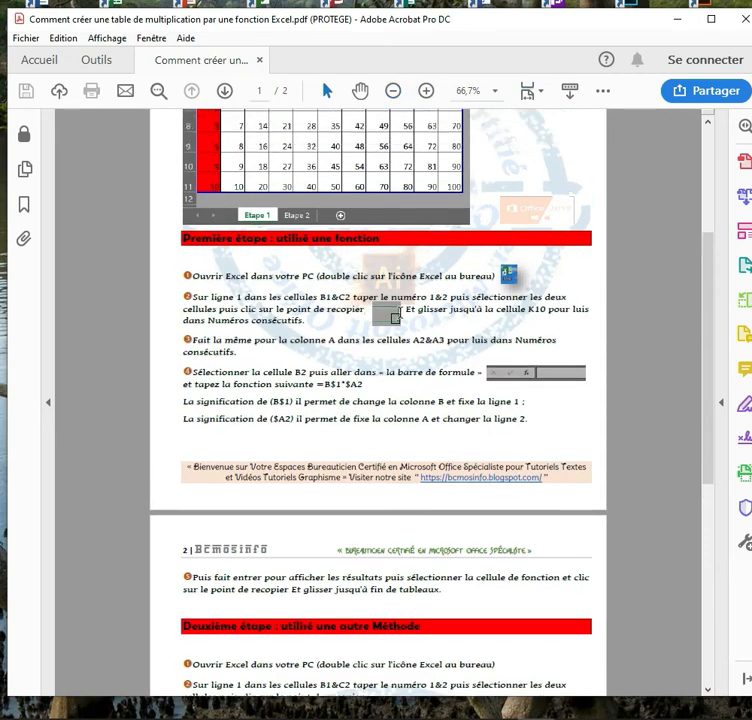
pyautogui.scroll(-10, 400, 311)
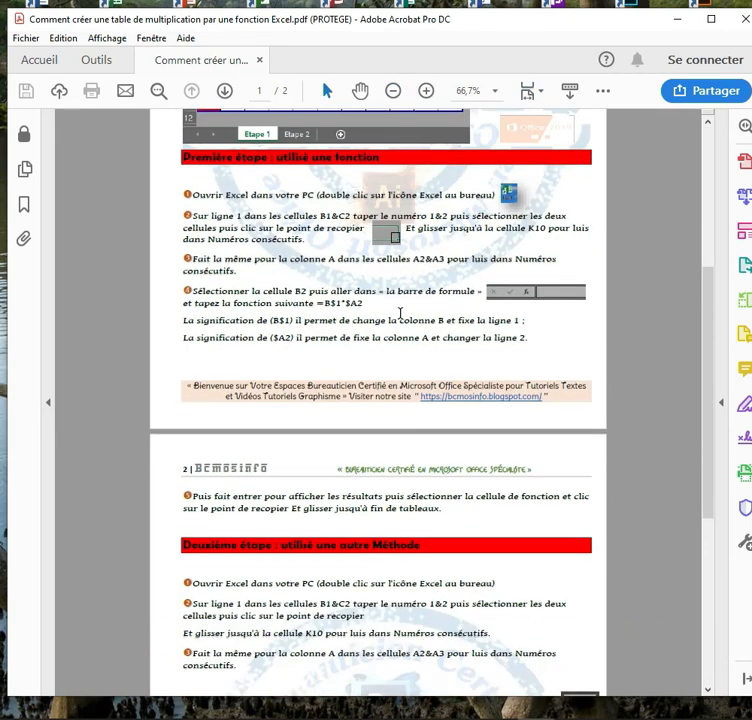
pyautogui.scroll(10, 400, 313)
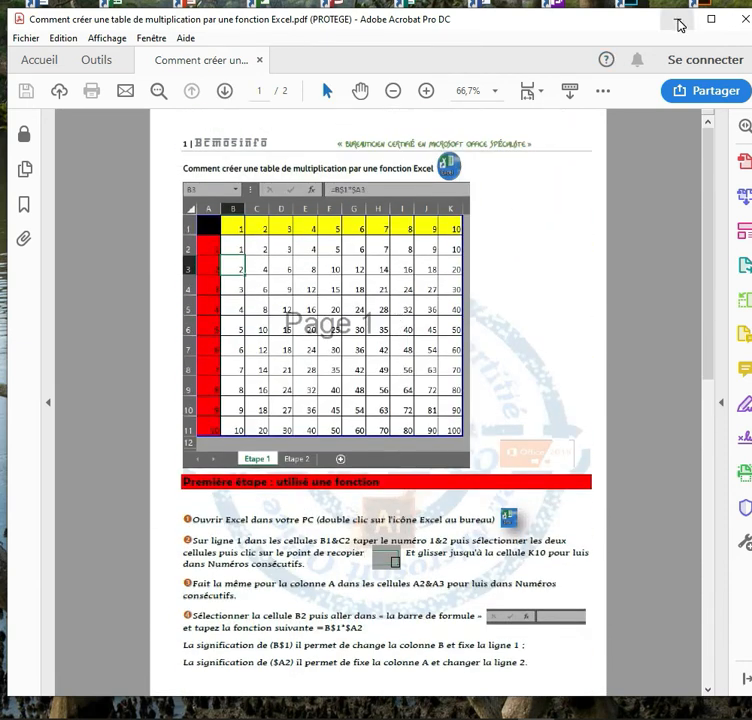
pyautogui.click(678, 24)
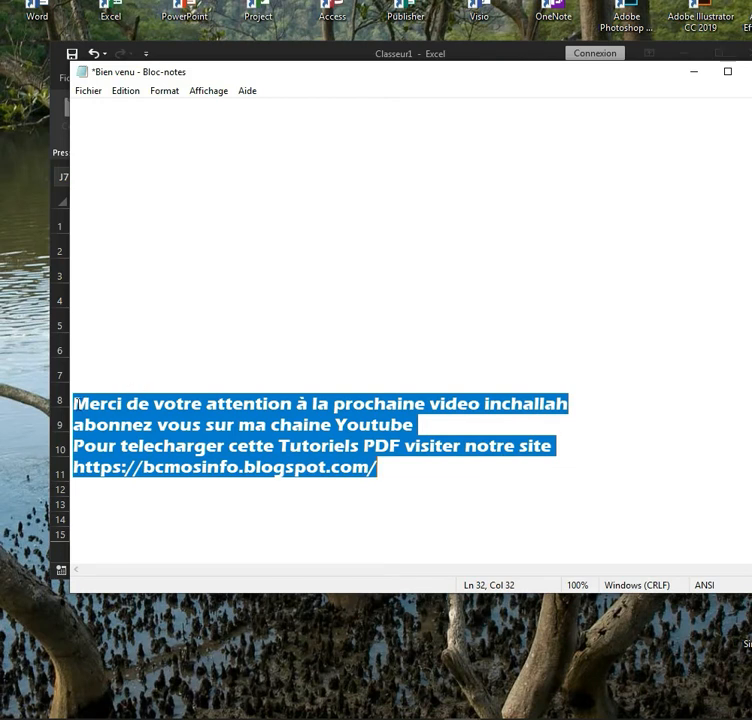
pyautogui.moveTo(74, 403); pyautogui.dragTo(398, 481)
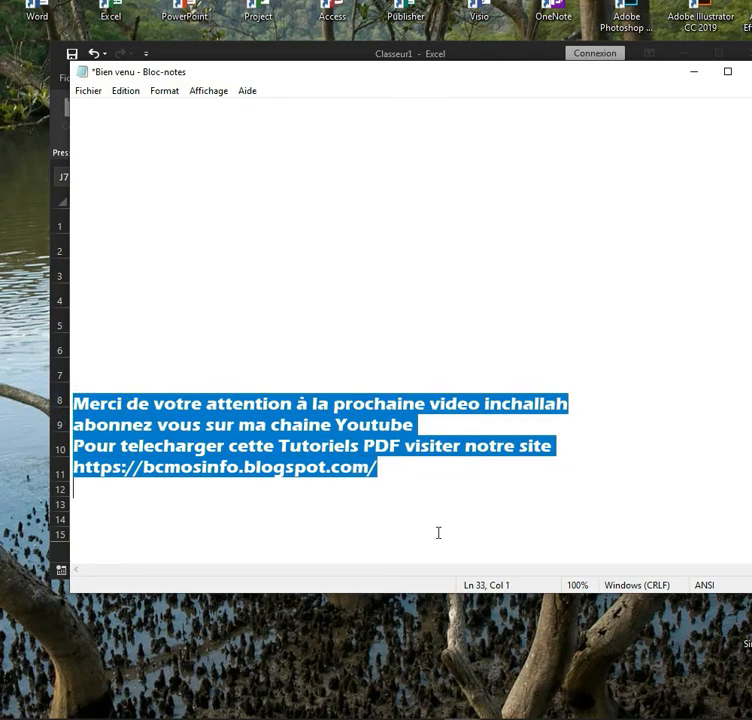